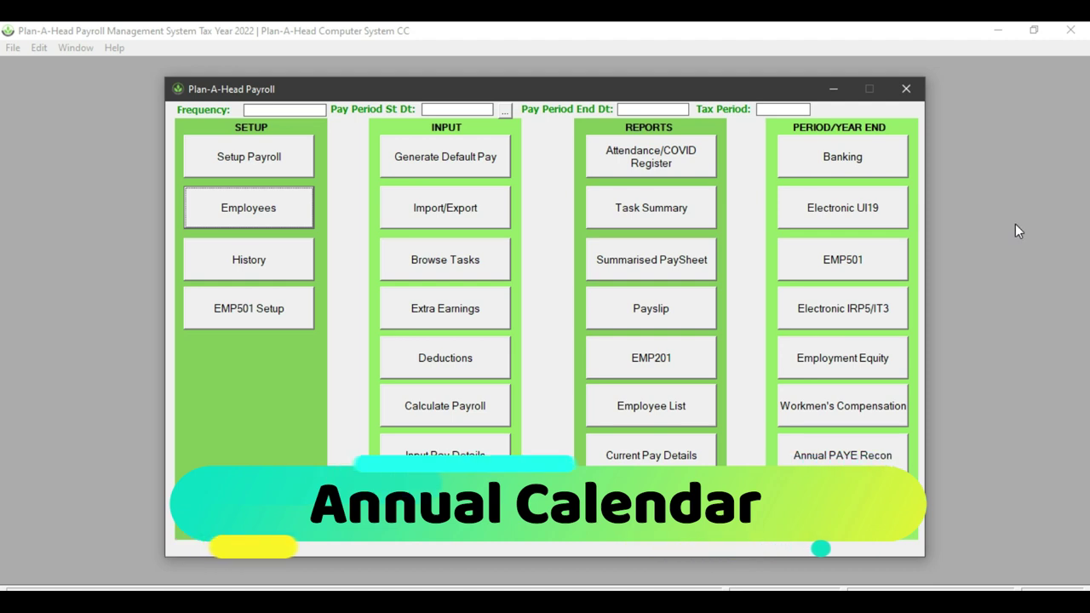
Open the frequency pay periods in the payroll setup and choose Monthly Paid (M) as the frequency for period generation
left_click(228, 167)
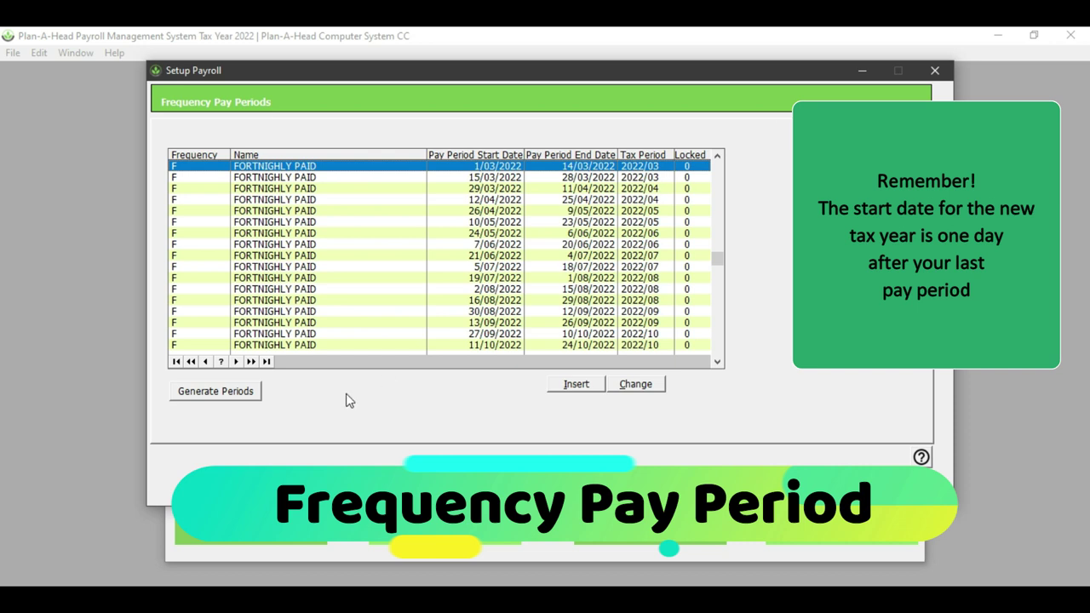
left_click(232, 393)
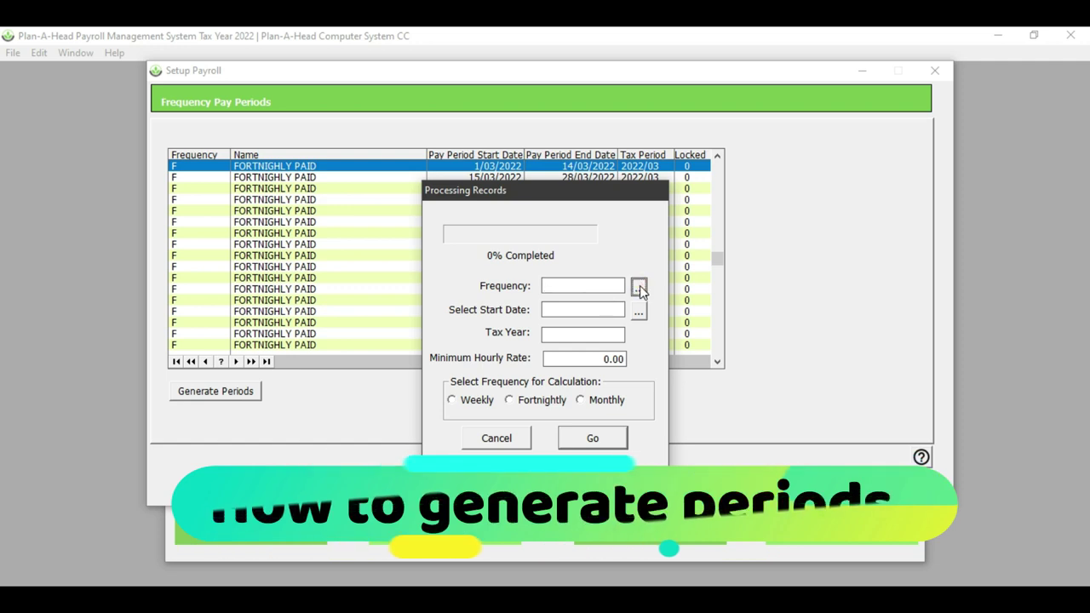
left_click(638, 289)
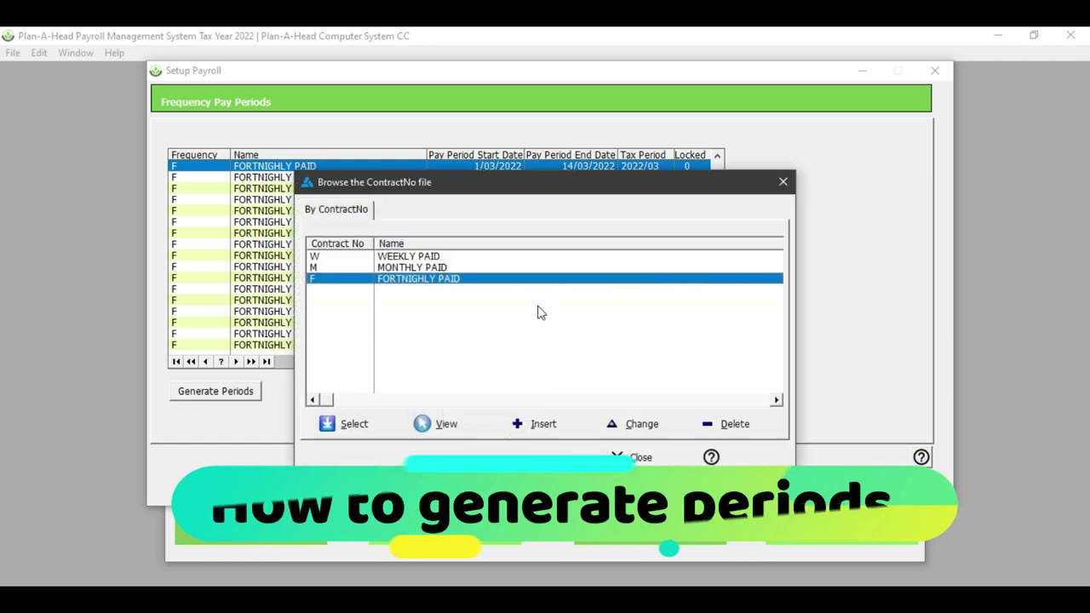
left_click(334, 267)
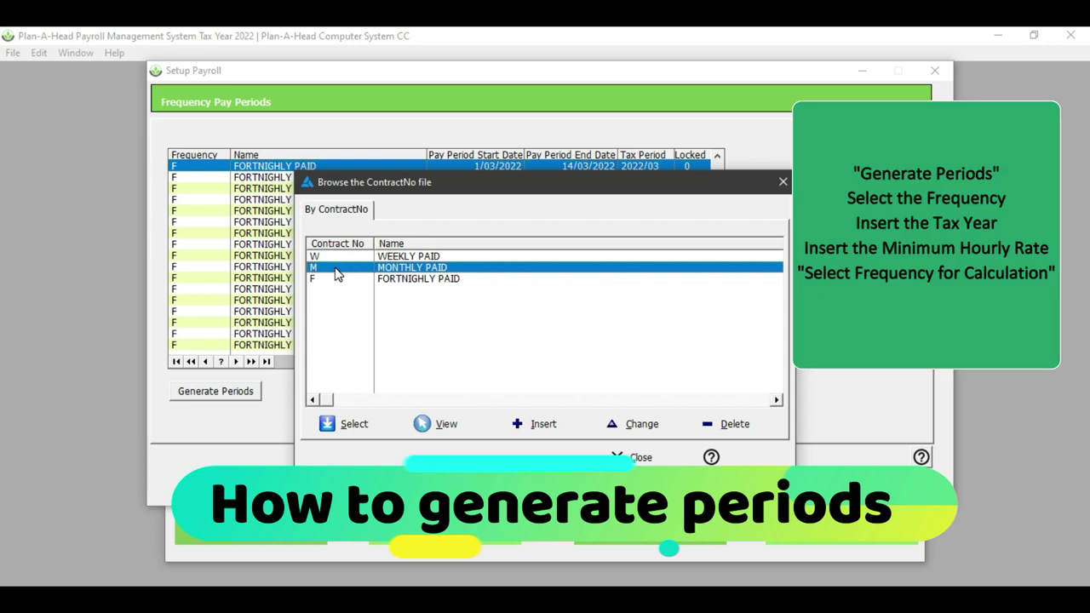
left_click(353, 424)
Generate monthly pay periods starting 1/03/2022 for tax year 2023, with a minimum hourly rate of 23.19 and Monthly calculation frequency
left_click(614, 308)
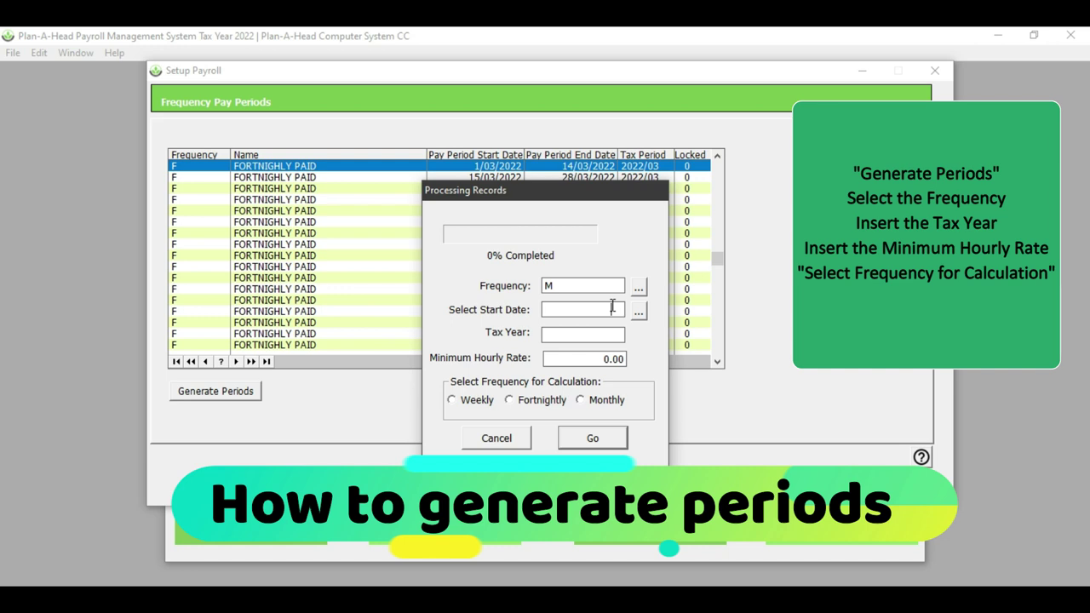
left_click(612, 308)
type("01032022")
key("Tab")
type("2023")
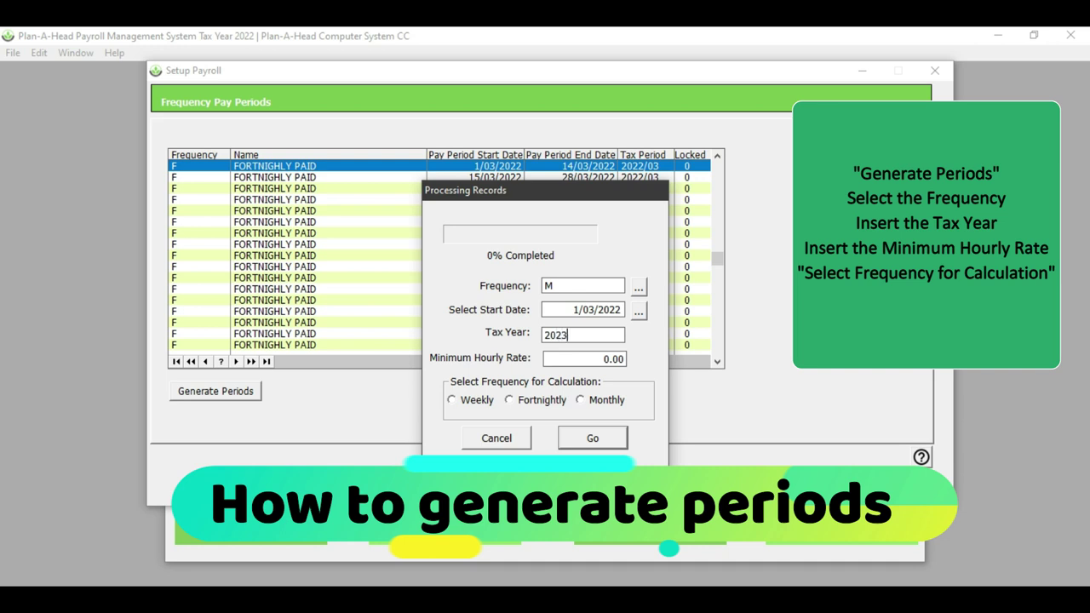
key("Tab")
type("23.19")
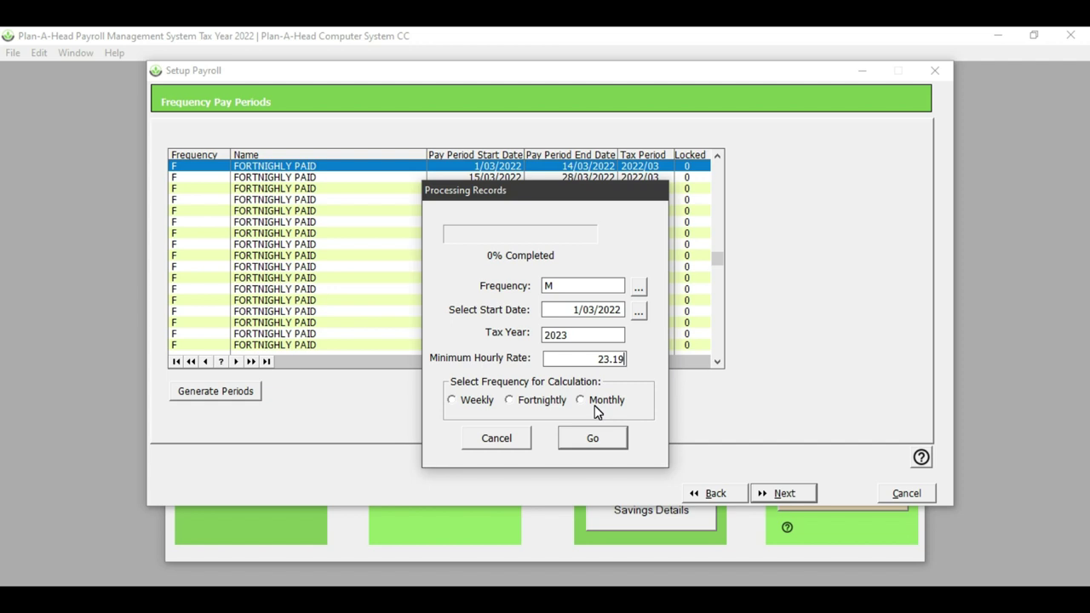
left_click(595, 404)
left_click(594, 440)
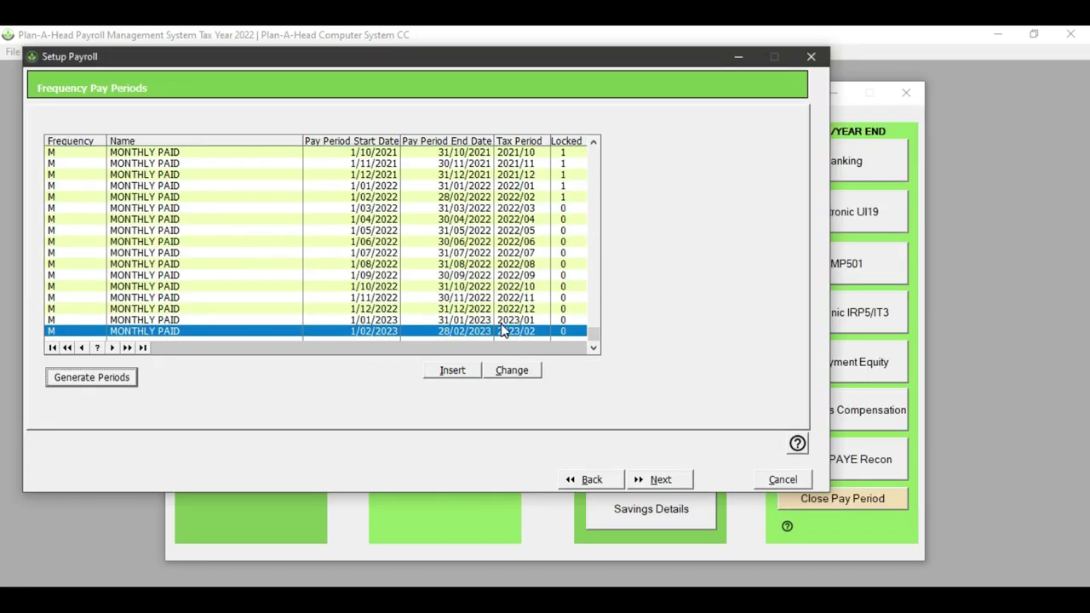
left_click(429, 317)
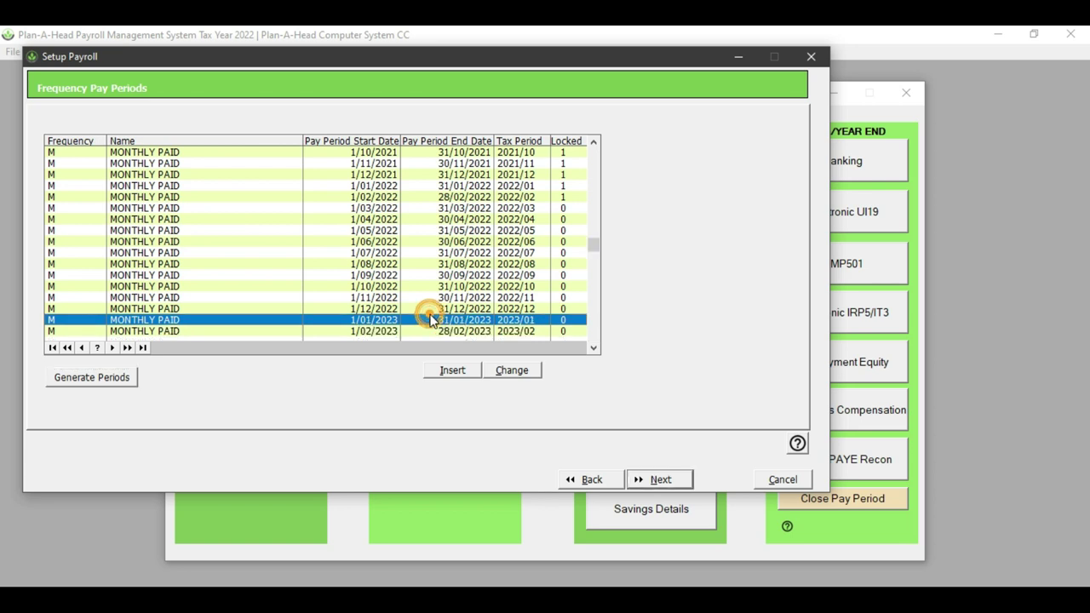
left_click(447, 334)
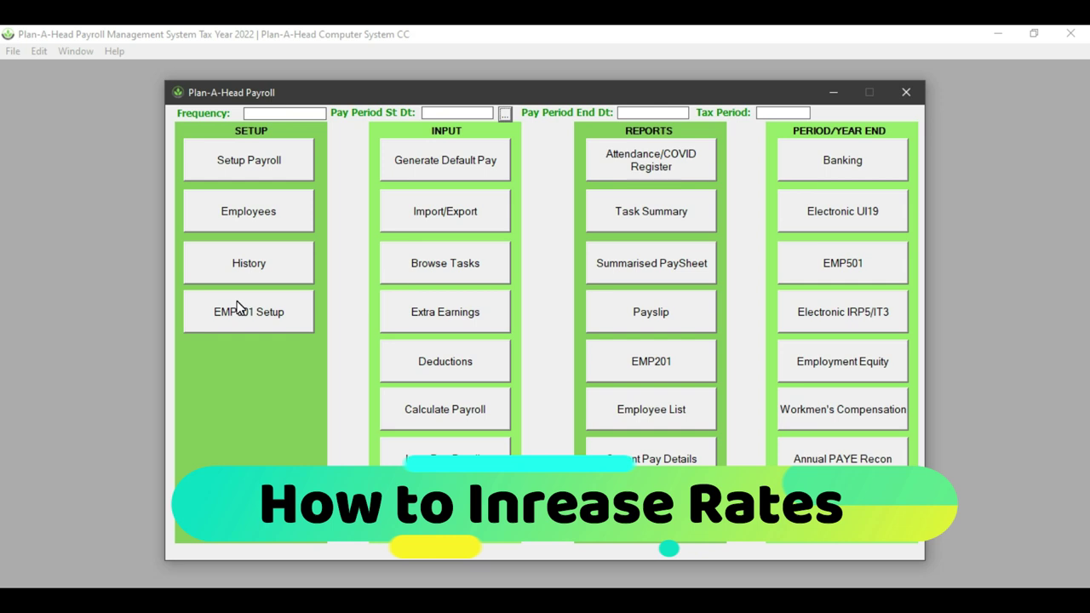
Open the current employees list and tag the three employees whose normal rate is 21.69
left_click(255, 222)
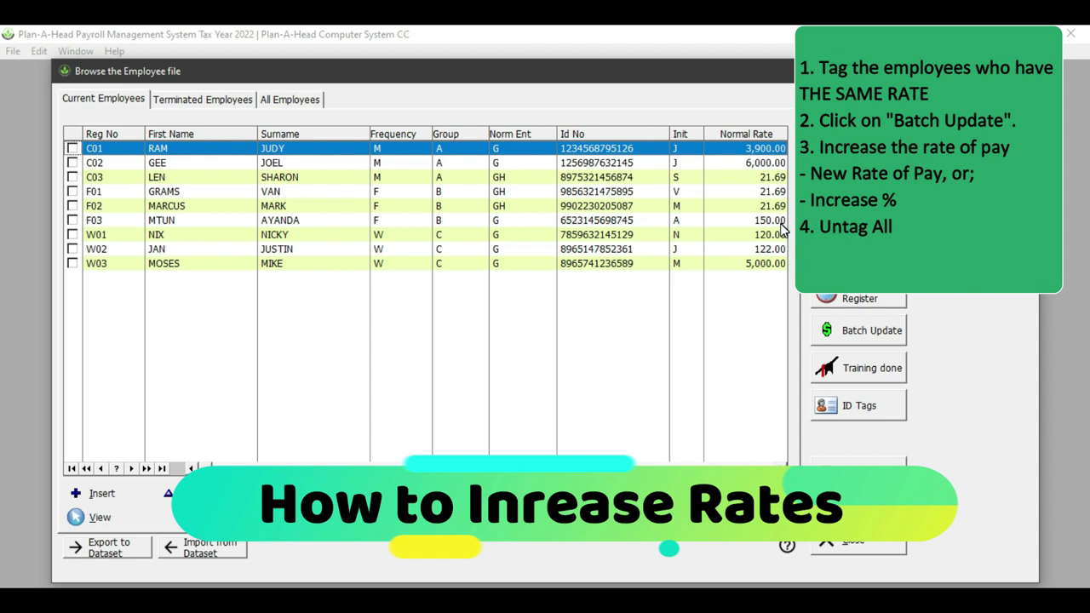
left_click(73, 178)
left_click(73, 192)
left_click(74, 192)
left_click(73, 206)
left_click(73, 206)
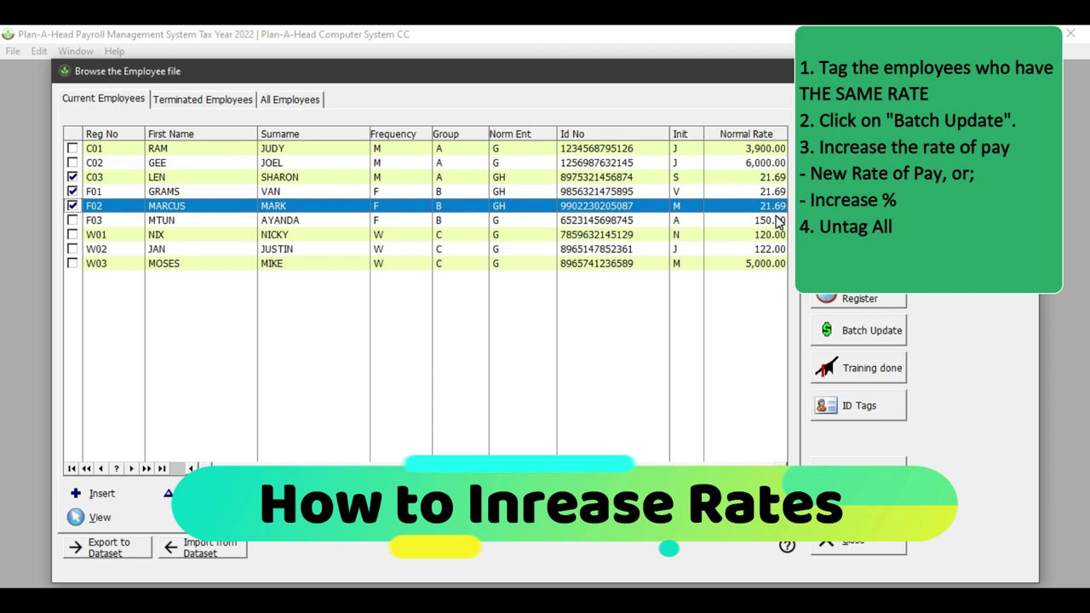
Batch update the tagged employees to a new rate of pay of 23.19, and untag all employees
left_click(873, 332)
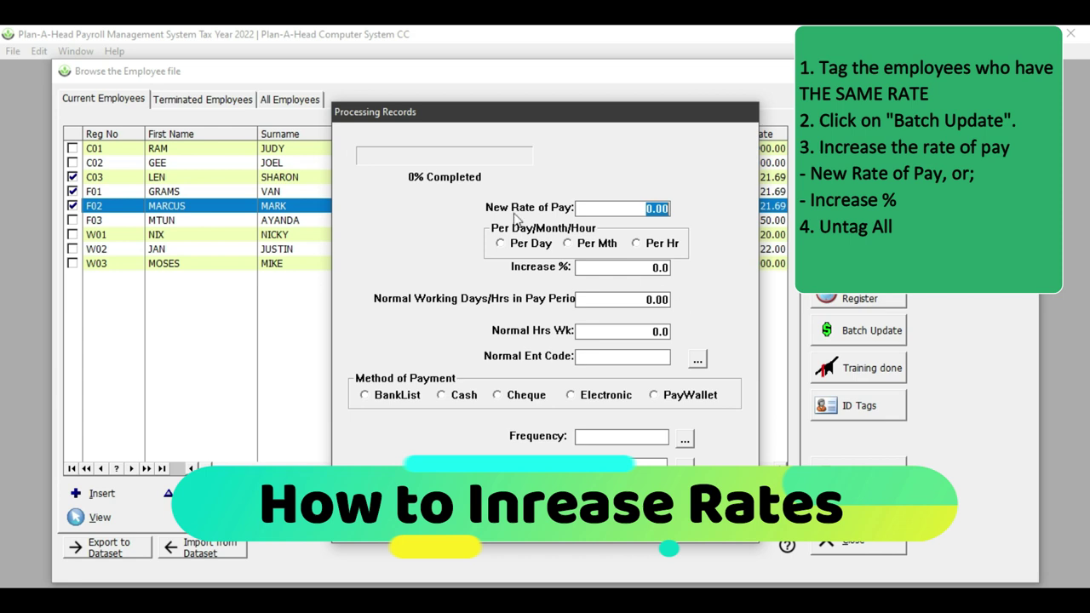
left_click(615, 210)
left_click(644, 269)
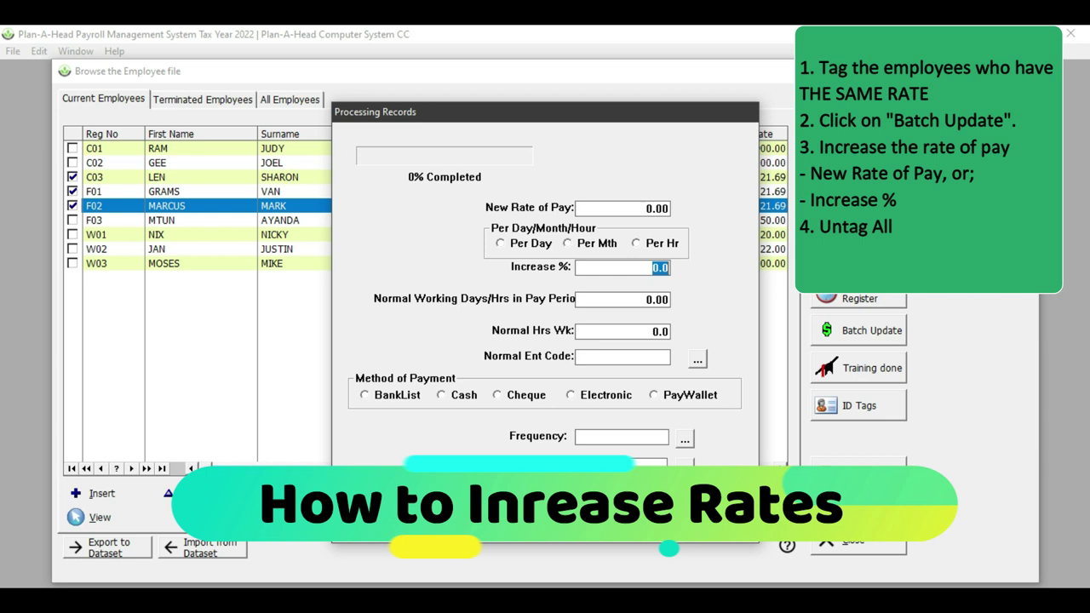
left_click(627, 208)
type("23.19")
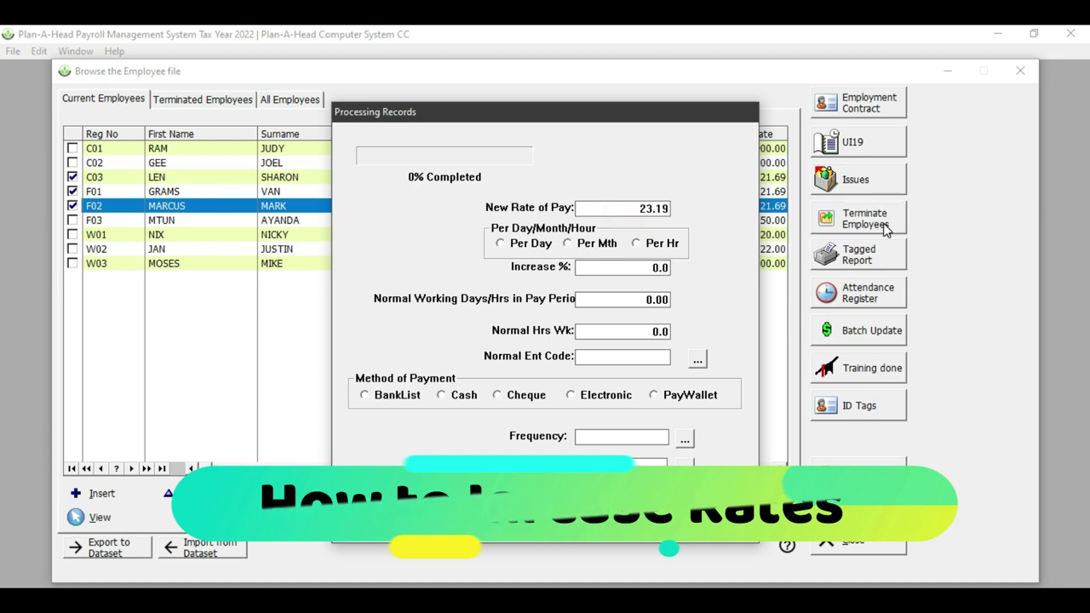
key("Tab")
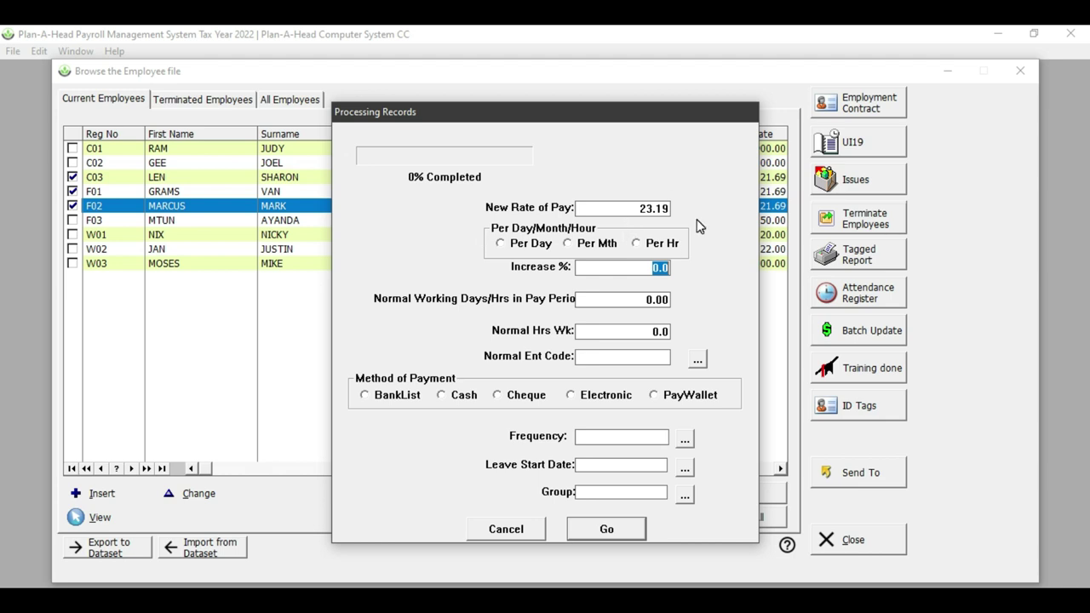
left_click(619, 530)
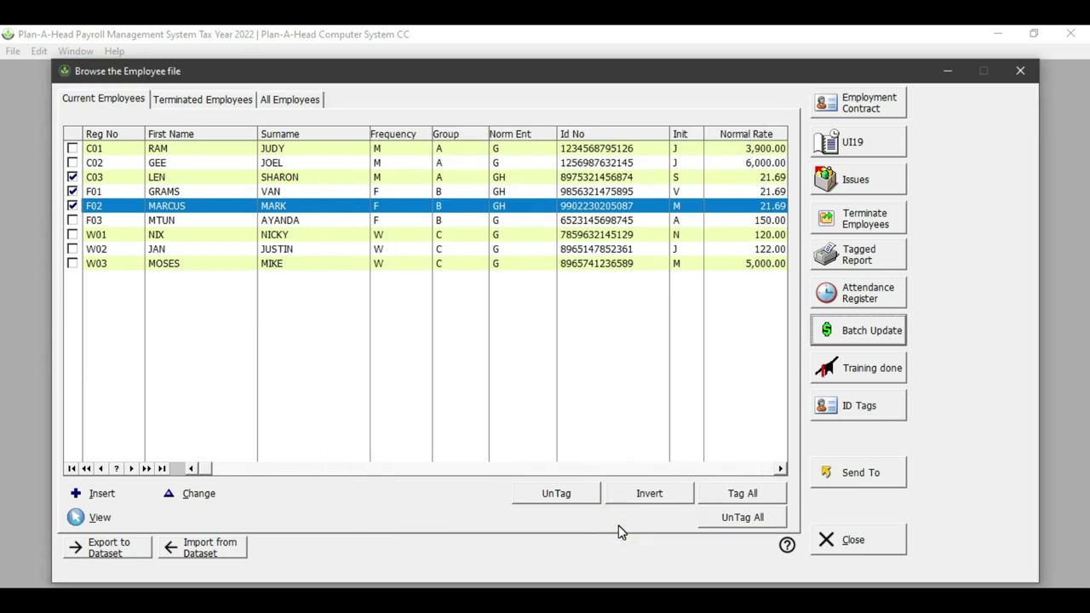
left_click(753, 523)
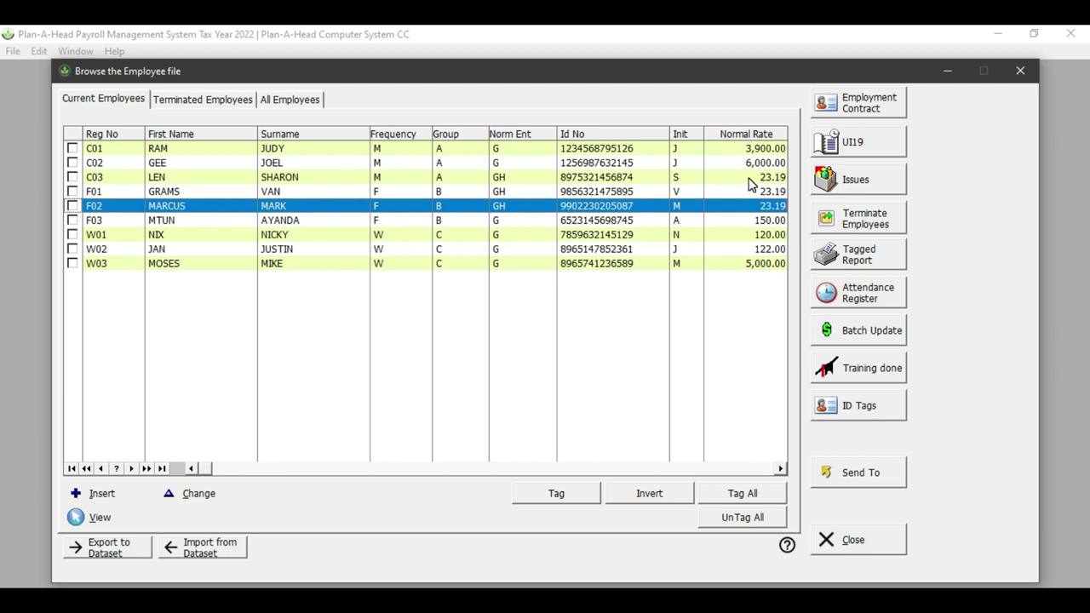
Tag the two weekly-paid employees whose normal rates are 120.00 and 122.00
key("Down")
key("Down")
key("Down")
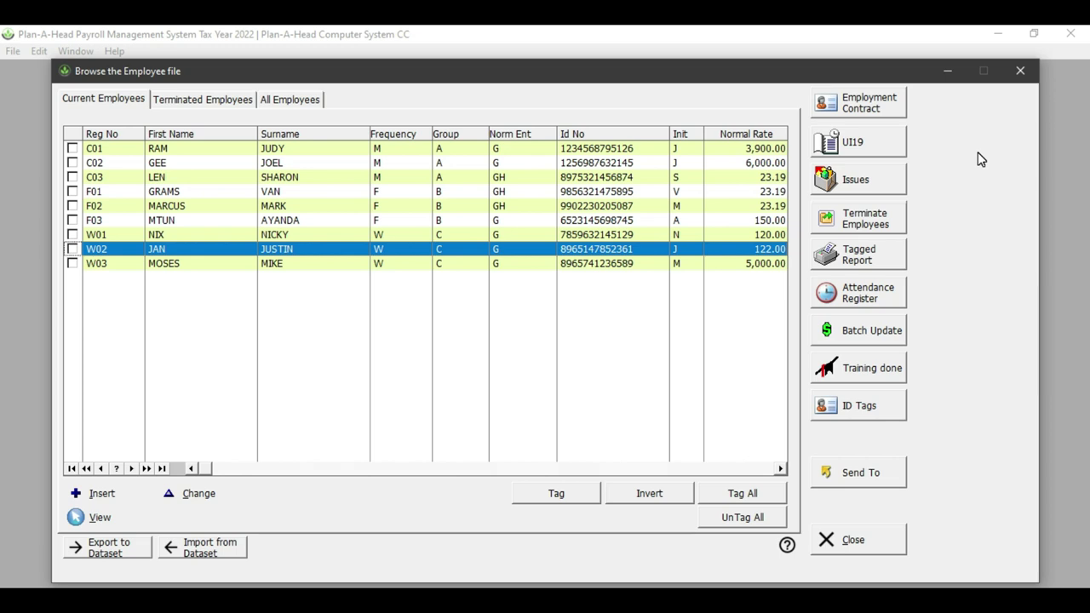
left_click(72, 234)
left_click(73, 249)
Open the first monthly employee's record and select the normal rate value for editing
left_click(96, 150)
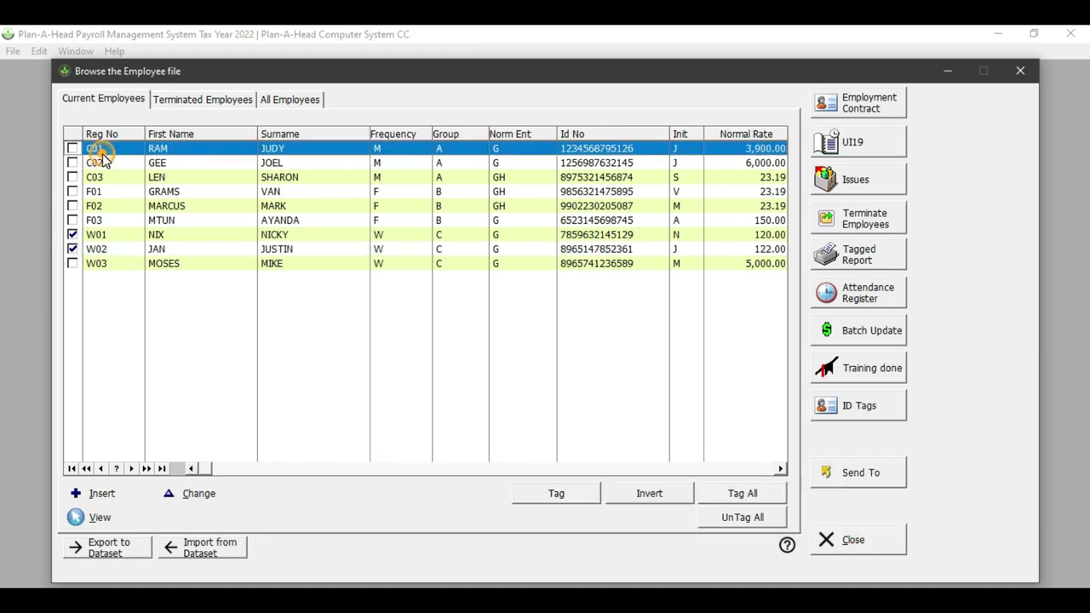
double_click(99, 151)
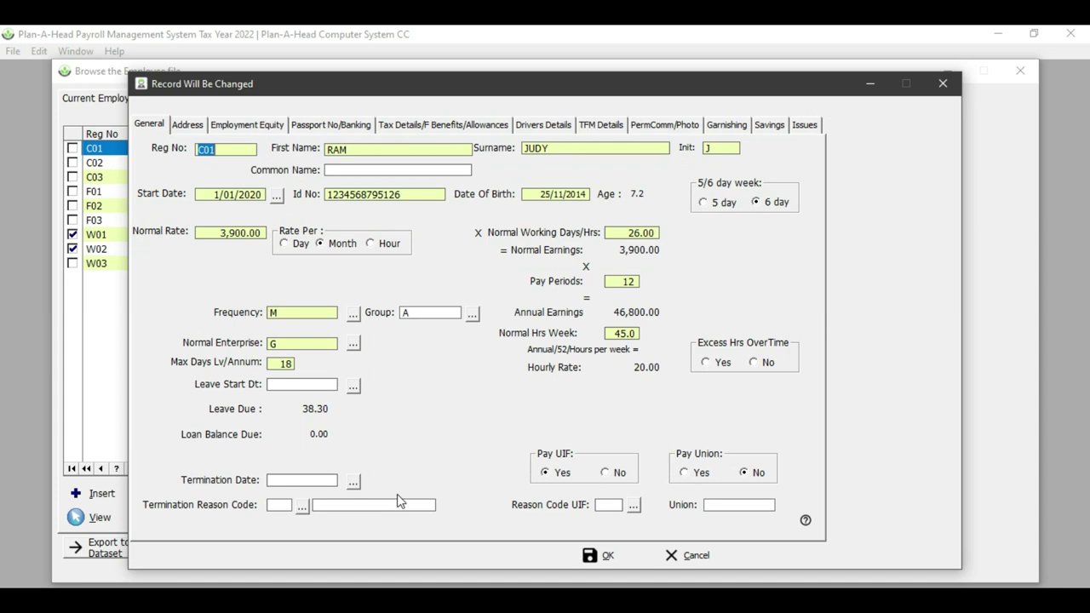
left_click(212, 233)
key("shift+End")
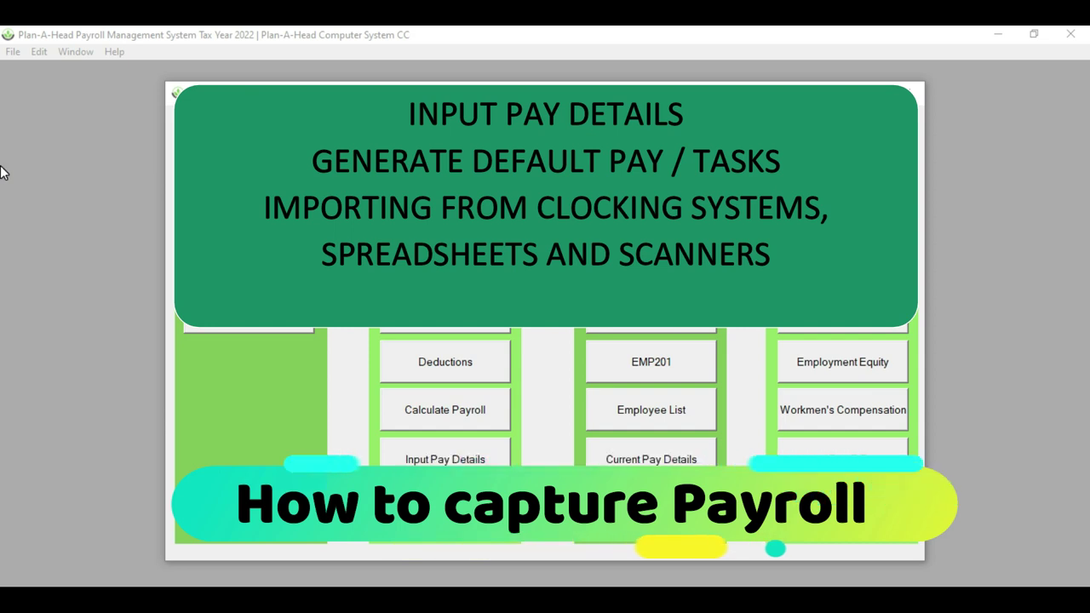
Review the locked and complete pay period lists, and select the unlocked monthly period from 1/03/2022 to 31/03/2022
left_click(550, 357)
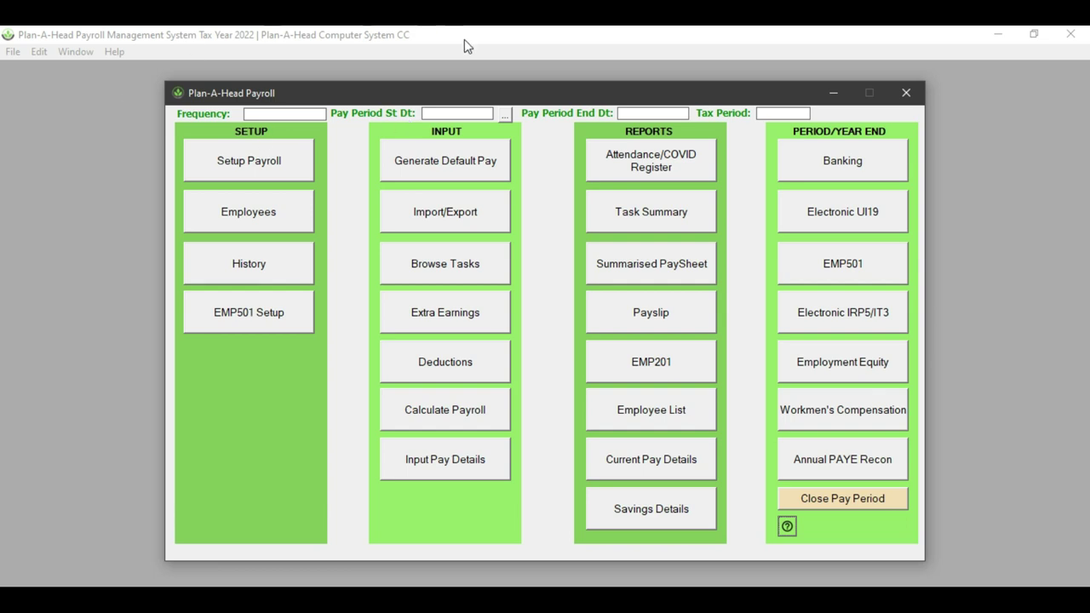
left_click(506, 114)
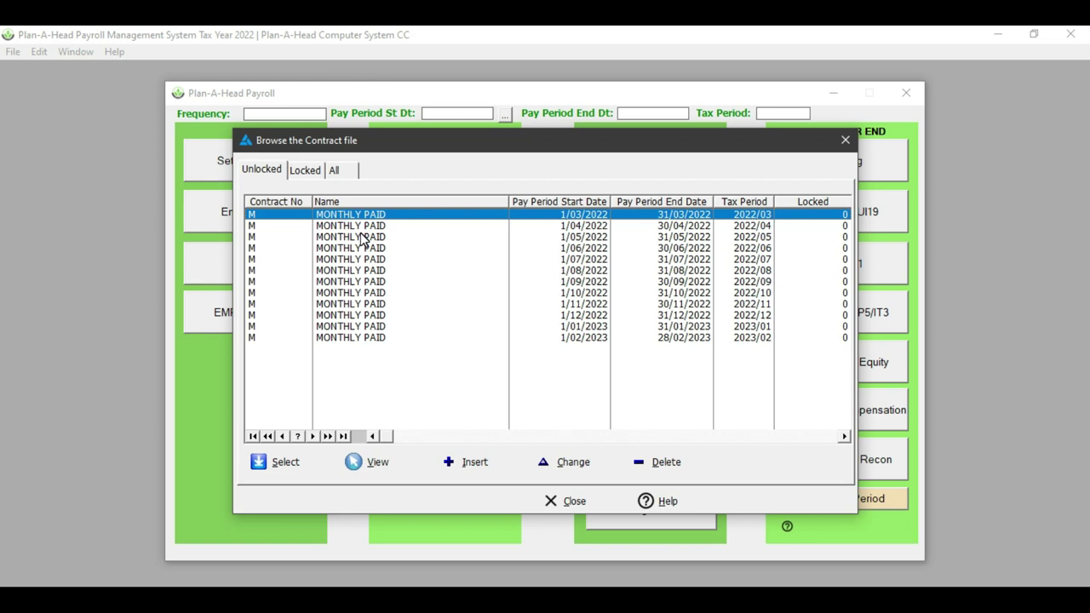
left_click(311, 171)
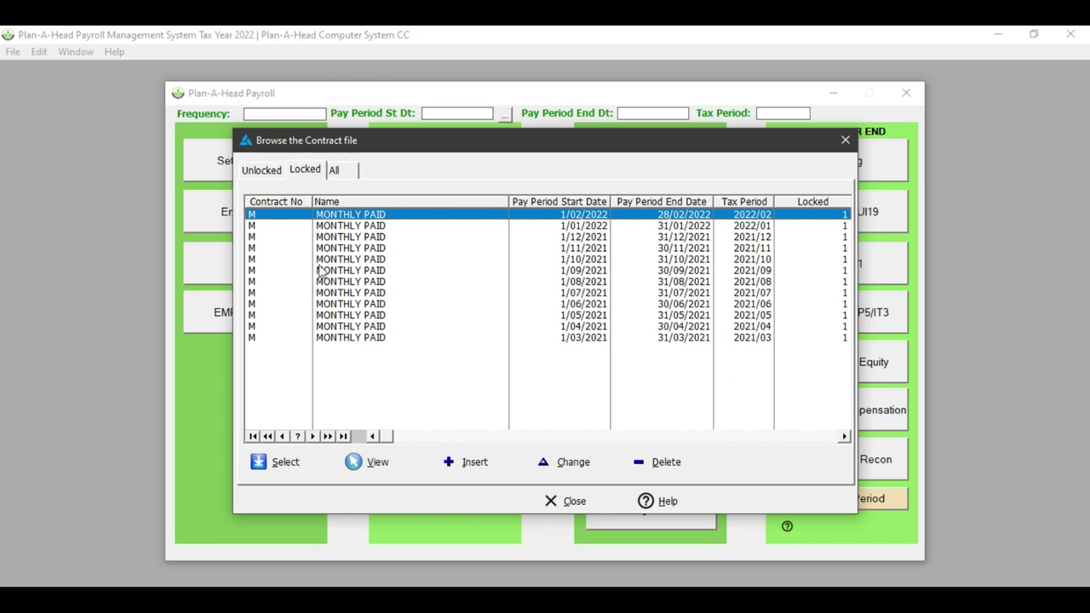
left_click(334, 169)
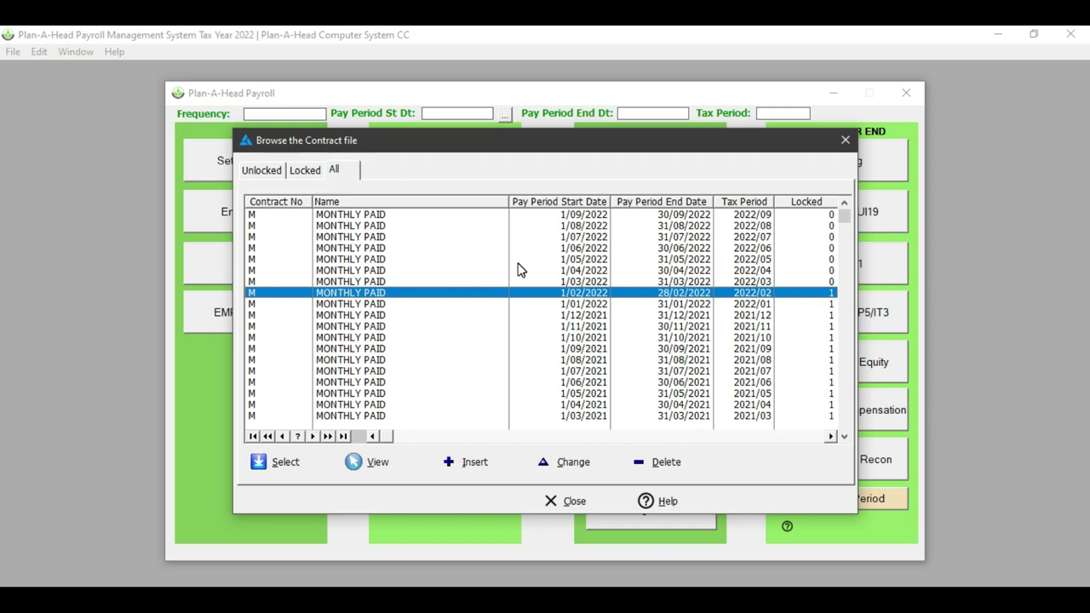
left_click(258, 170)
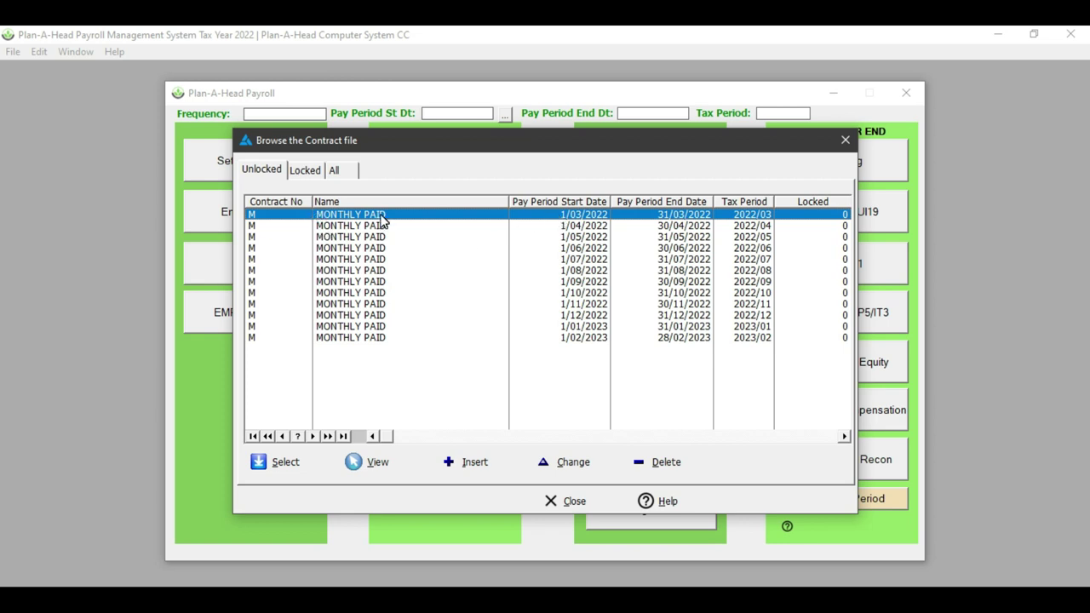
left_click(290, 467)
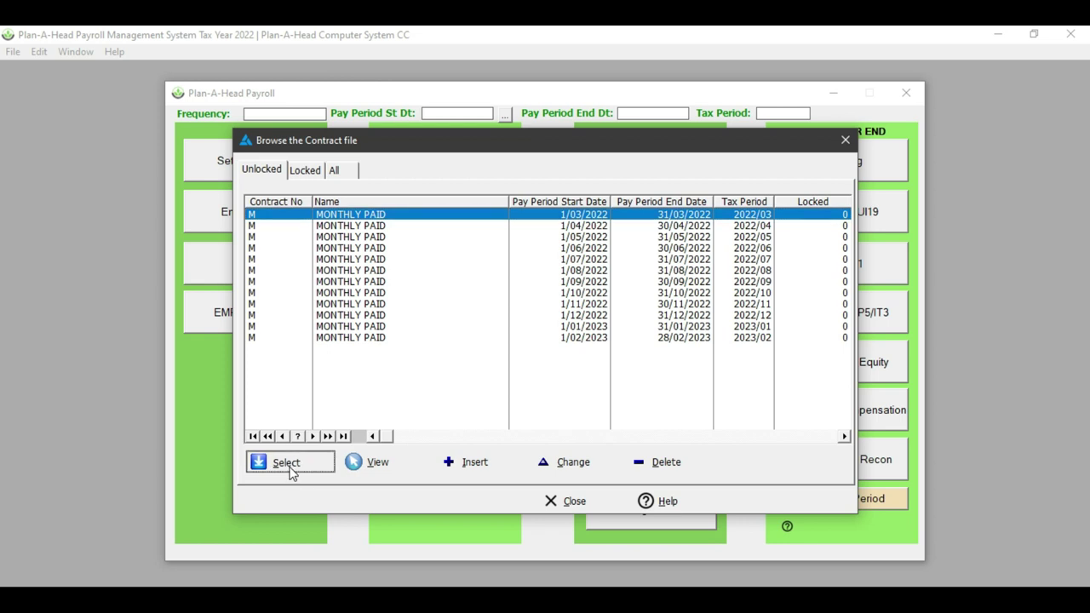
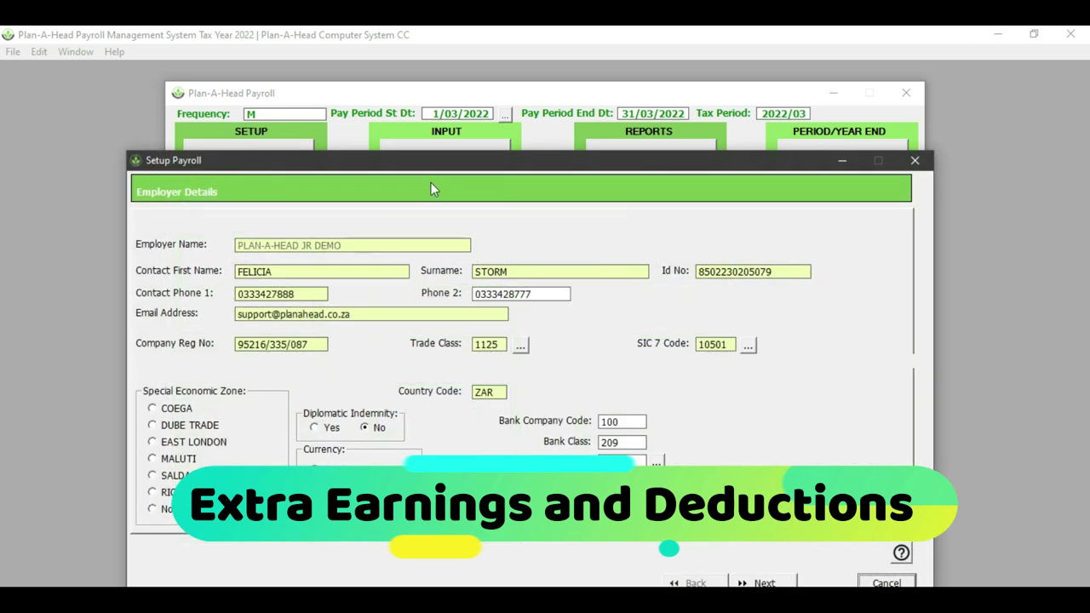
Advance past the employer details in the payroll setup, and examine the extra earnings columns for the monthly employees
left_click(741, 580)
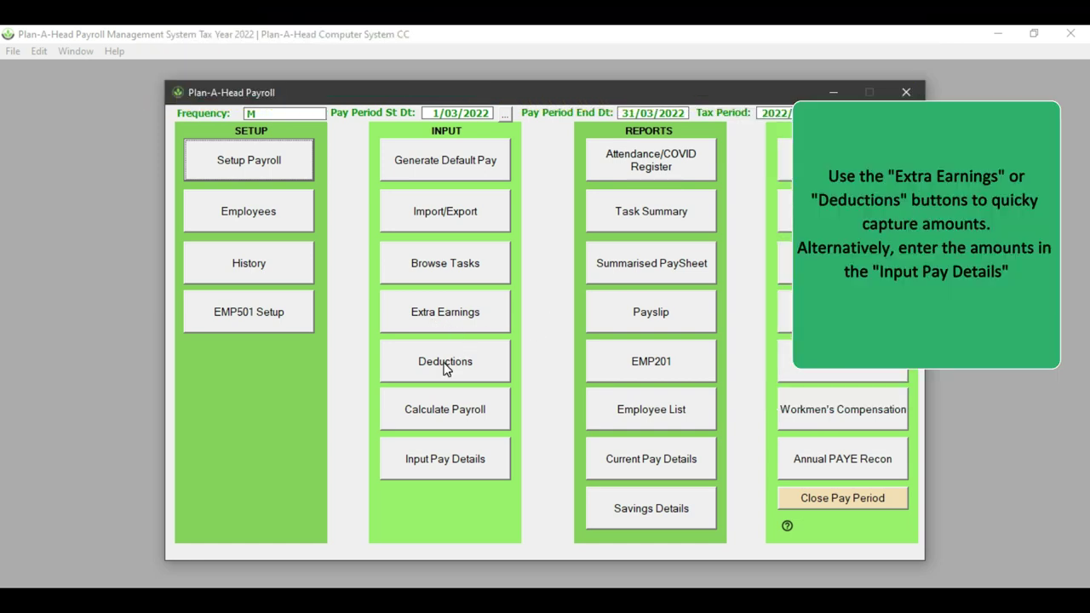
left_click(453, 315)
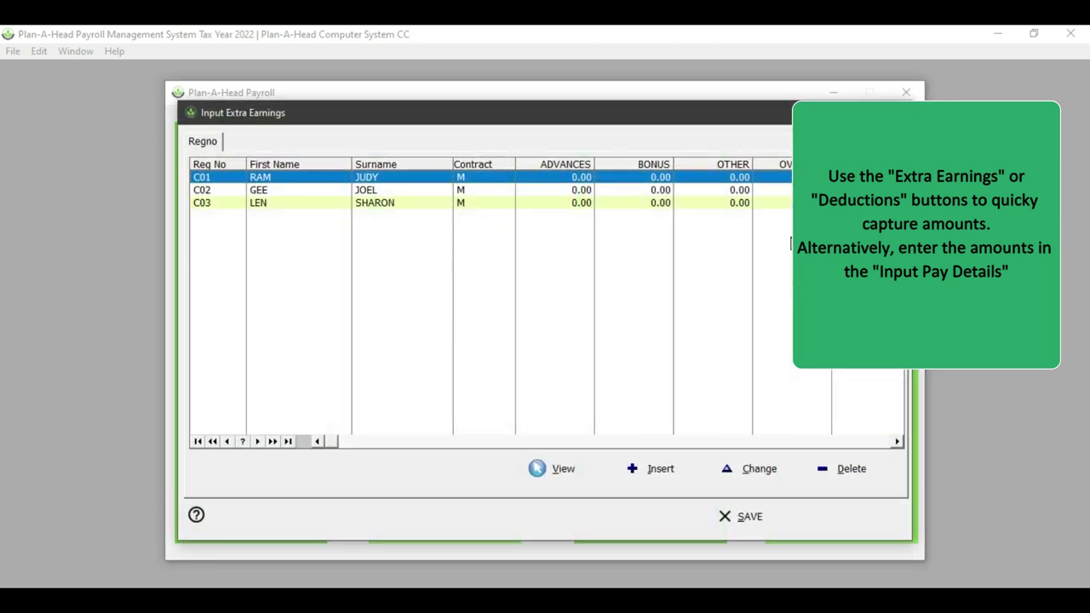
left_click(897, 441)
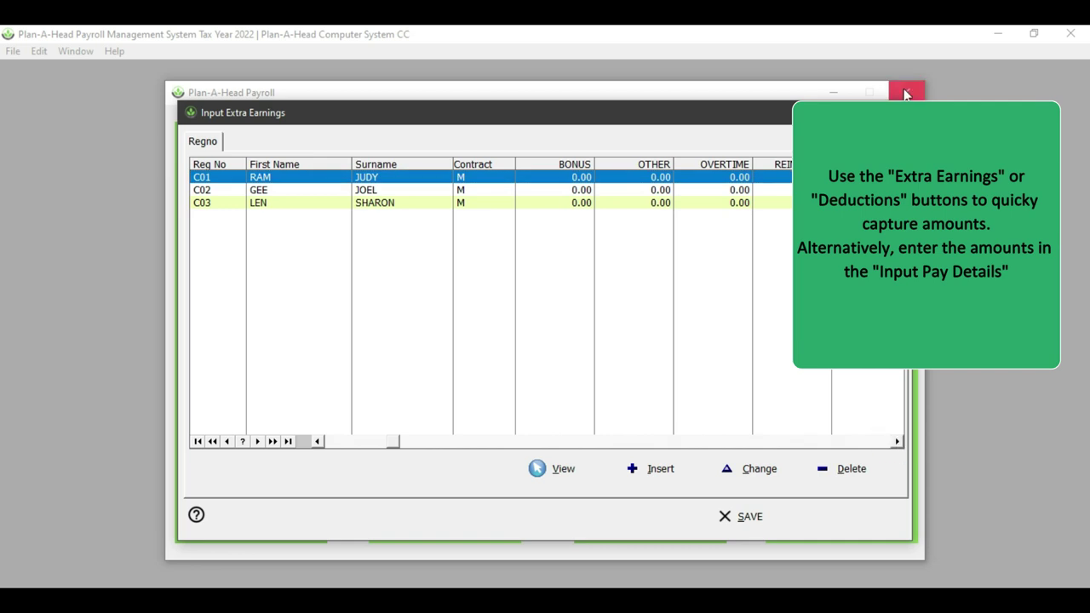
left_click(894, 112)
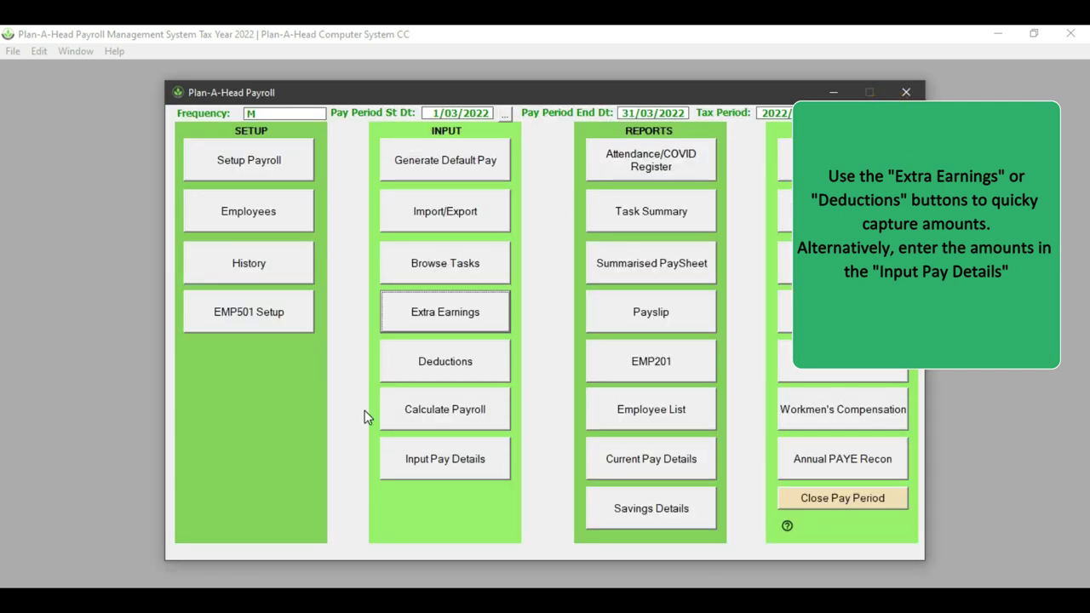
Open the deductions input for the March 2022 monthly period, and calculate the payroll
left_click(460, 364)
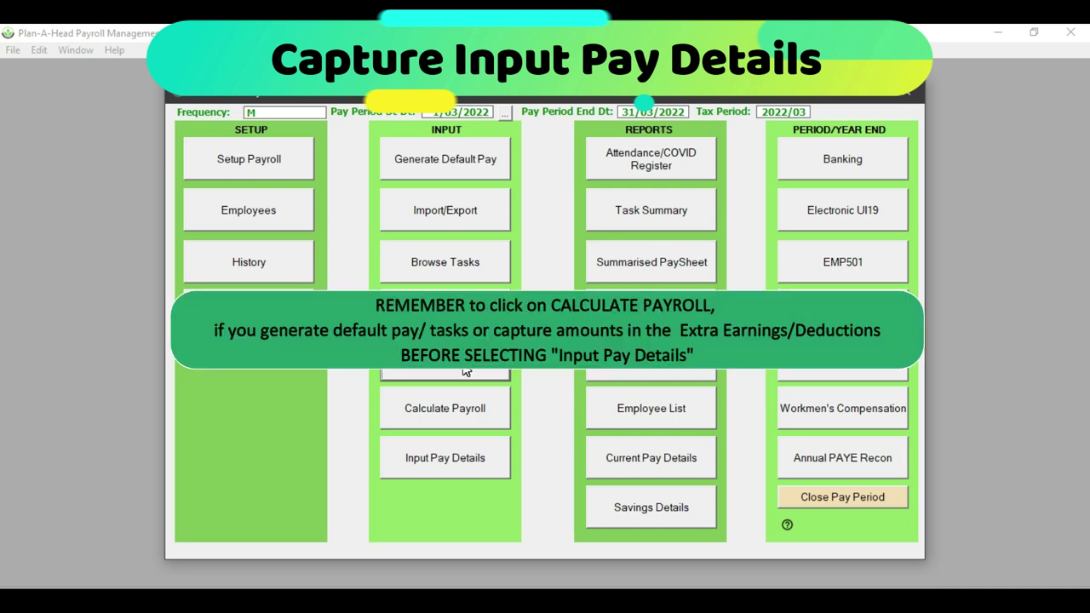
left_click(430, 426)
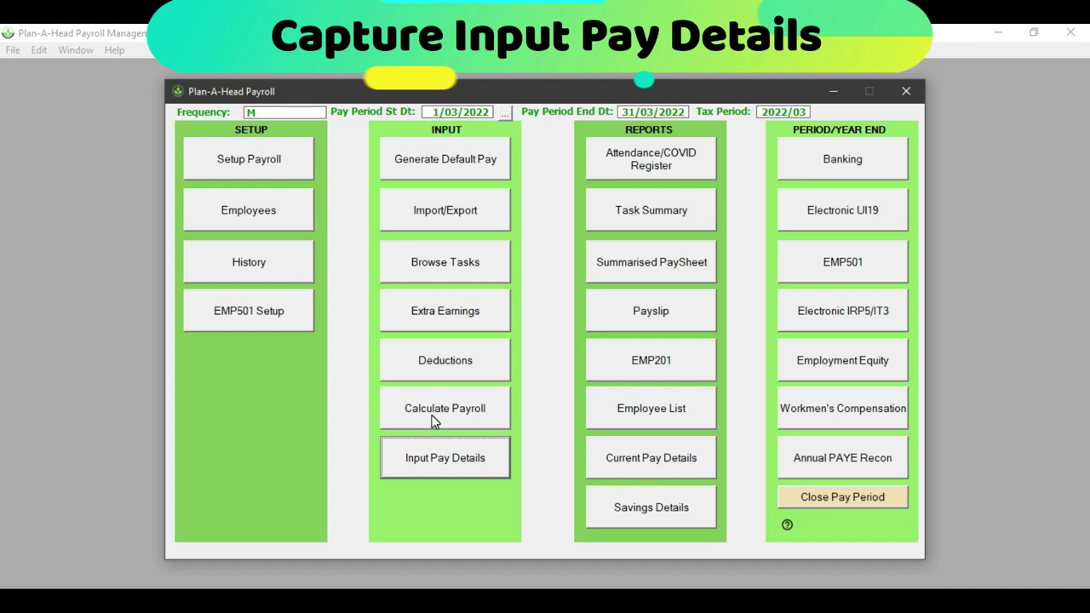
In the input pay details, add a task line dated 31/03/2022 for employee C01 with enterprise code G and 24 units
left_click(437, 466)
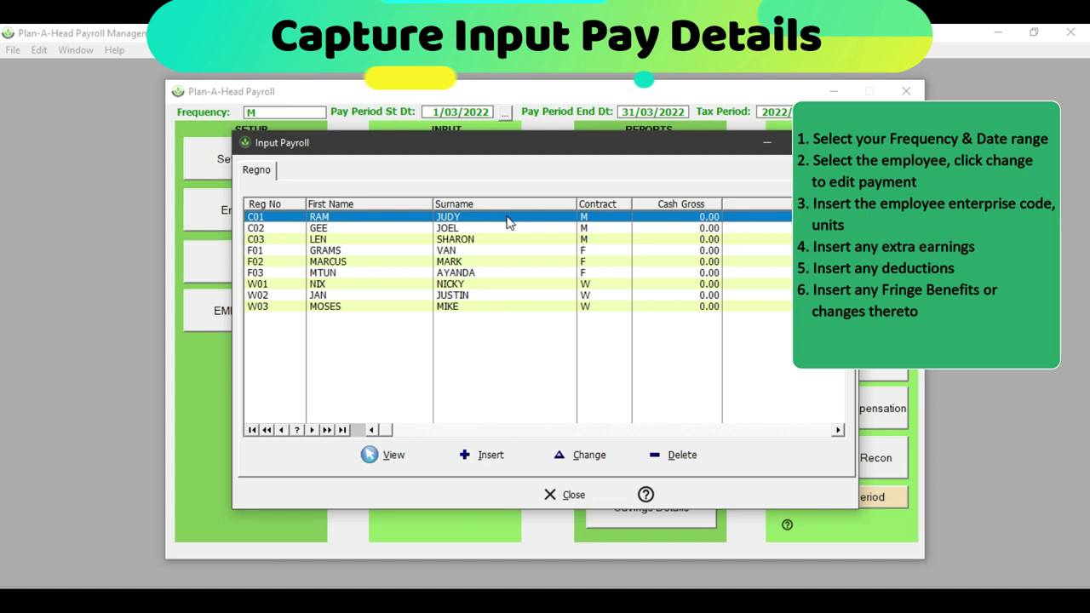
double_click(509, 222)
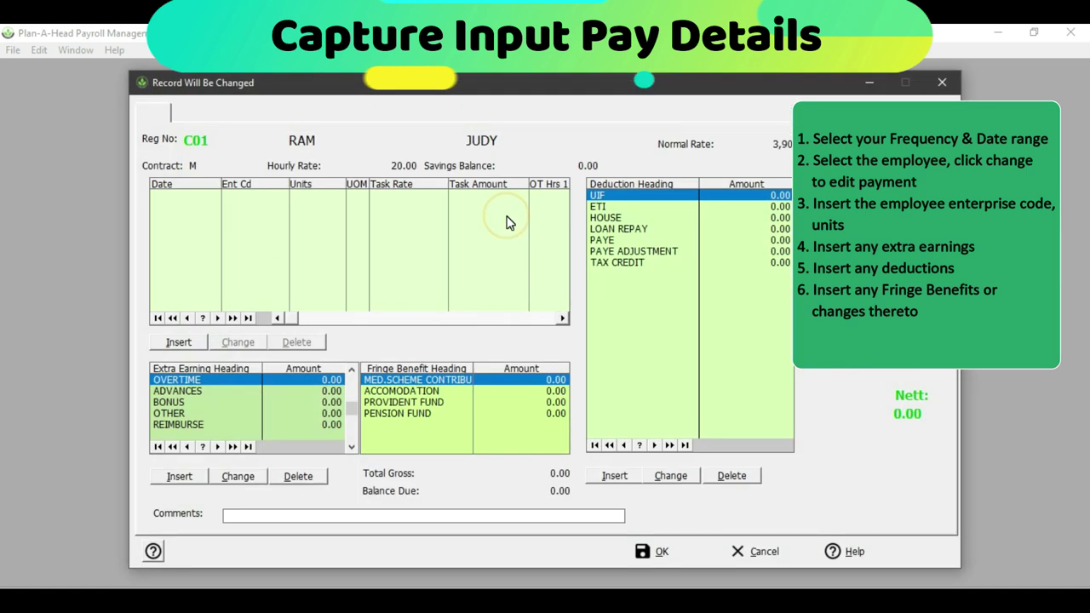
left_click(170, 345)
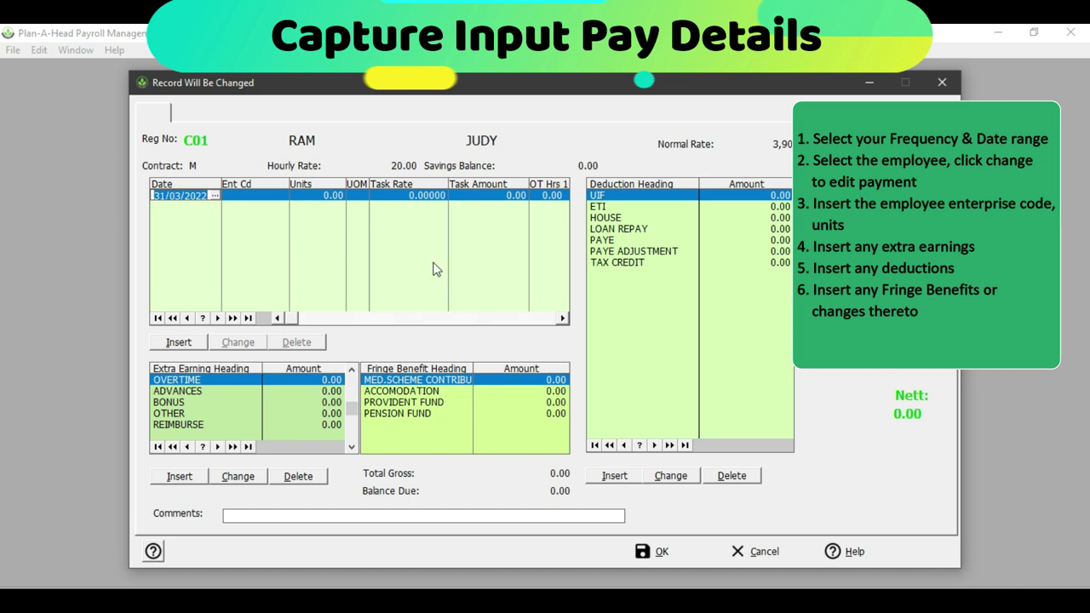
left_click_drag(494, 86, 492, 157)
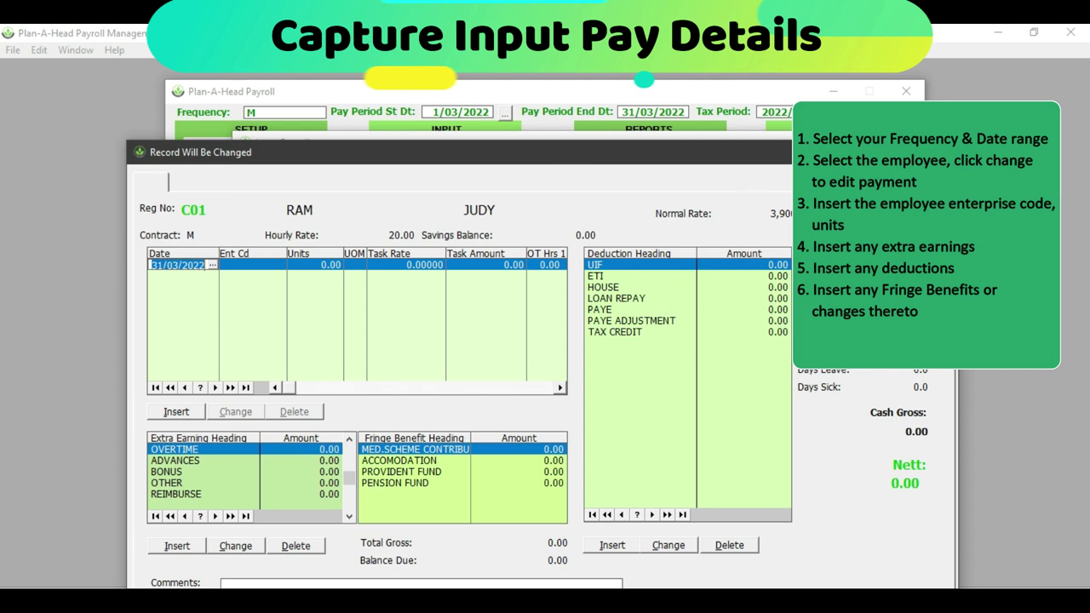
key("Tab")
type("G")
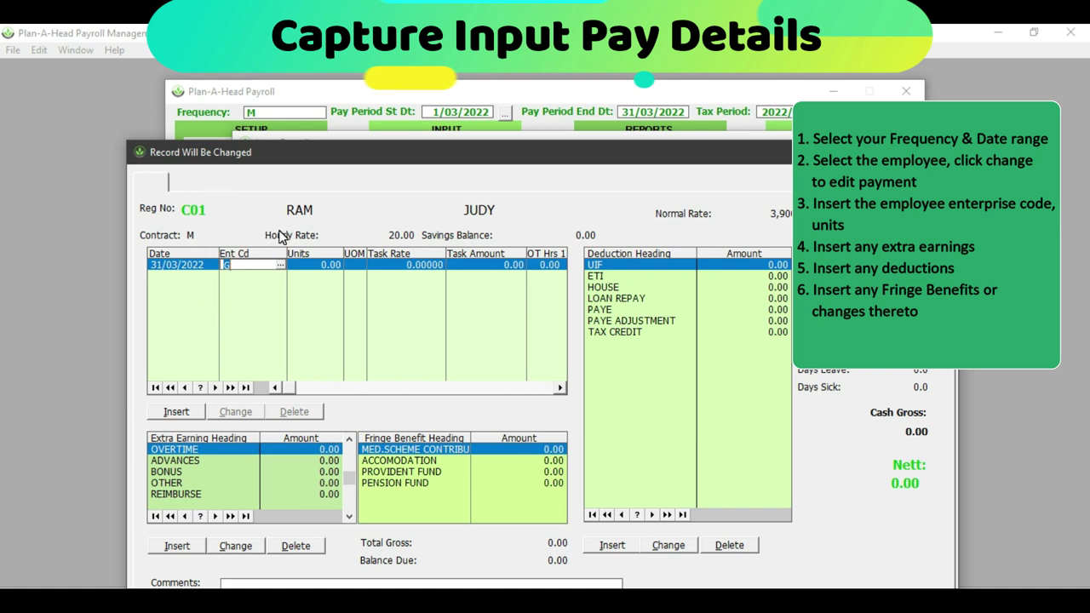
key("Tab")
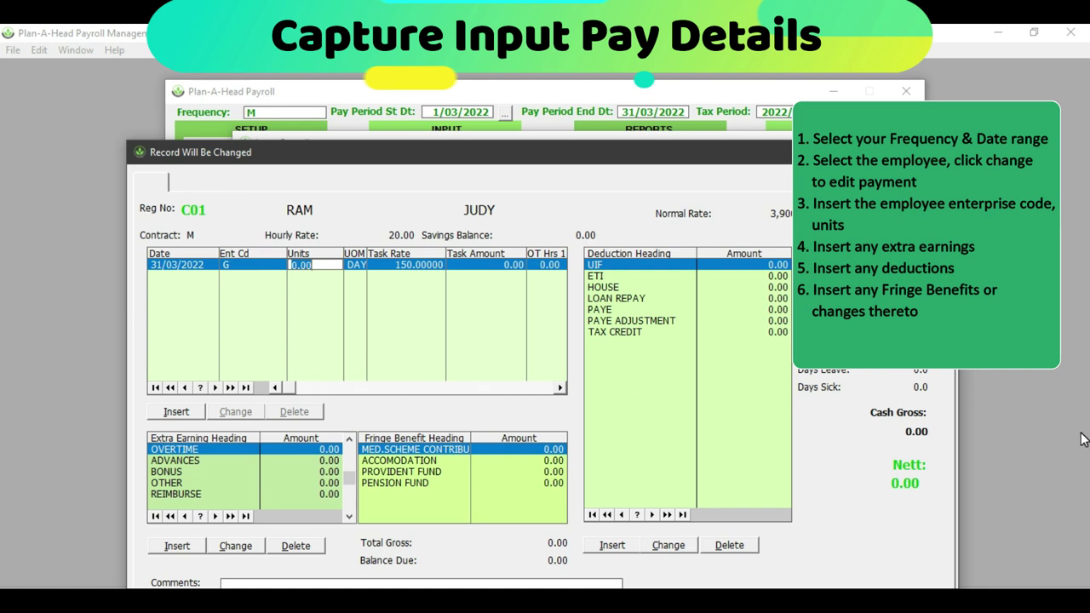
type("24")
Add a second task line dated 31/03/2022 for employee C01 with enterprise code GH (GEN HRS) and 2 units
left_click(177, 412)
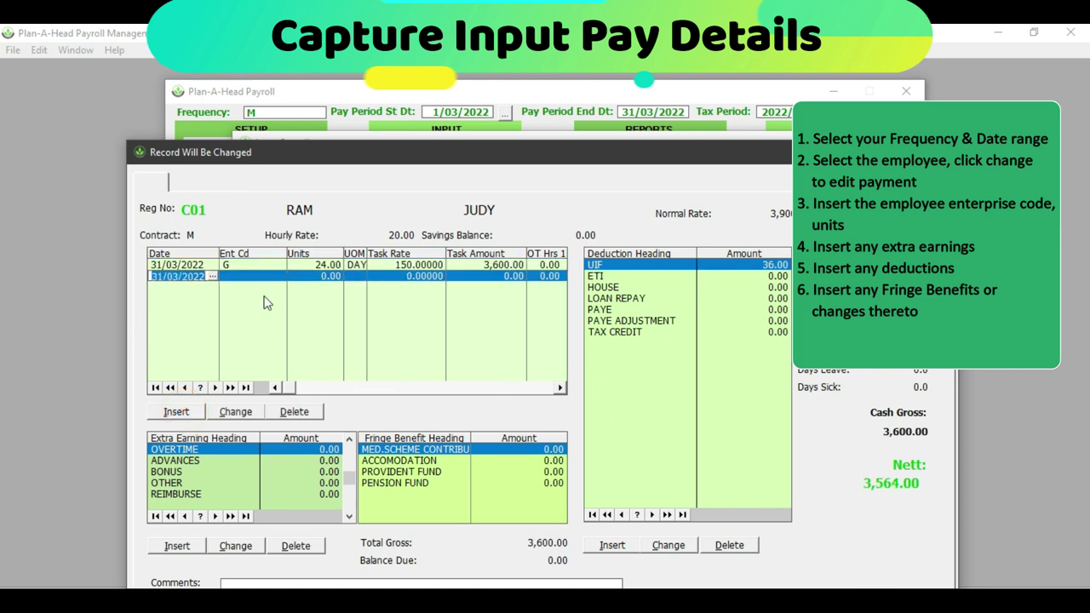
left_click(281, 275)
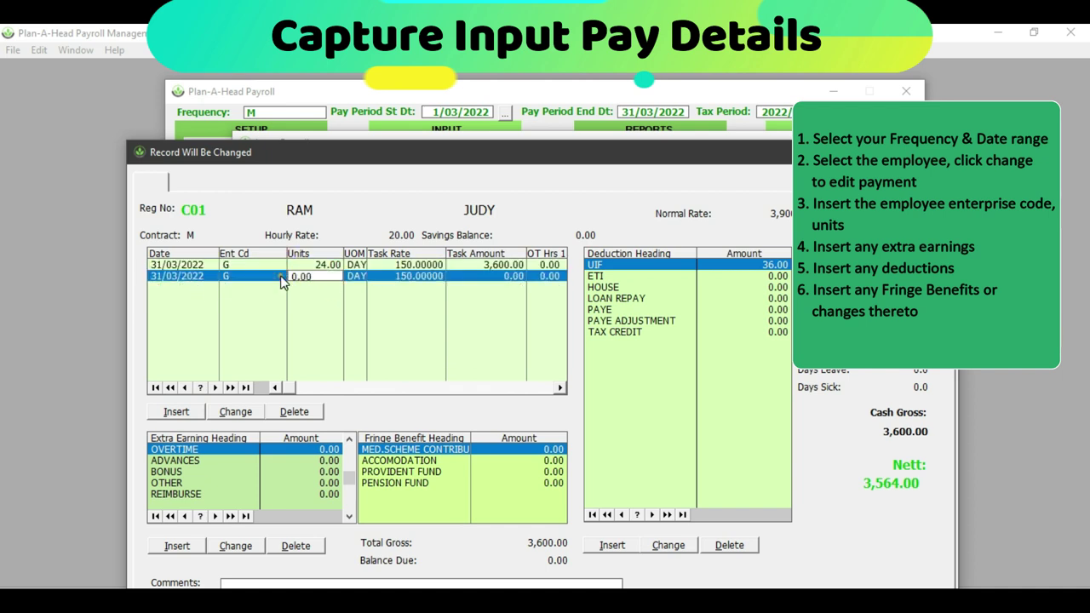
left_click(282, 279)
left_click(281, 277)
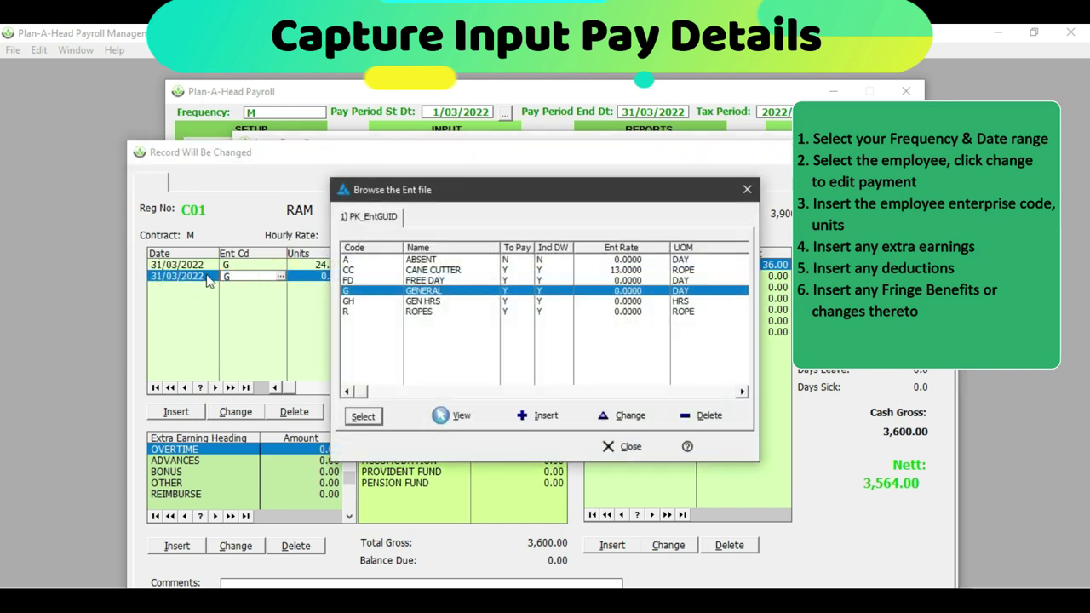
left_click(367, 302)
left_click(363, 416)
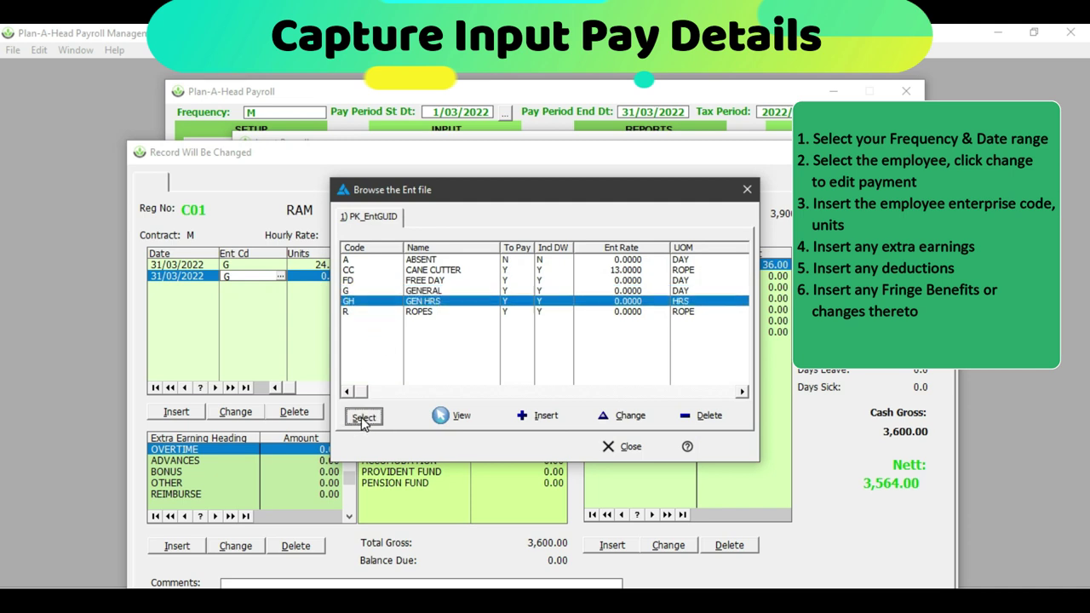
key("Tab")
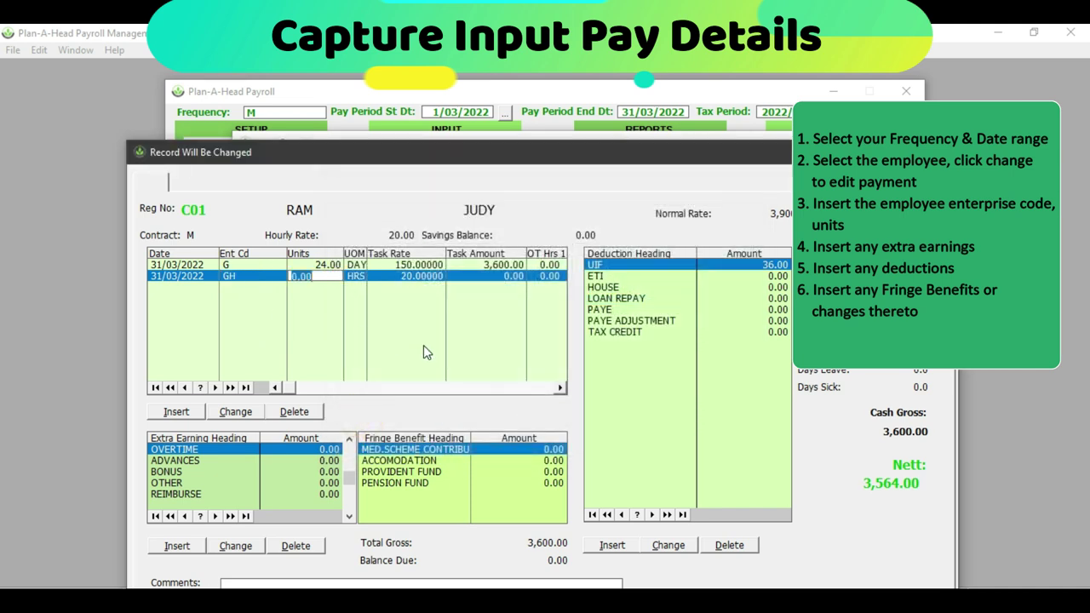
type("2")
key("Return")
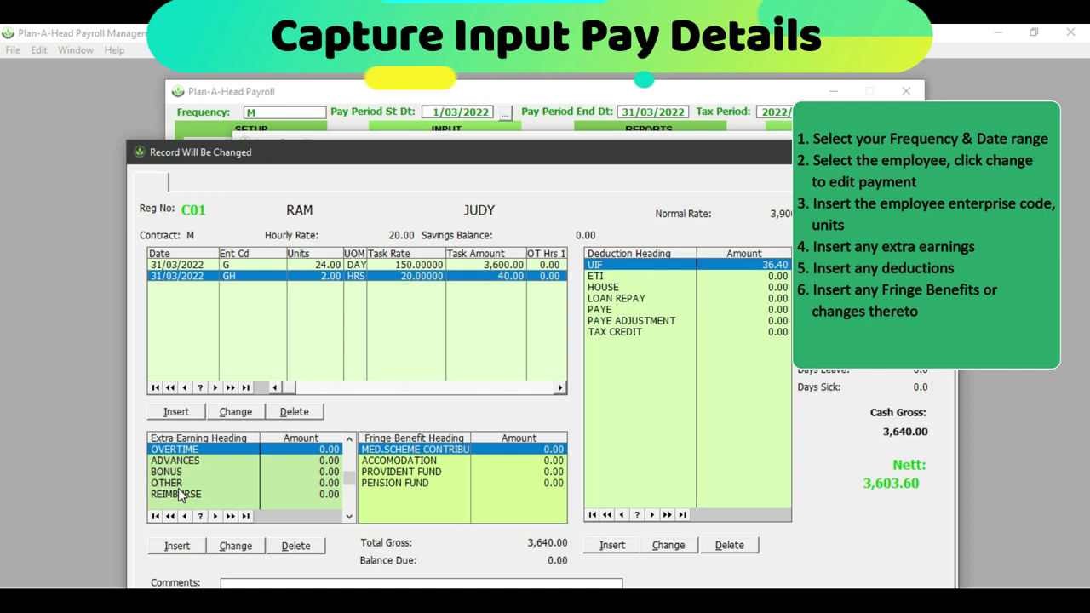
Set the OTHER extra earning of employee C01 to 400
left_click(315, 483)
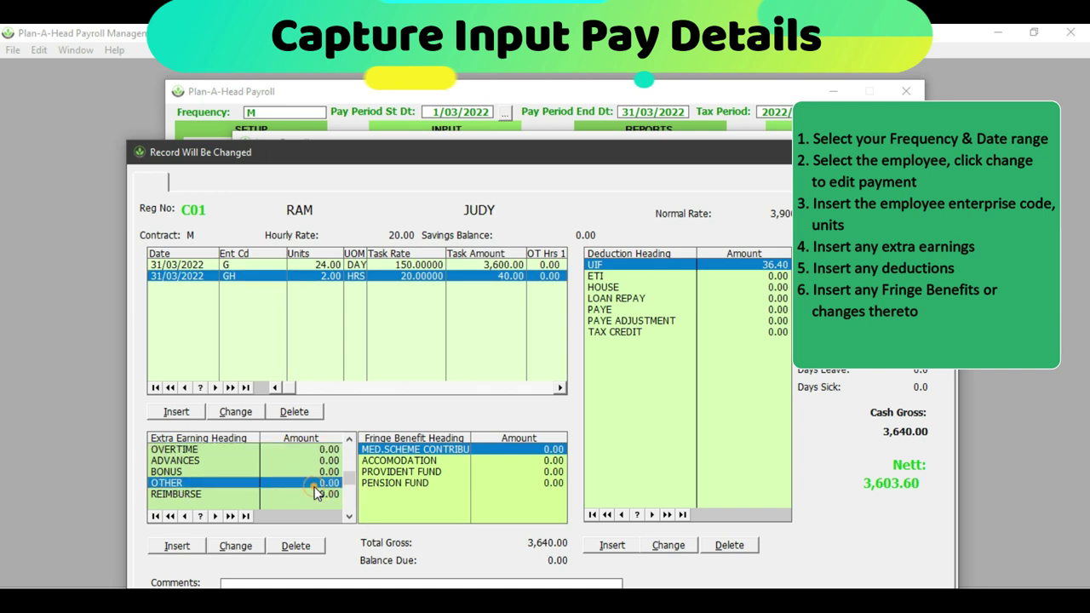
left_click(313, 483)
type("400")
key("Return")
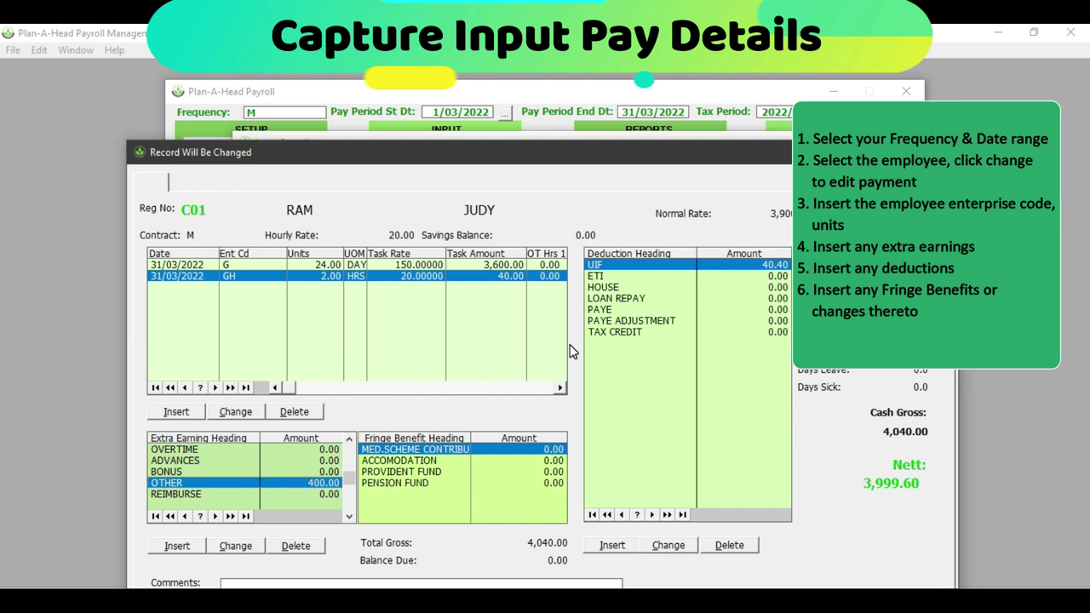
Set the HOUSE deduction of employee C01 to 50 and save the pay record
left_click(767, 289)
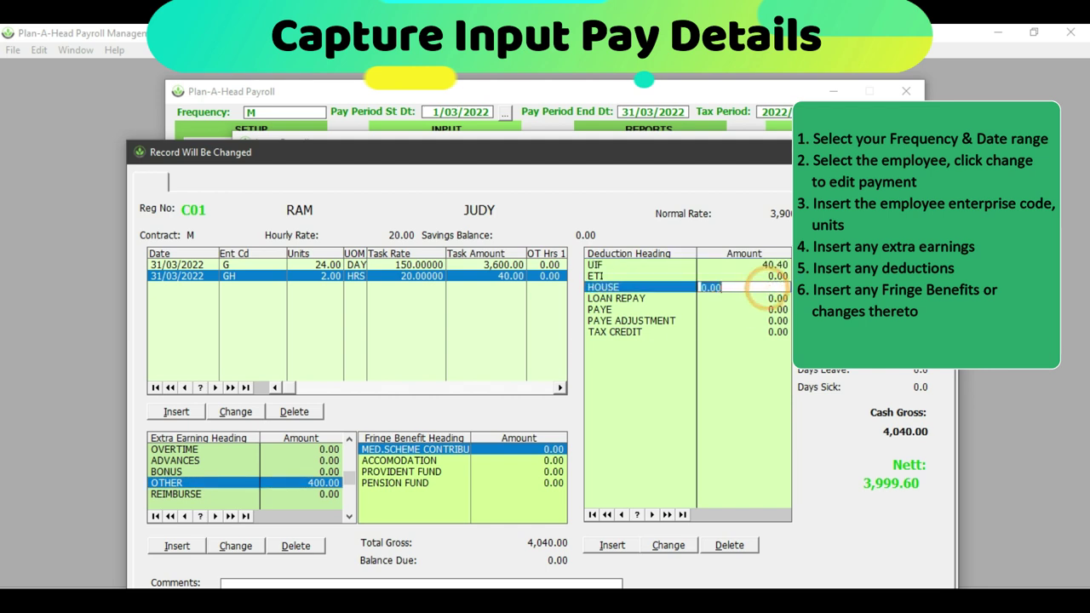
type("50")
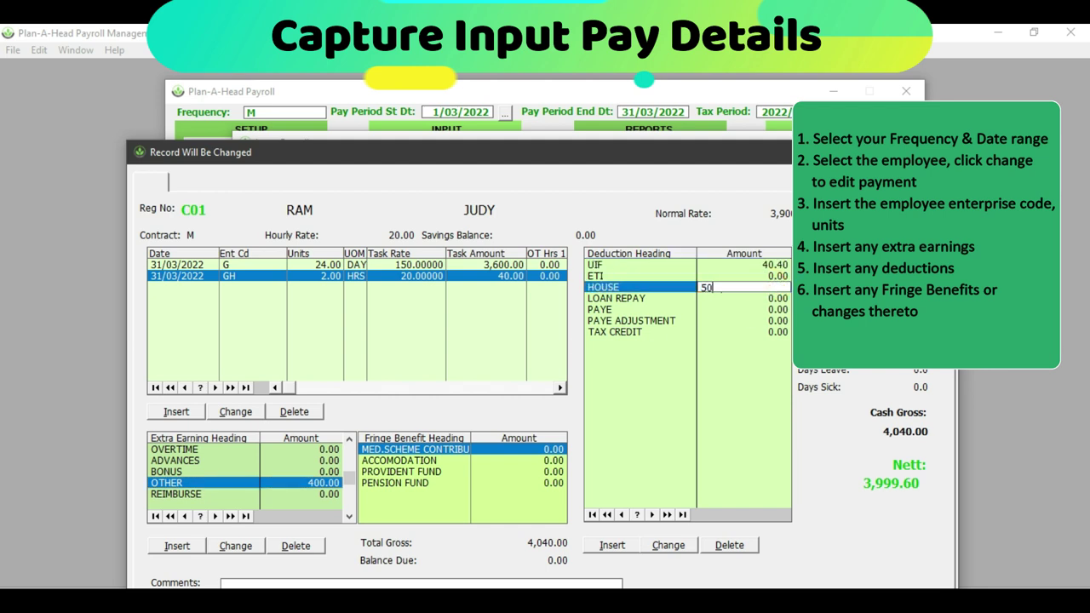
key("Return")
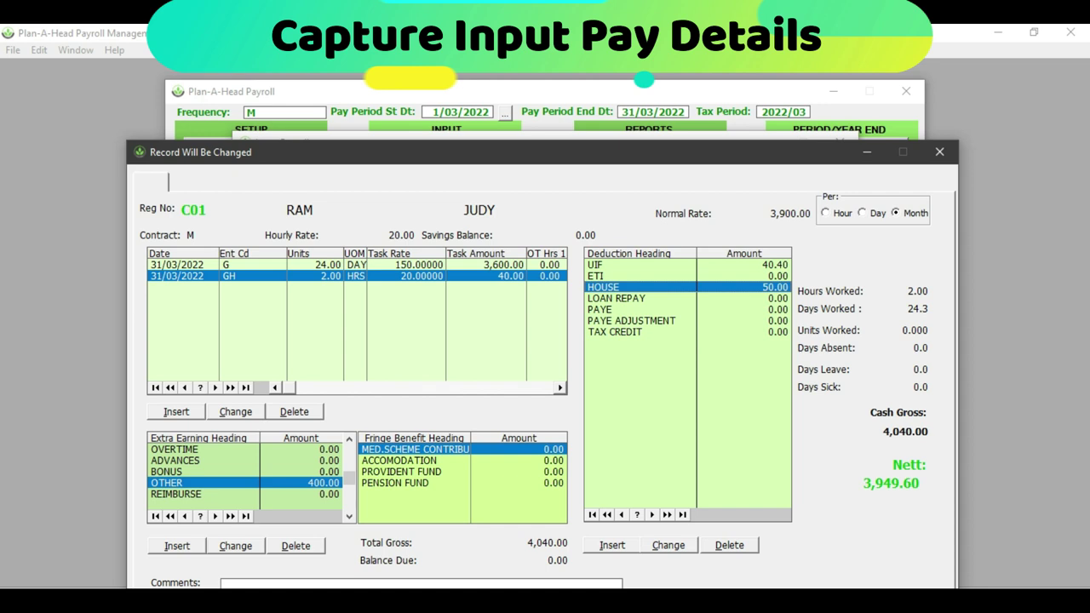
key("Return")
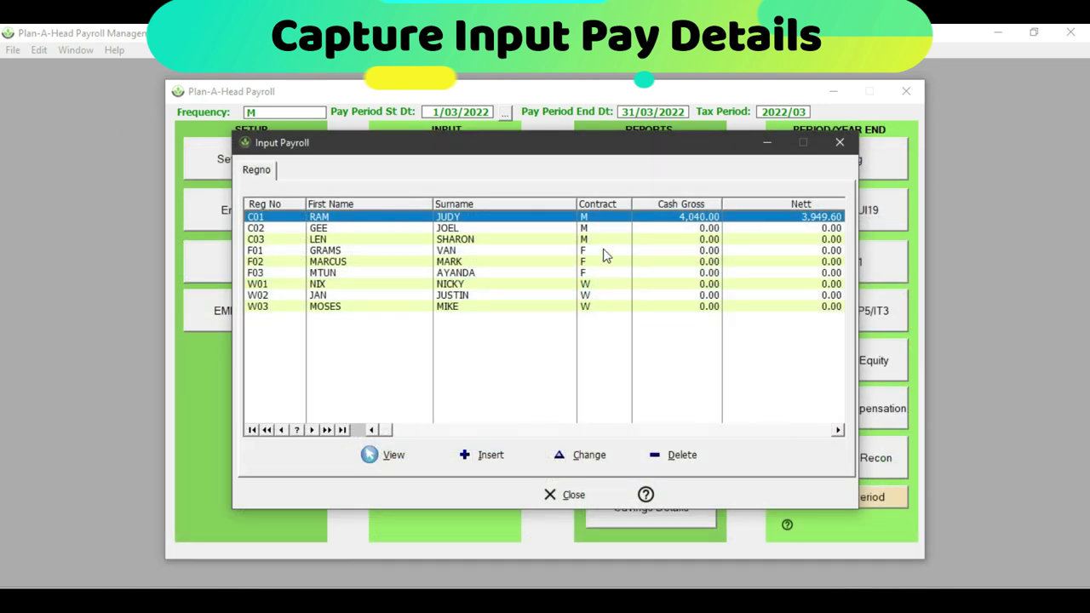
View the pay input record of employee C02, and return to the payroll menu
double_click(576, 228)
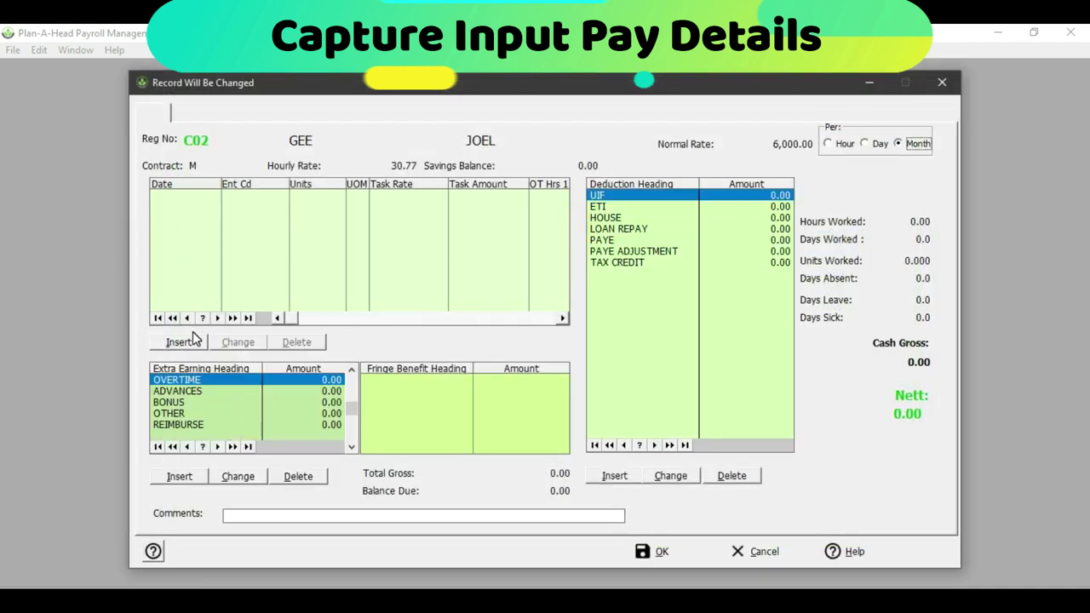
left_click(667, 551)
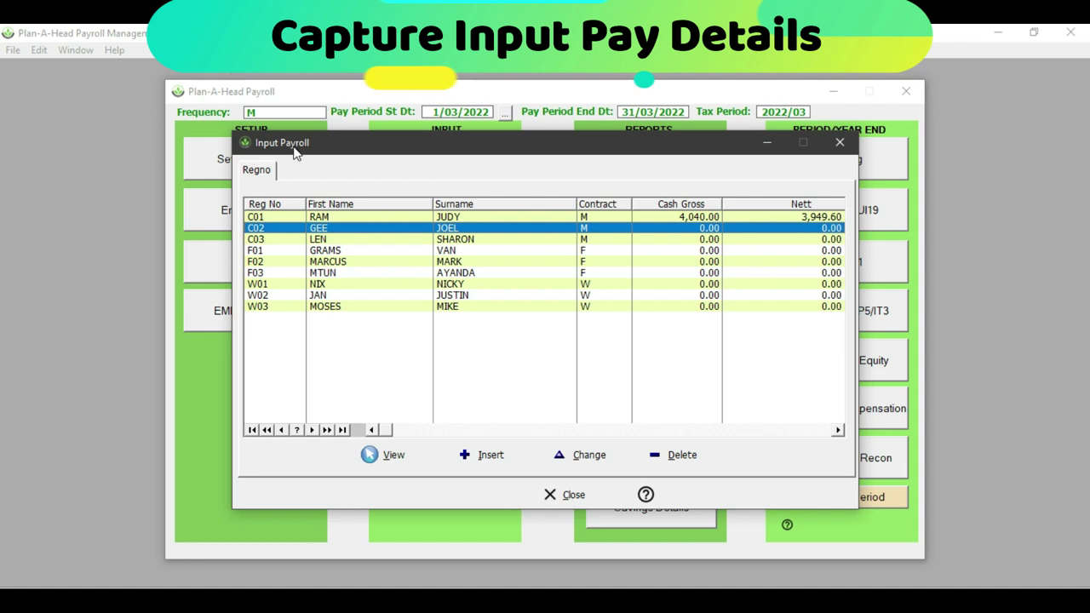
left_click(565, 494)
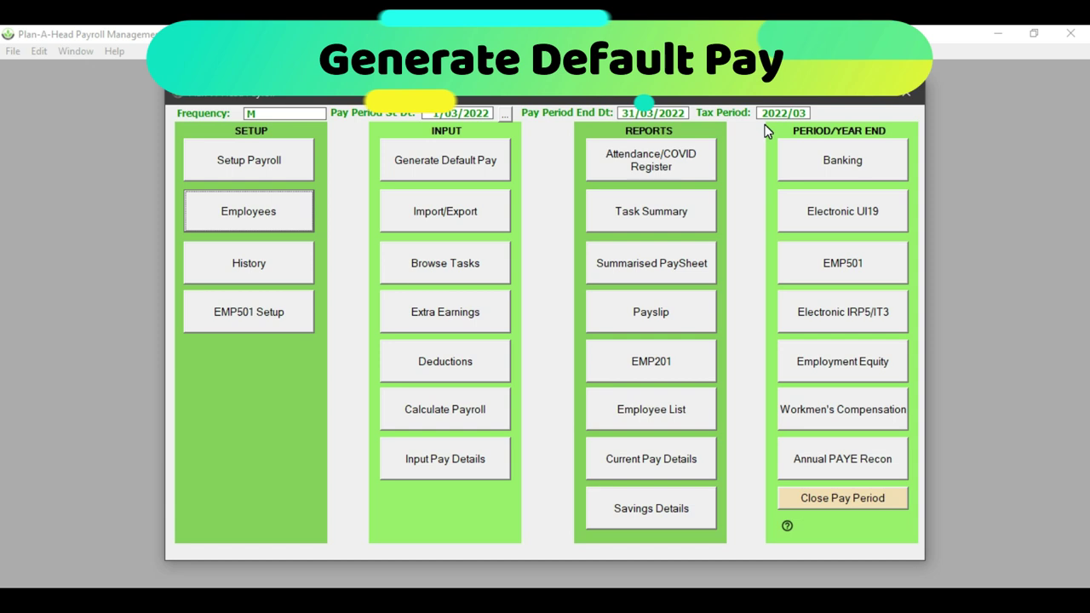
Check the employee records, and generate default pay for the monthly period 1/03/2022 to 31/03/2022 with Saturdays included and Sundays excluded
left_click(274, 223)
double_click(328, 155)
left_click(453, 161)
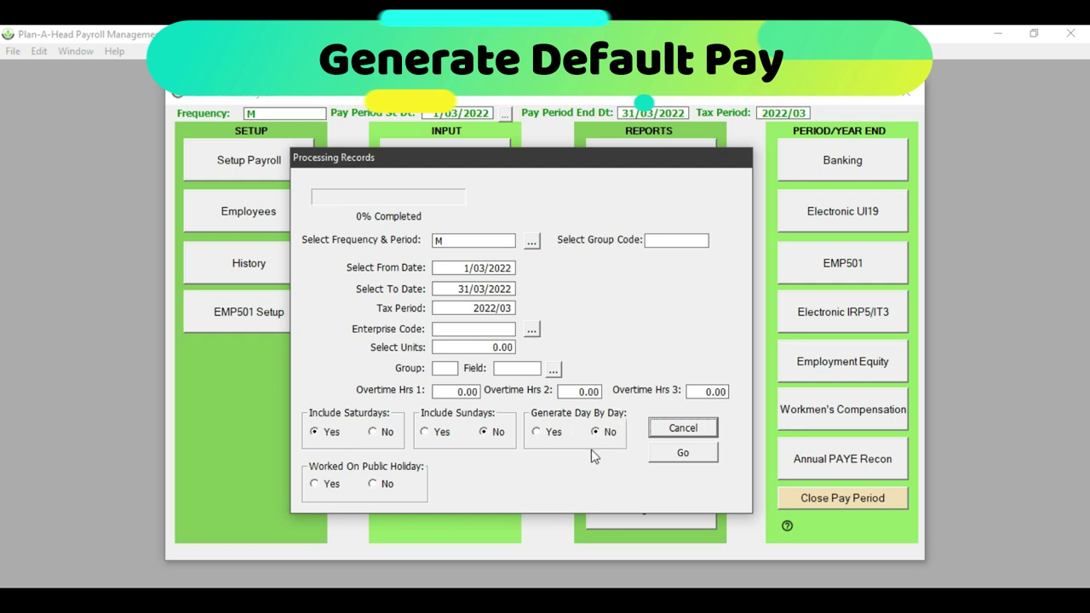
left_click(682, 454)
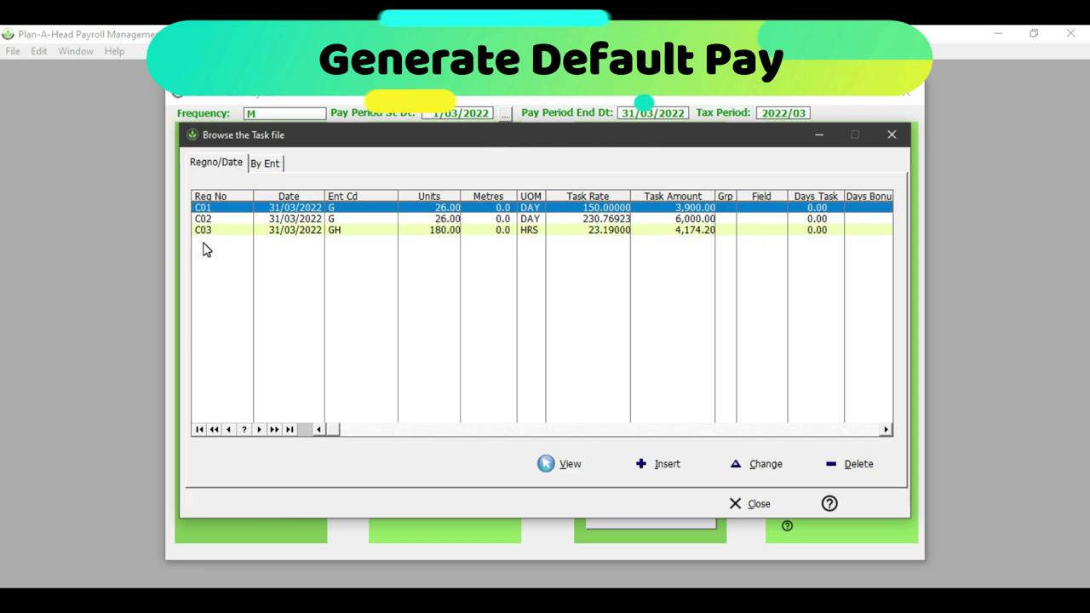
Set the units of C01's general (G) task dated 31/03/2022 to 24
double_click(433, 207)
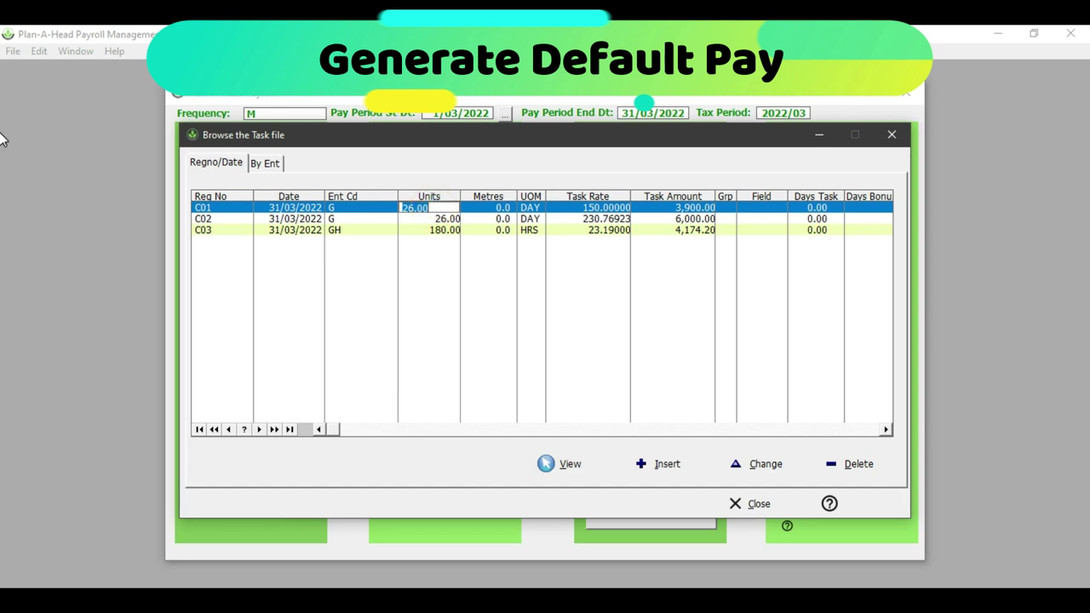
type("24")
key("Return")
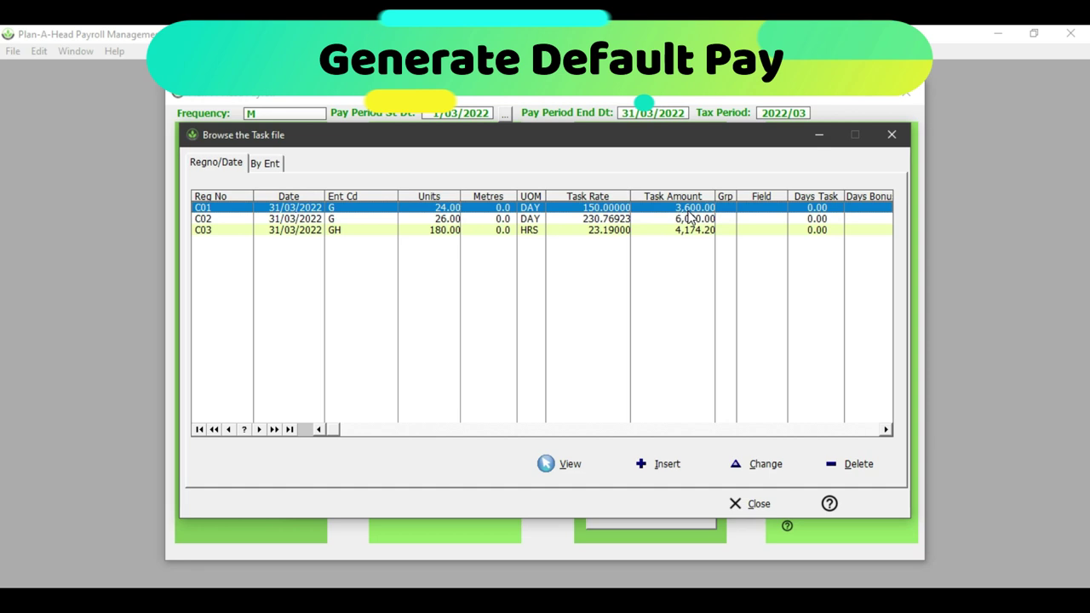
Insert a task for C01 dated 31/03/2022 with enterprise code S (SICK) and 1 unit
left_click(667, 464)
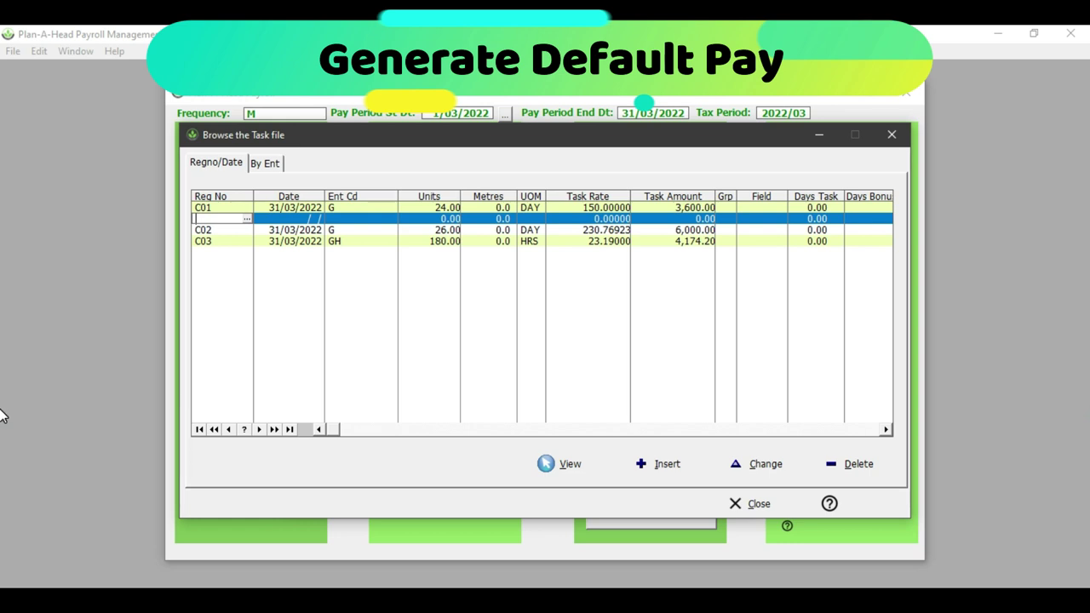
type("C01")
key("Tab")
type("31")
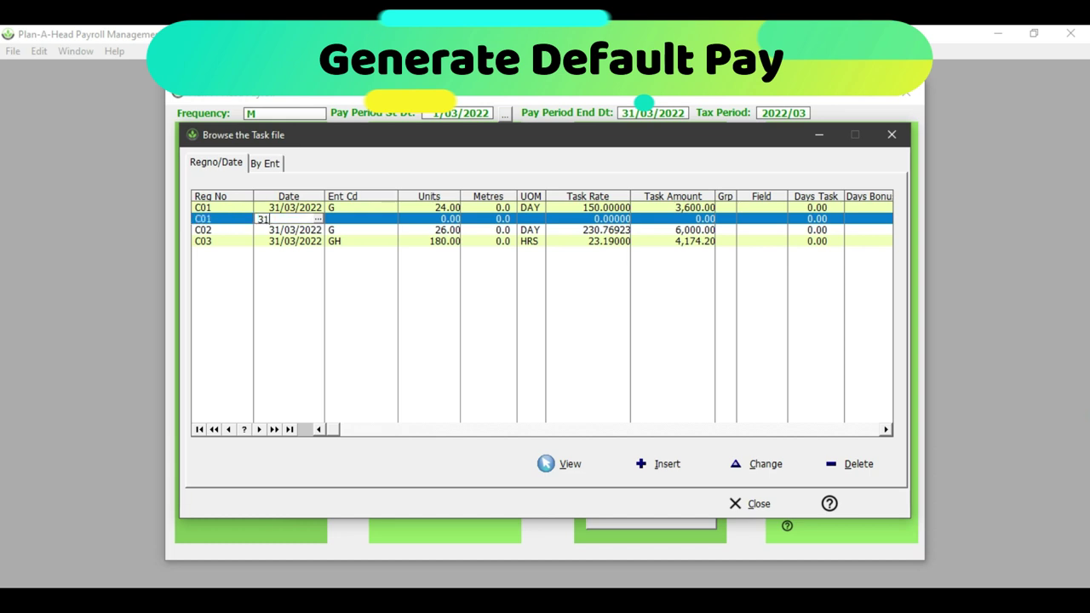
key("Tab")
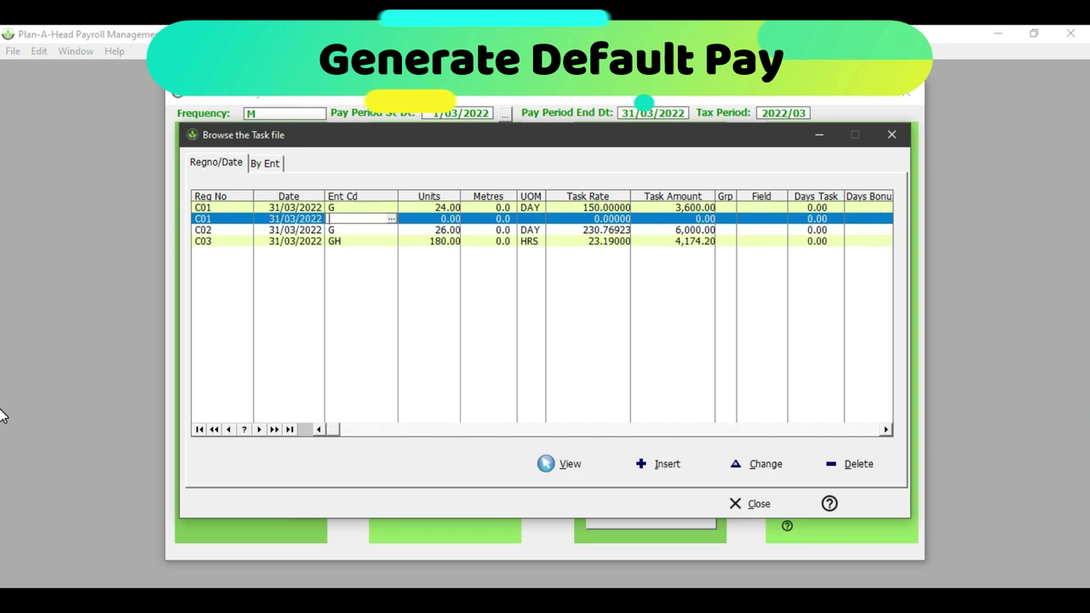
left_click(391, 219)
left_click(388, 333)
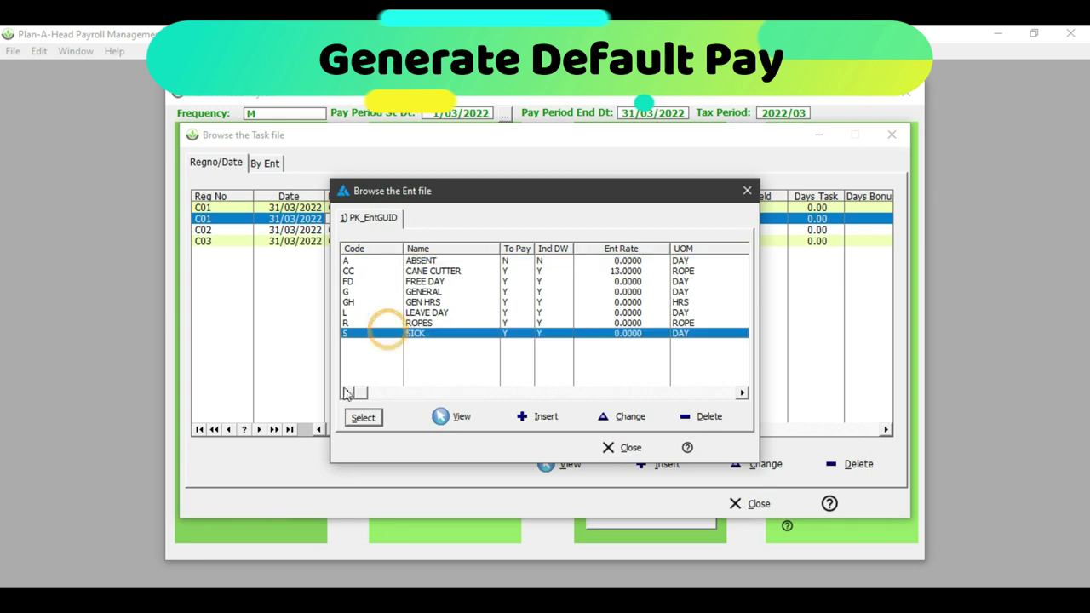
left_click(363, 418)
key("Tab")
type("1")
key("Return")
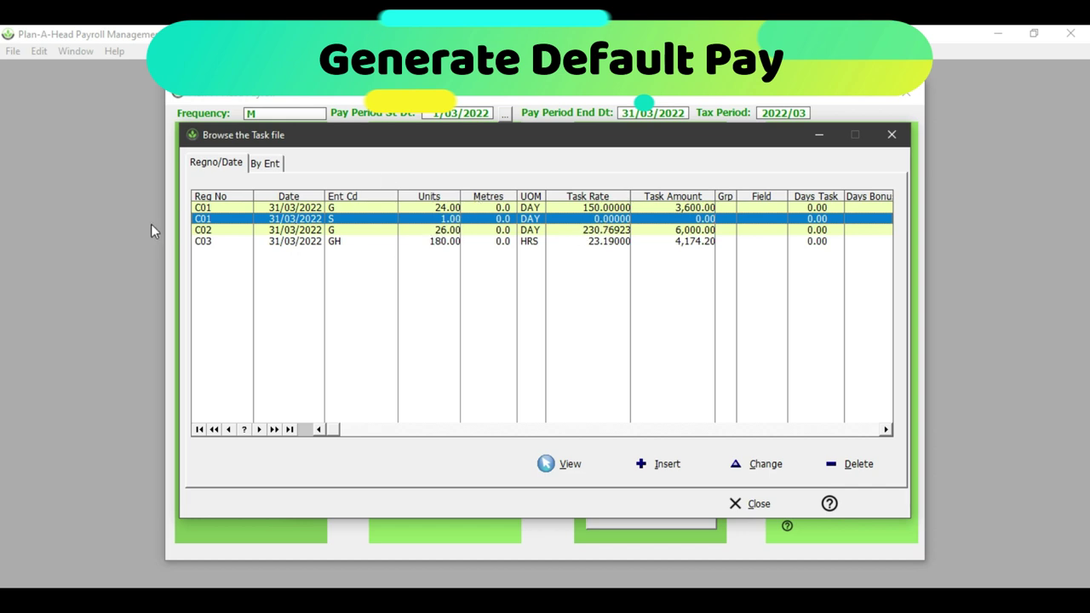
Insert a task for C01 dated 29/03/2022 with enterprise code A (ABSENT) and 1 unit
left_click(688, 475)
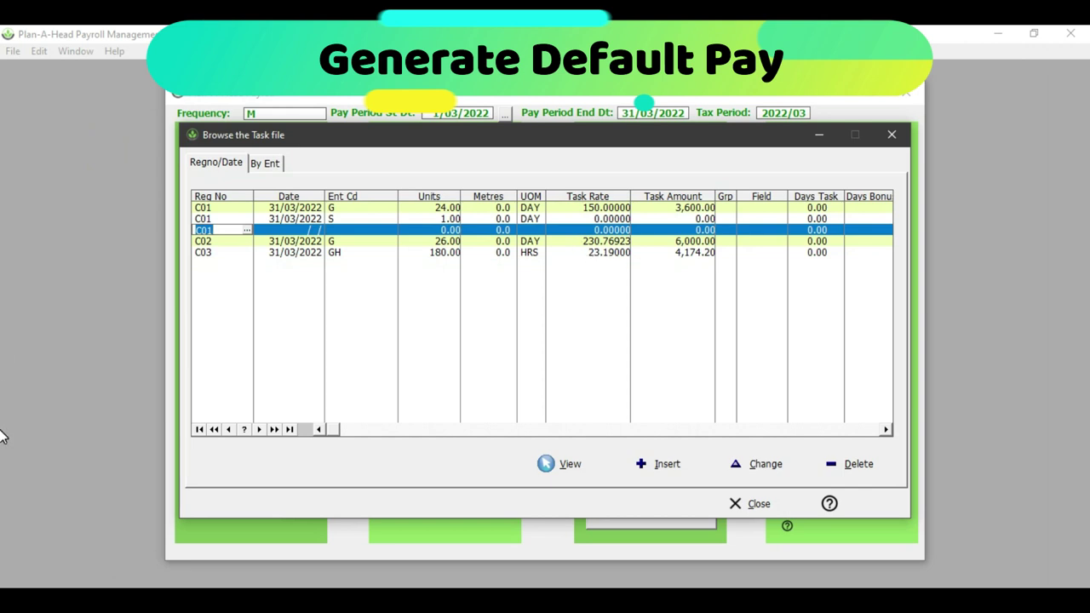
key("Tab")
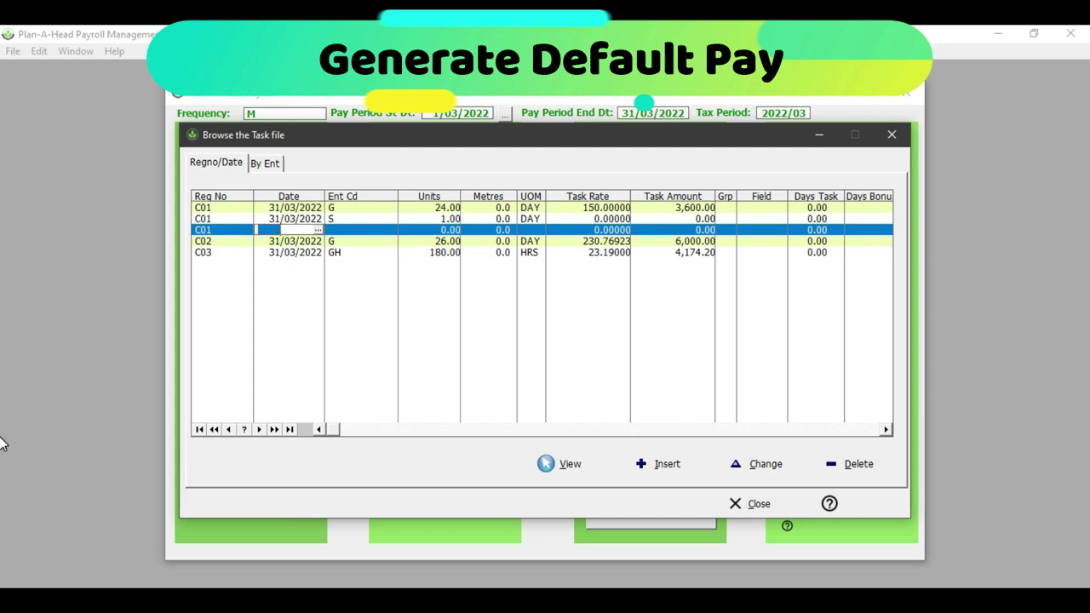
type("2903")
key("Tab")
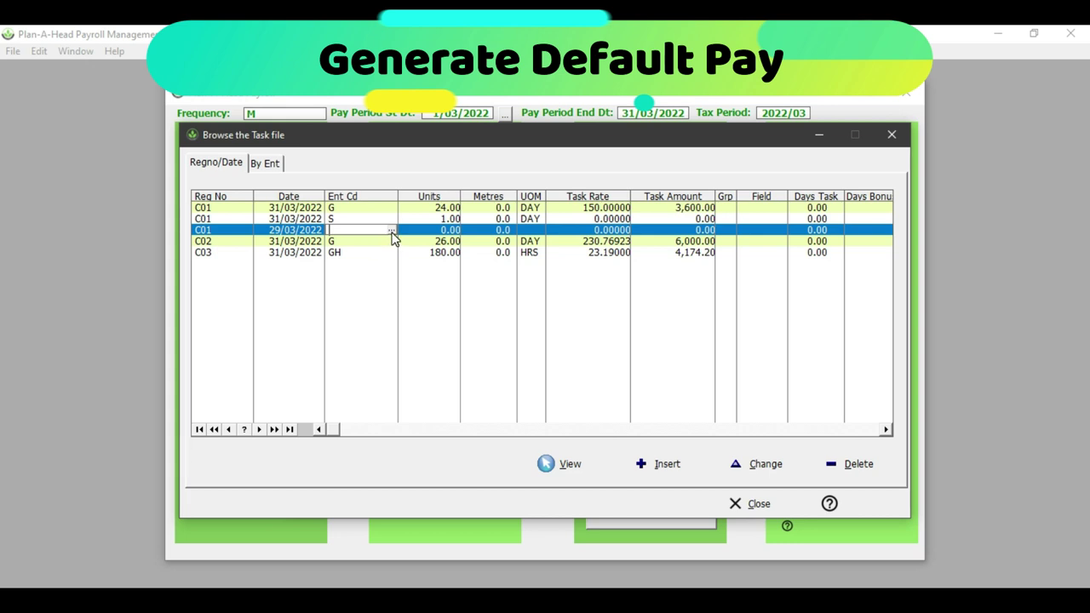
type("A")
key("Tab")
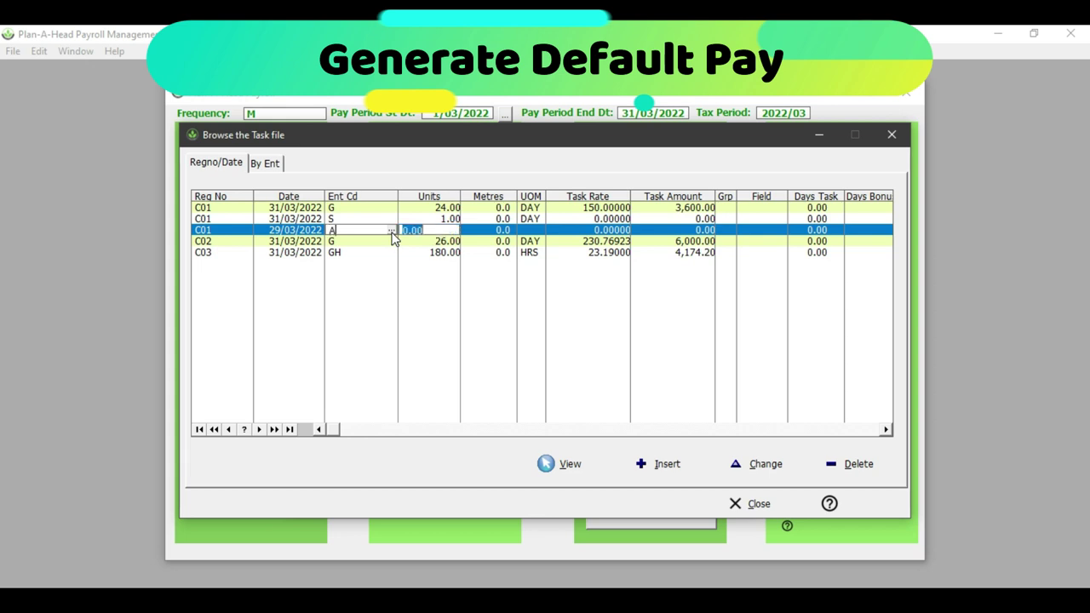
key("Return")
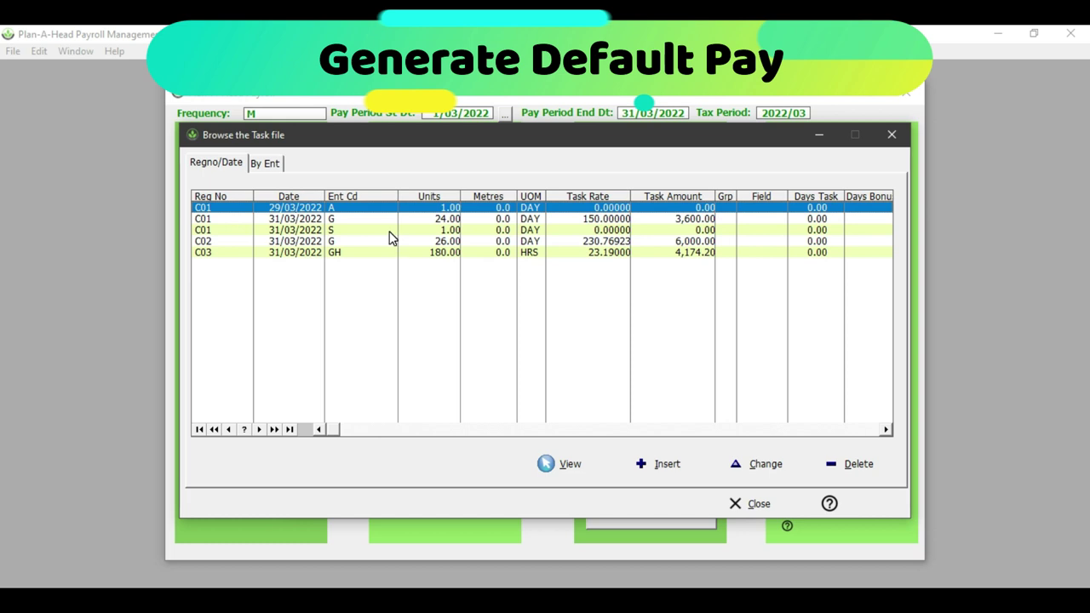
Insert a task for C01 dated 25/03/2022 with enterprise code GH (GEN HRS) and 5 units, and close the task file
left_click(667, 466)
type("C01")
key("Tab")
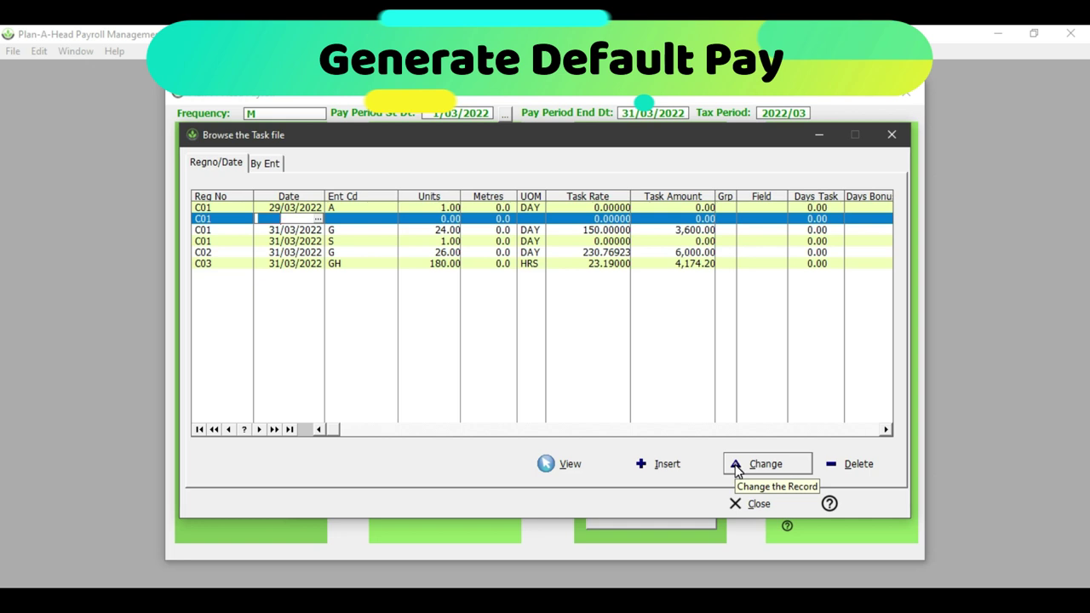
type("25/0")
type("3")
key("Tab")
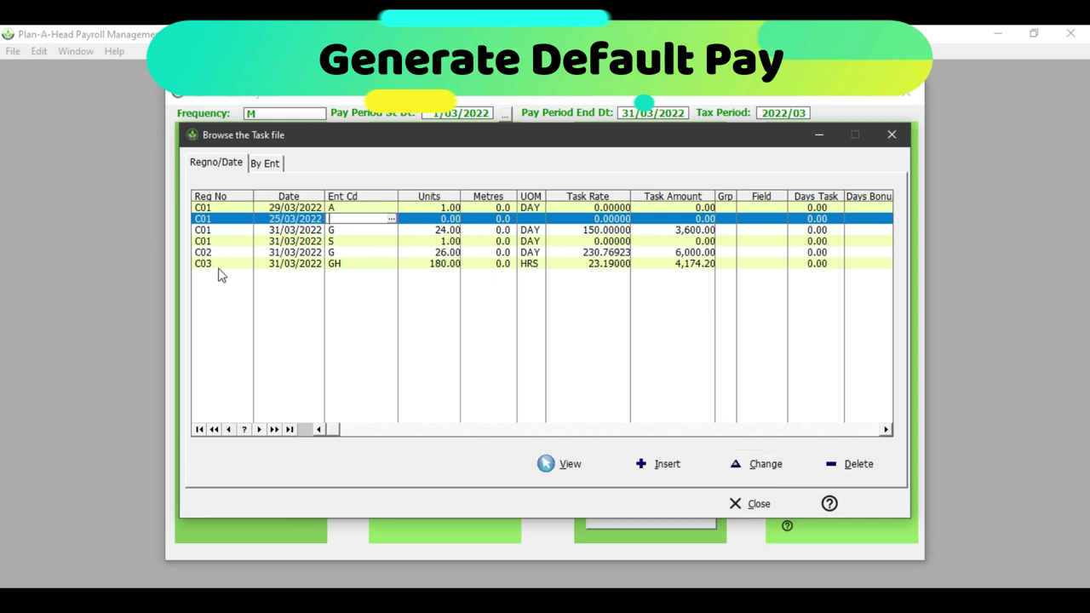
left_click(393, 220)
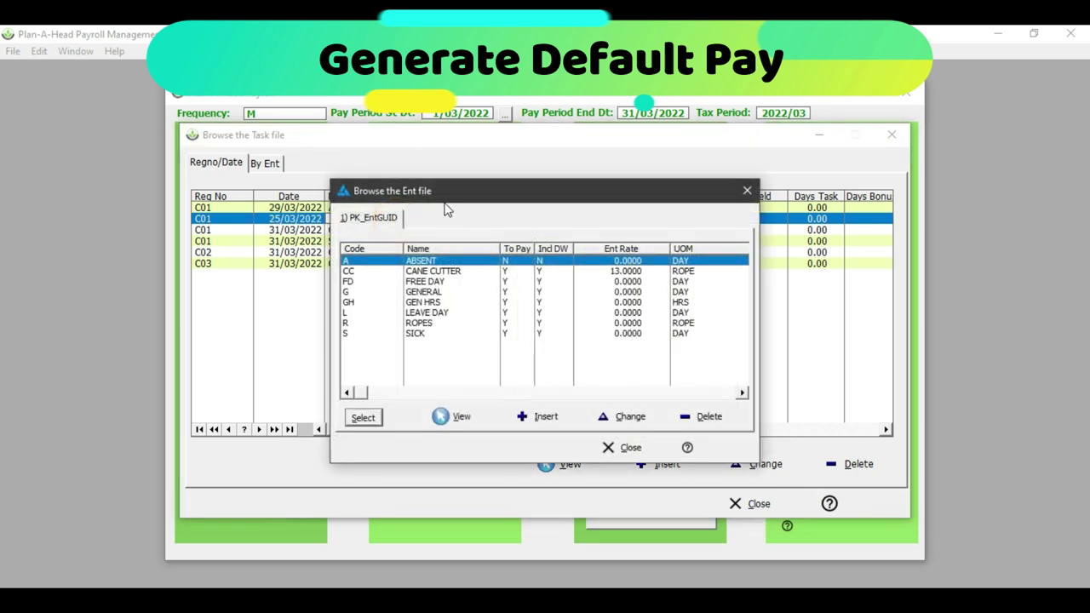
left_click(388, 304)
left_click(363, 417)
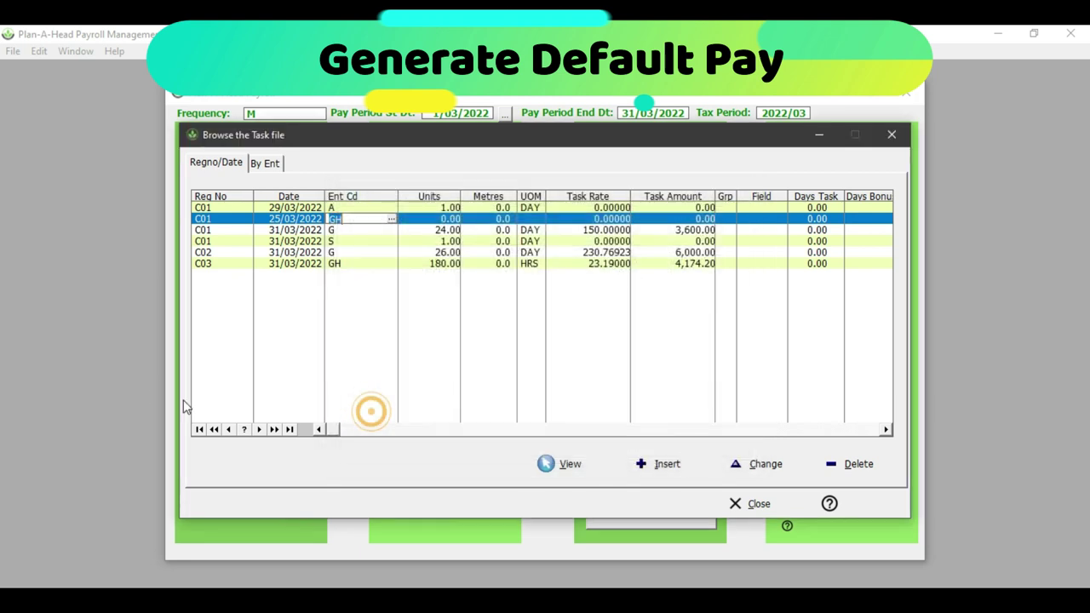
key("Tab")
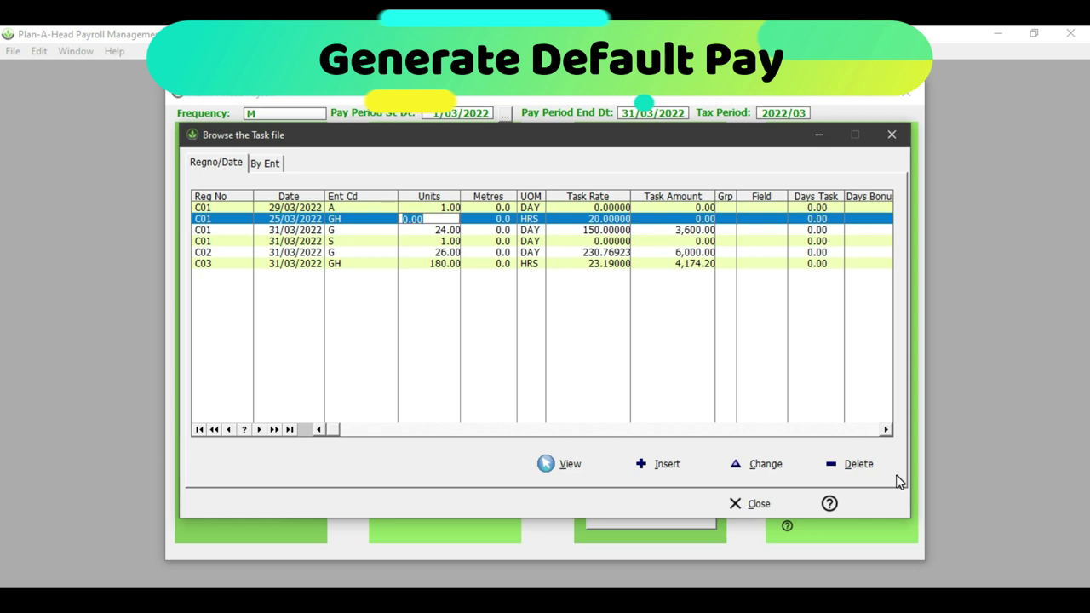
type("5")
key("Return")
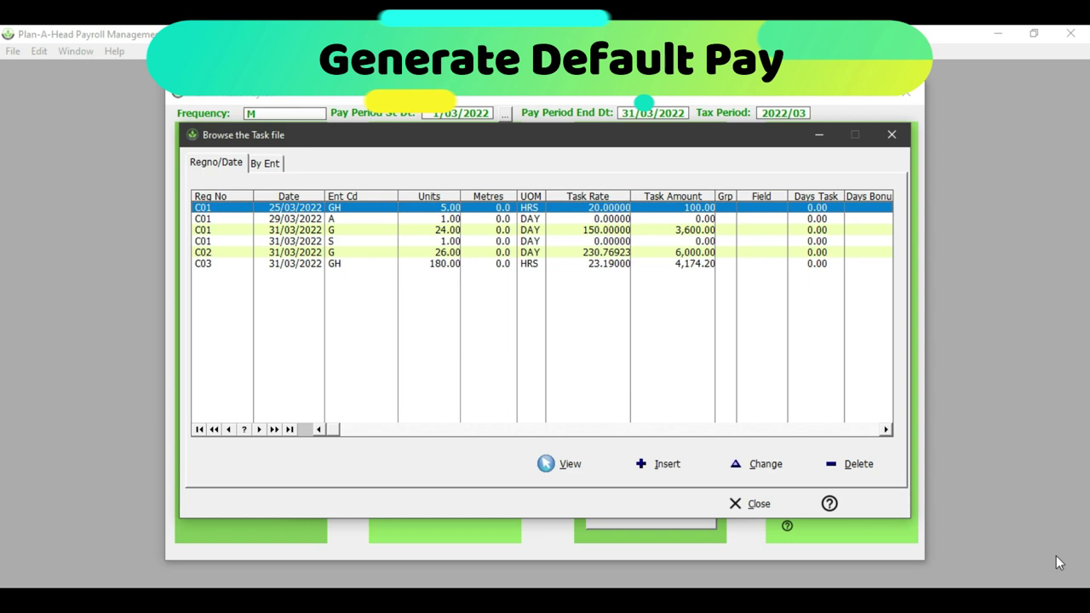
left_click(750, 504)
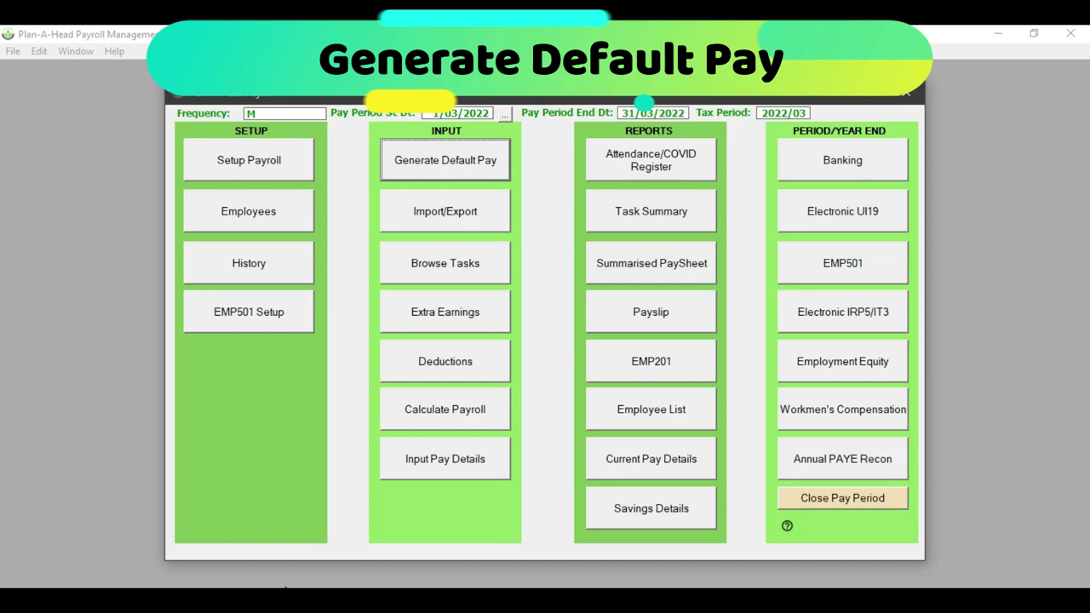
Enter a bonus of 100 for C01 in the extra earnings and save
left_click(419, 322)
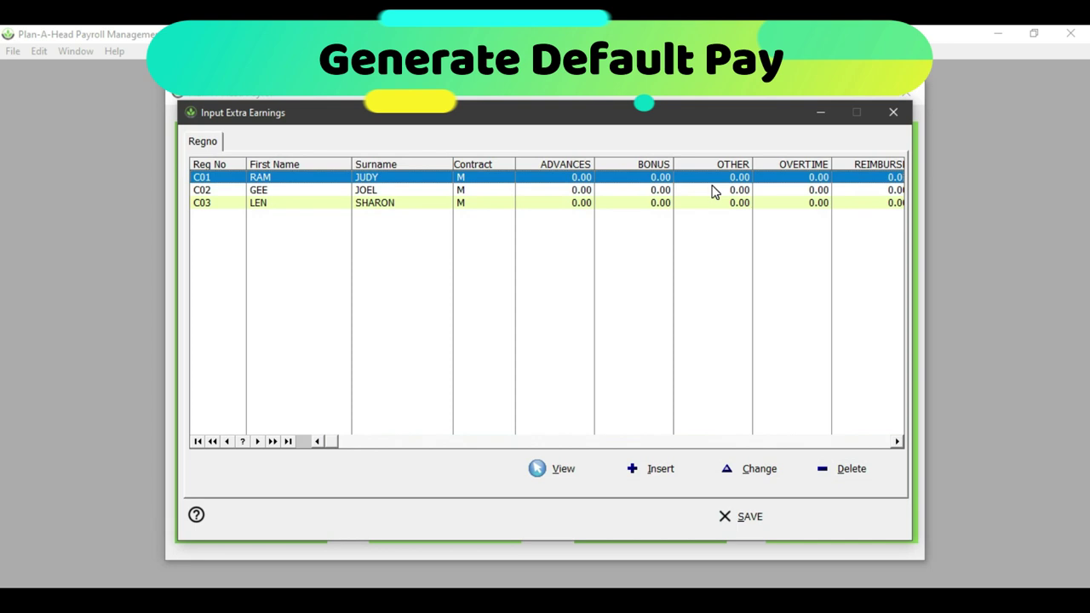
left_click(658, 178)
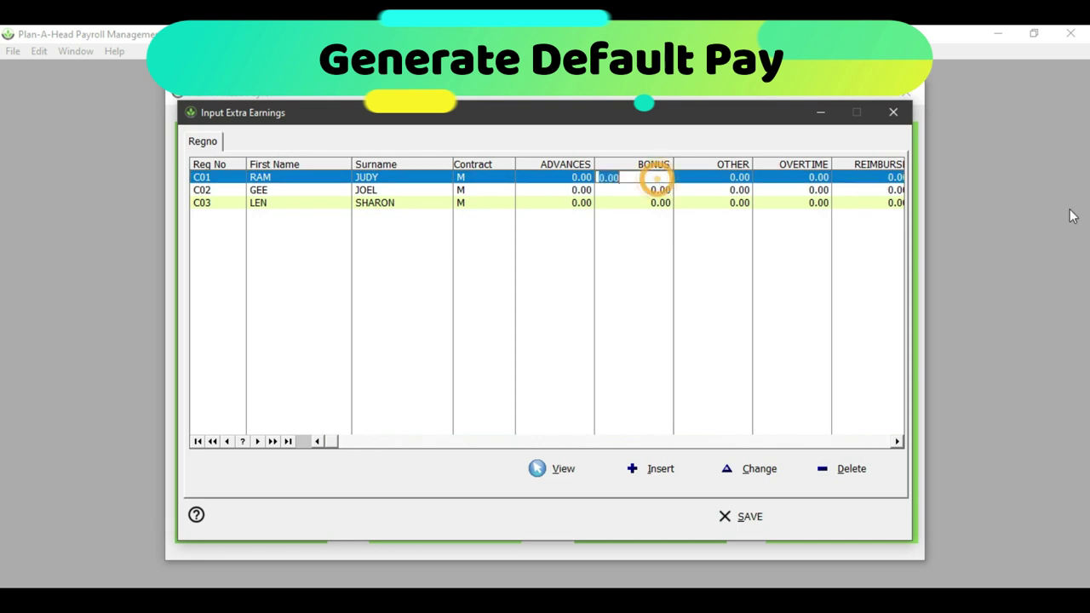
type("100")
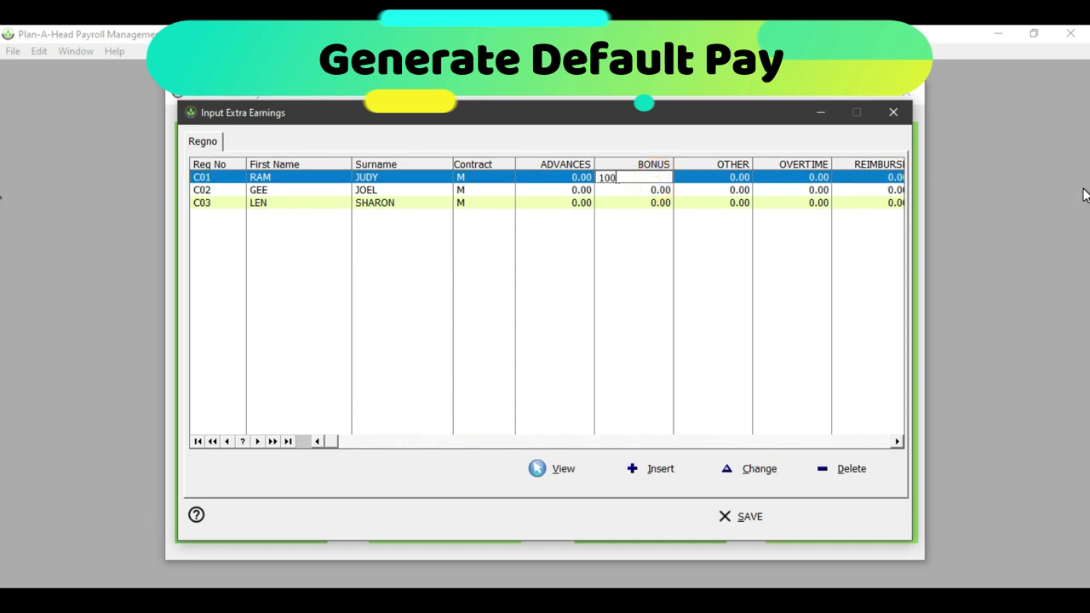
key("Return")
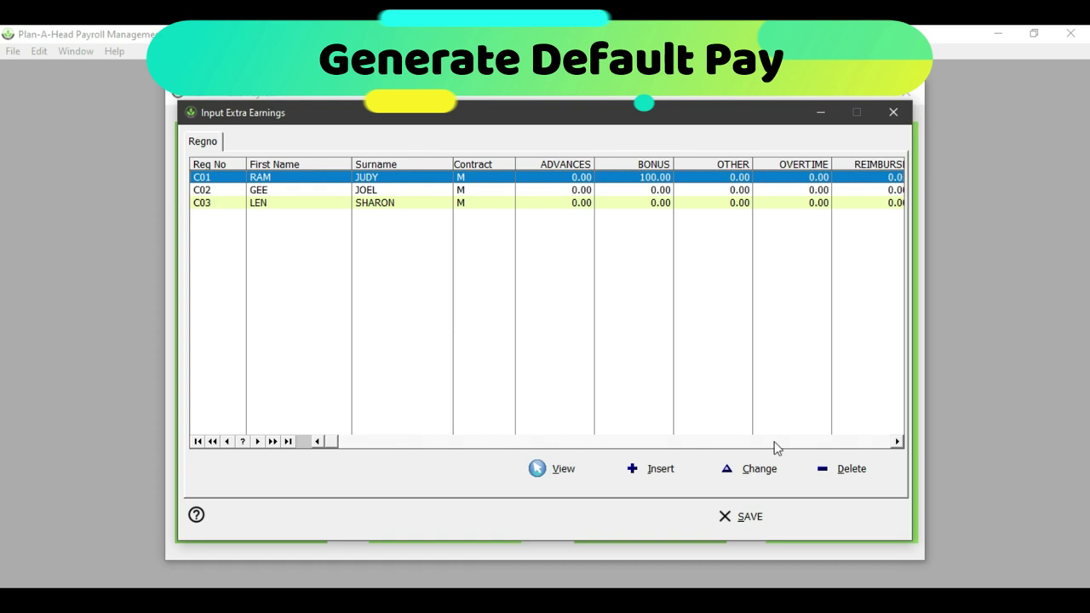
left_click(767, 517)
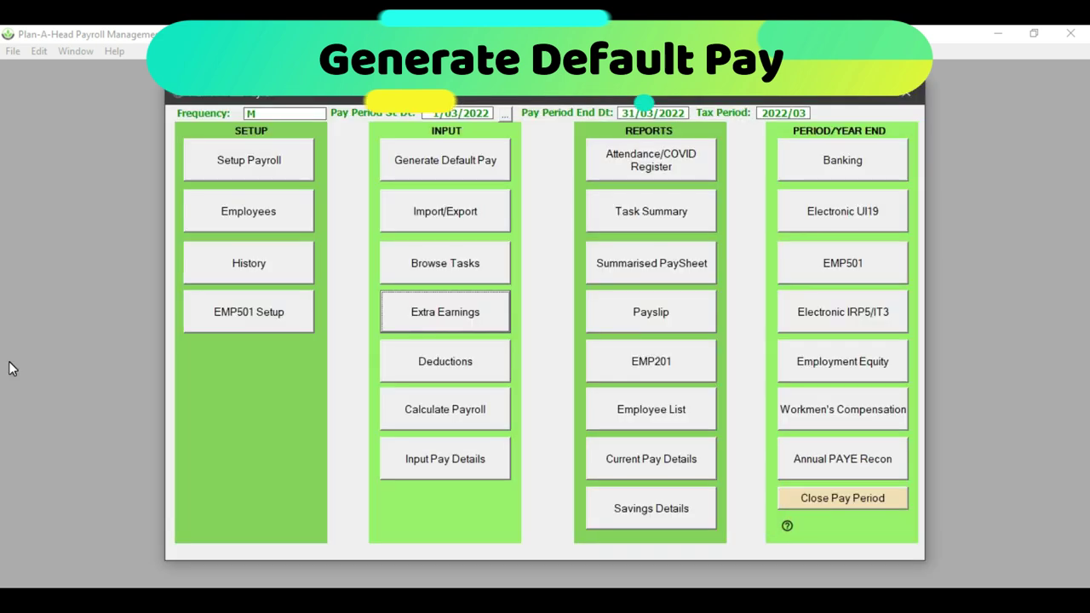
Enter a house deduction of 50 for C01 in the deductions and save
left_click(439, 366)
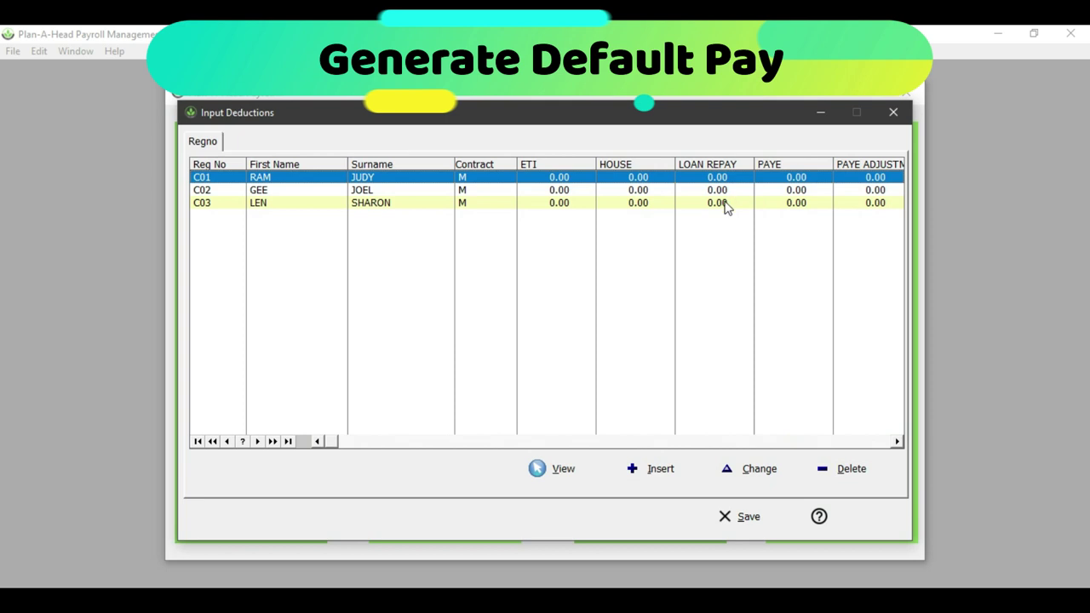
left_click(638, 176)
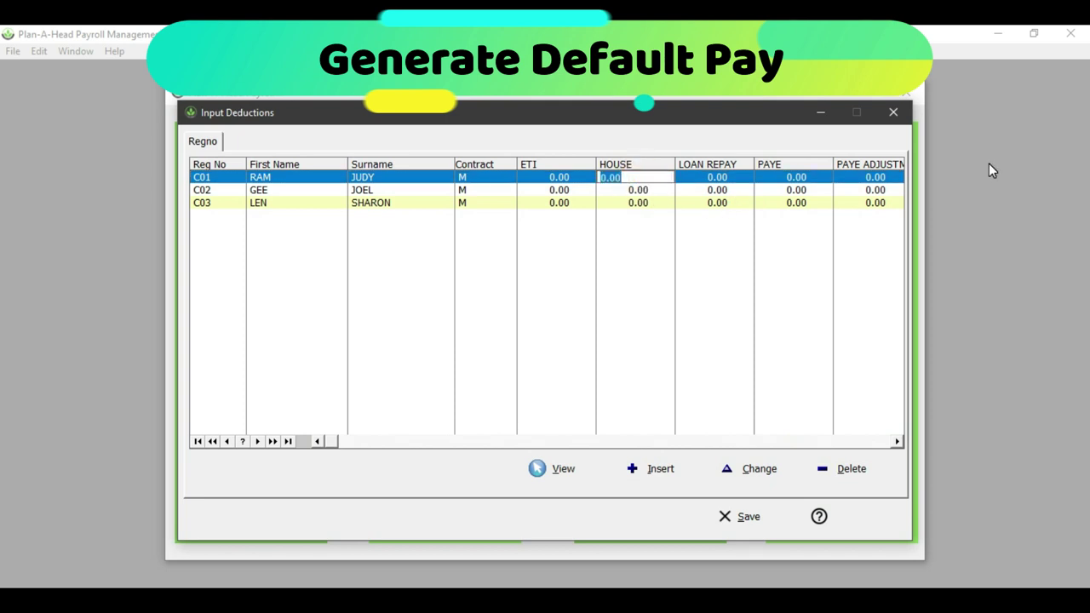
type("50")
key("Return")
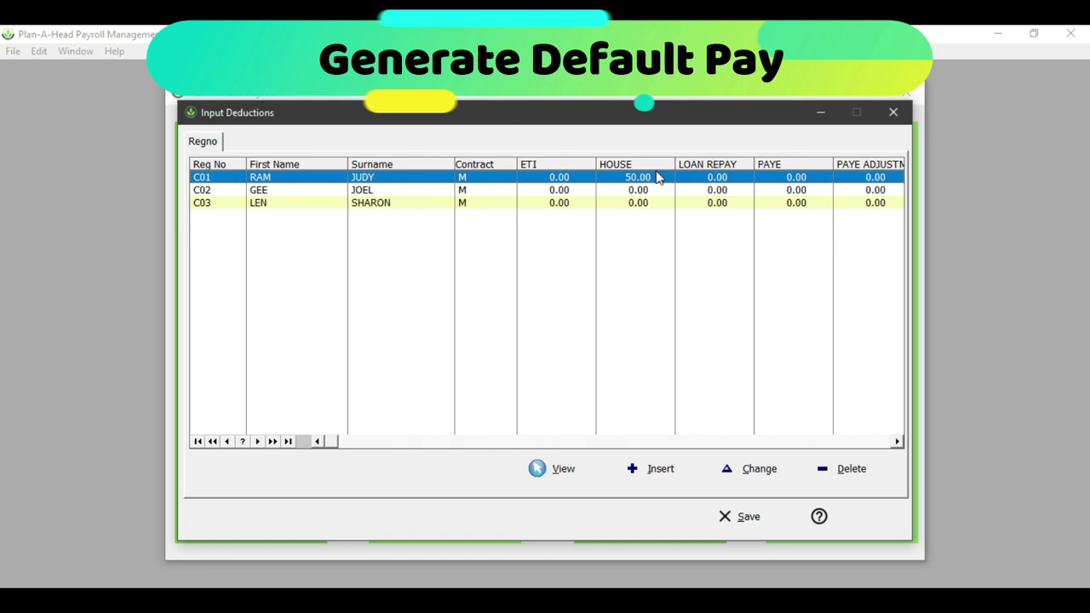
left_click(748, 517)
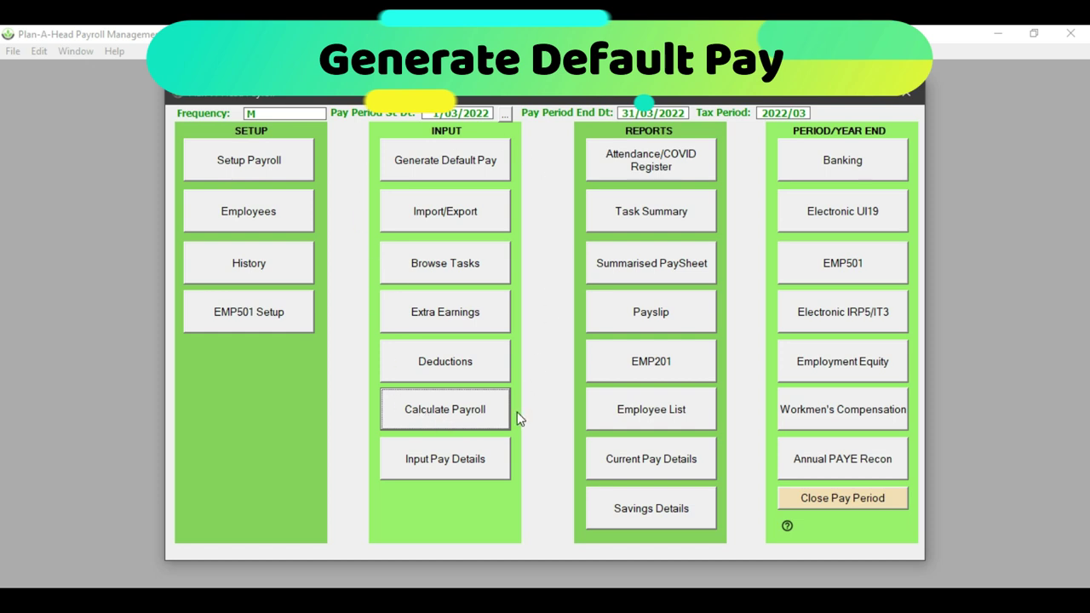
Review C01's input pay details, checking the absent, general and sick tasks, the bonus and the house deduction
left_click(443, 471)
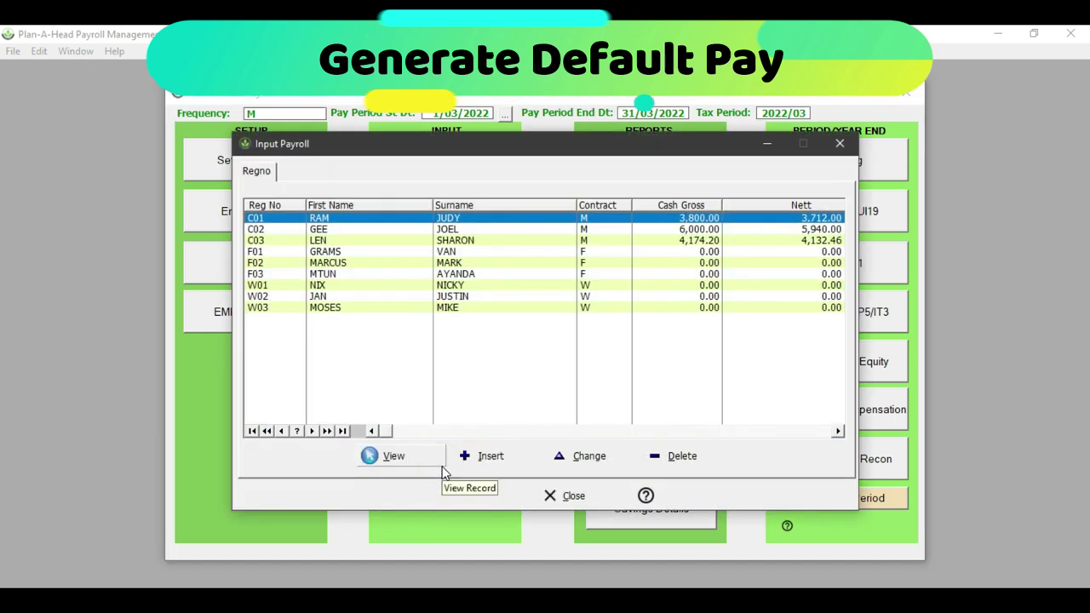
double_click(324, 216)
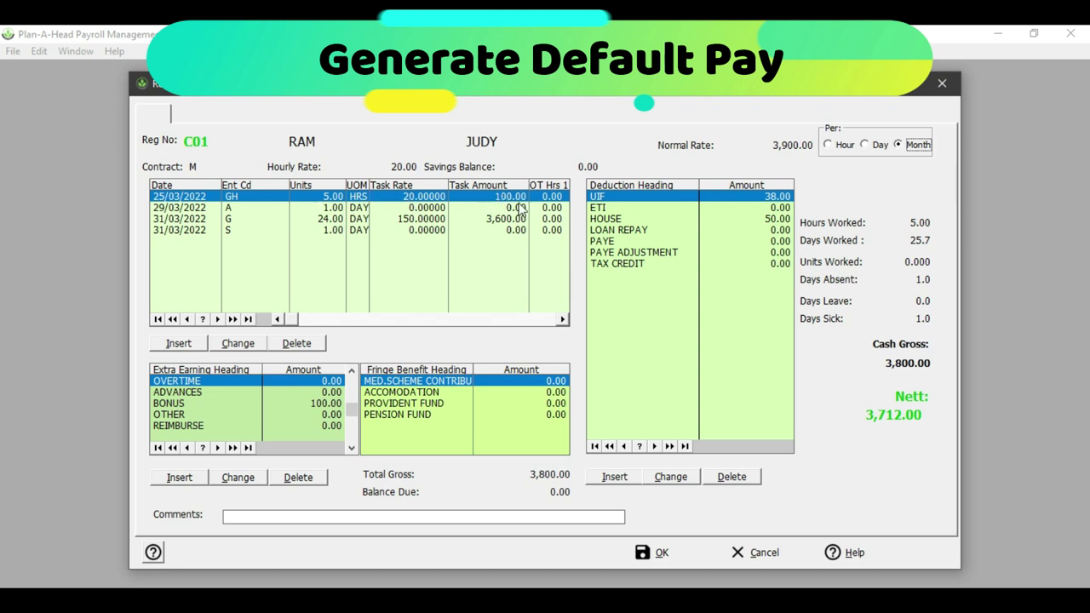
left_click(258, 211)
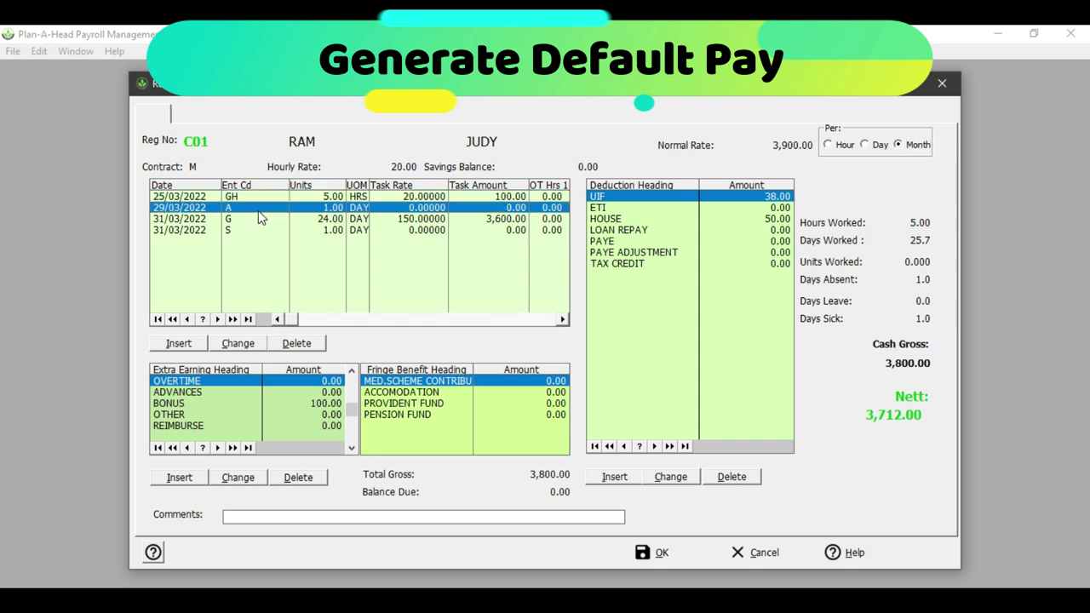
left_click(244, 221)
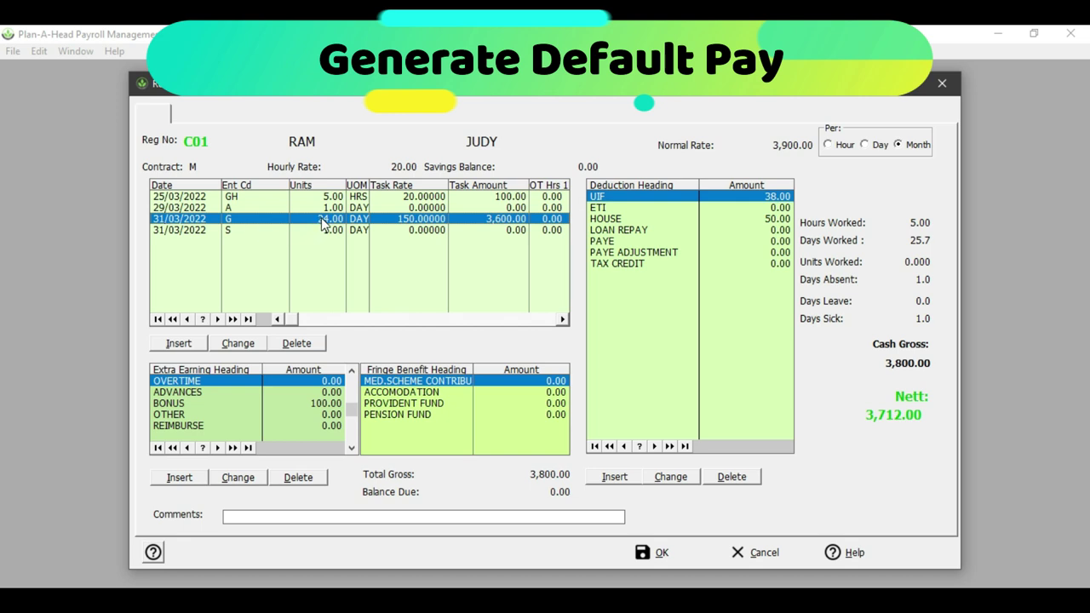
left_click(228, 235)
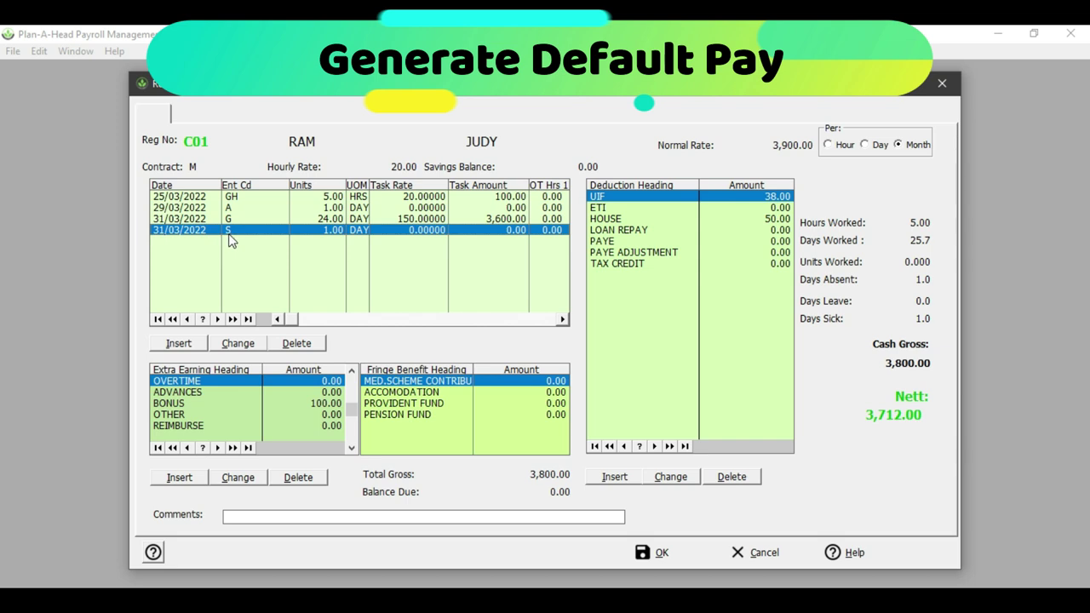
left_click(334, 405)
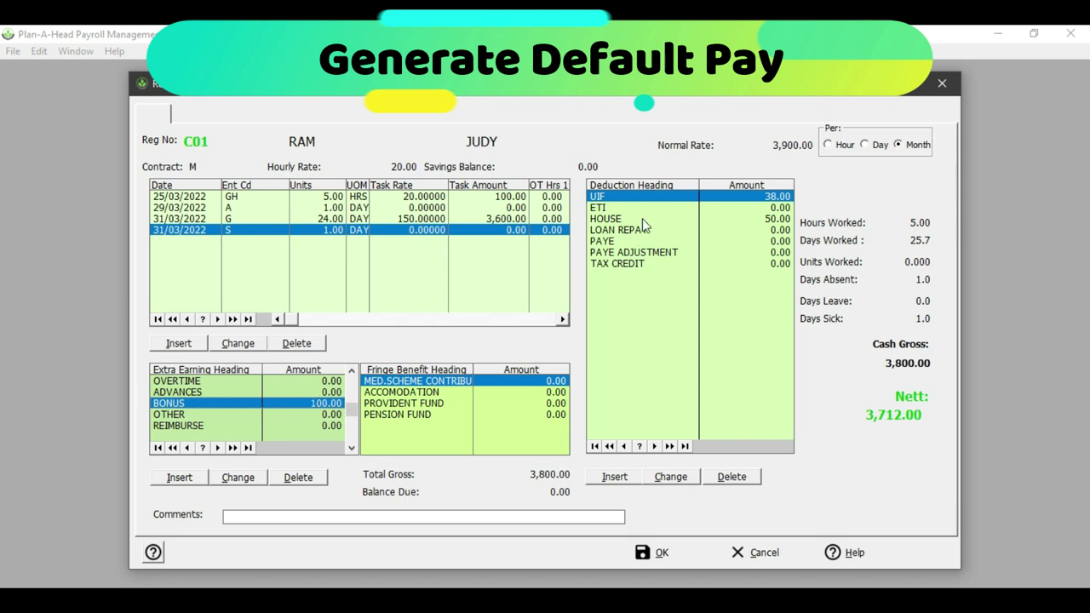
left_click(756, 220)
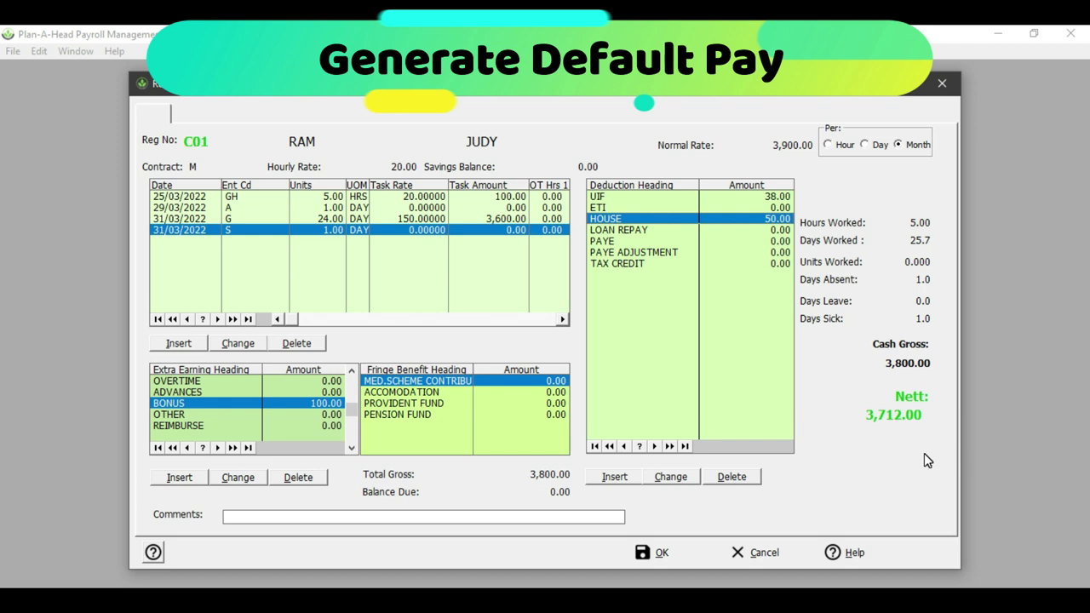
left_click(678, 555)
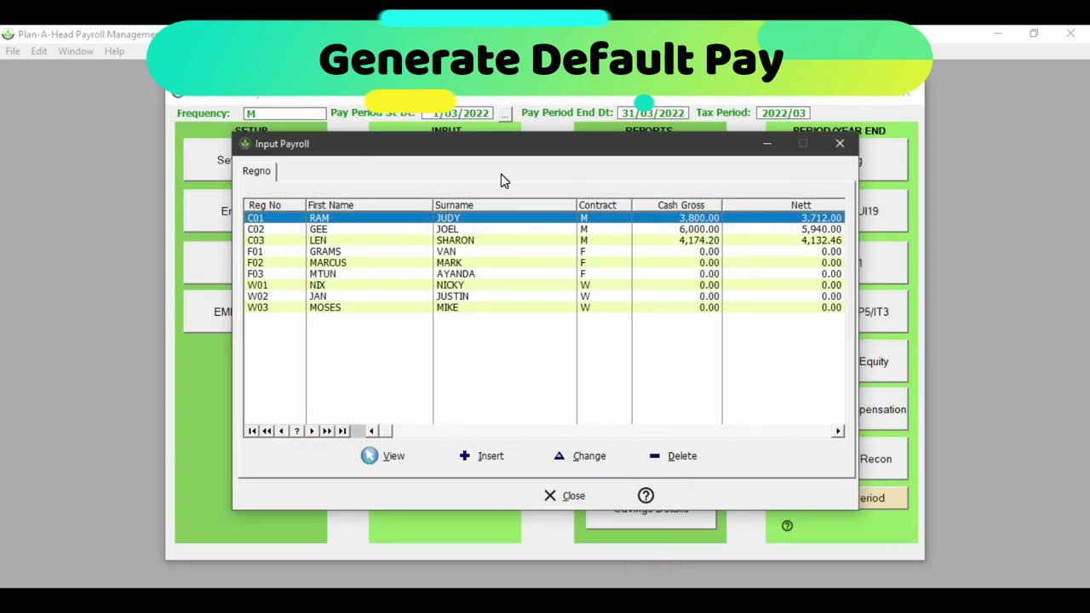
left_click(569, 497)
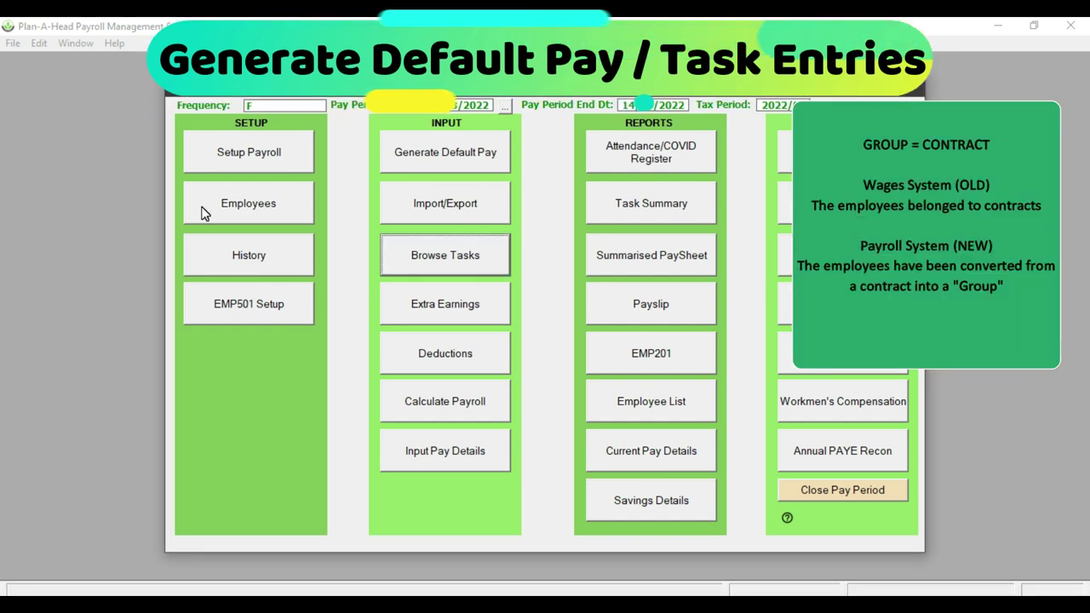
Check which group each employee belongs to in the current employees list, going down to the fortnightly employees
left_click(202, 213)
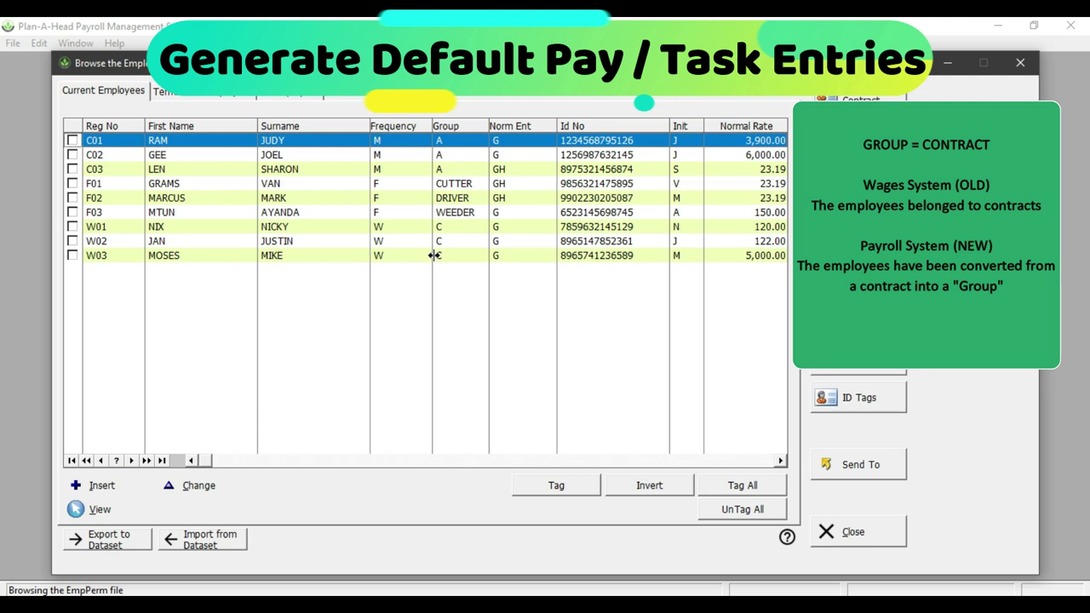
key("Down")
key("Down")
key("Down")
key("Down")
key("Down")
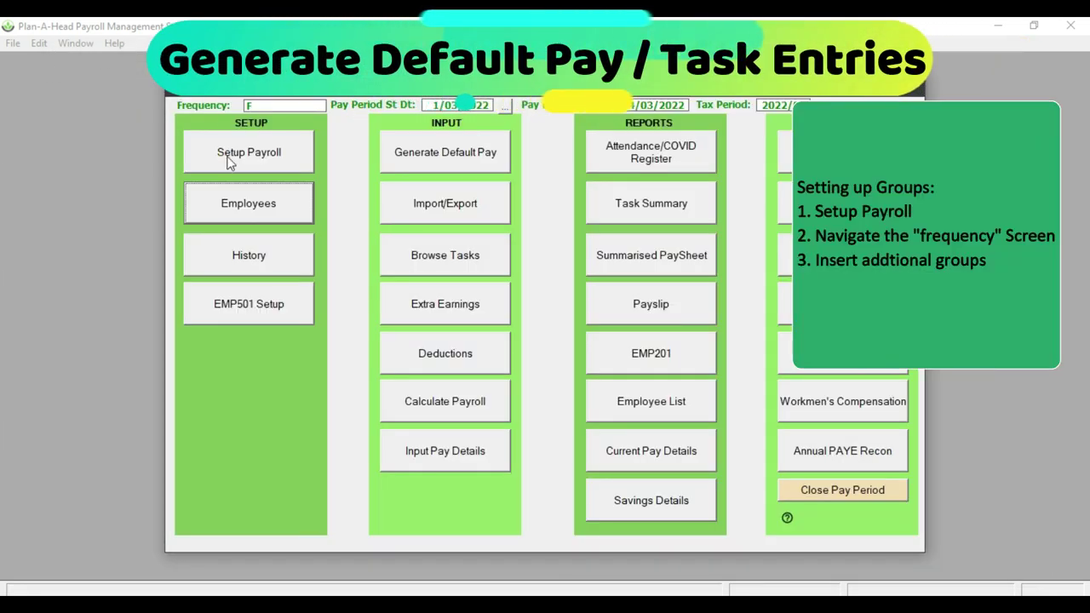
Go through the payroll setup to the frequency settings, and examine the WEEDER, DRIVER and CUTTER groups before leaving the setup
left_click(228, 160)
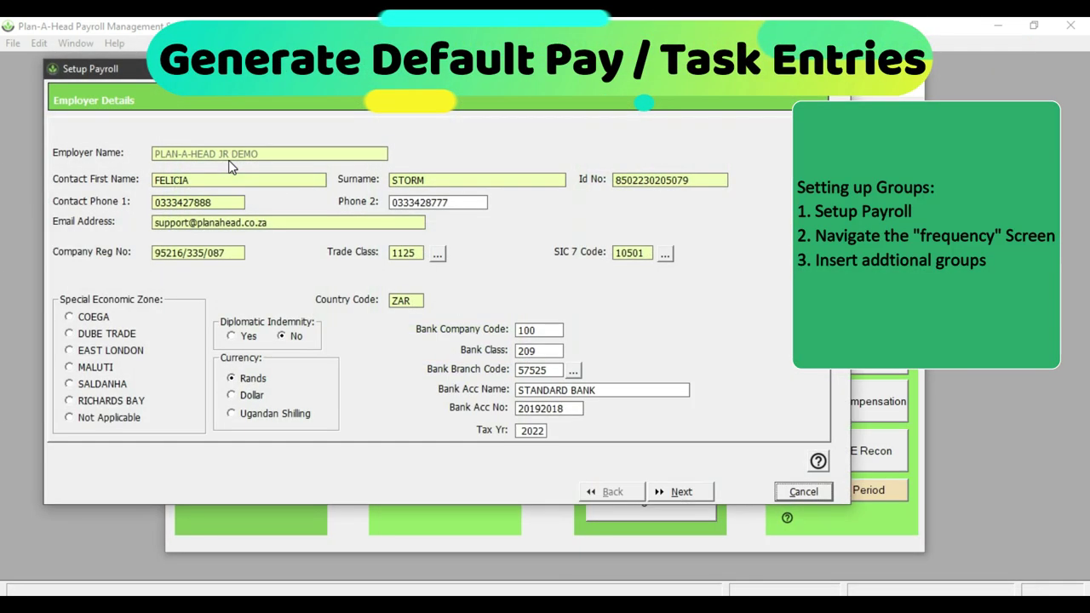
left_click(679, 492)
left_click(677, 493)
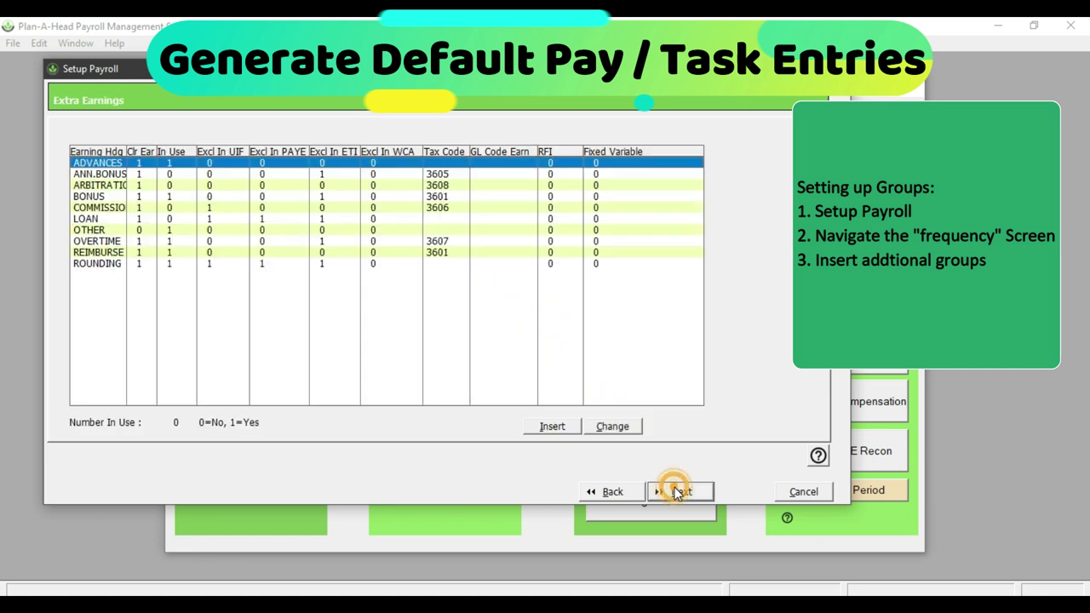
left_click(679, 491)
left_click(679, 491)
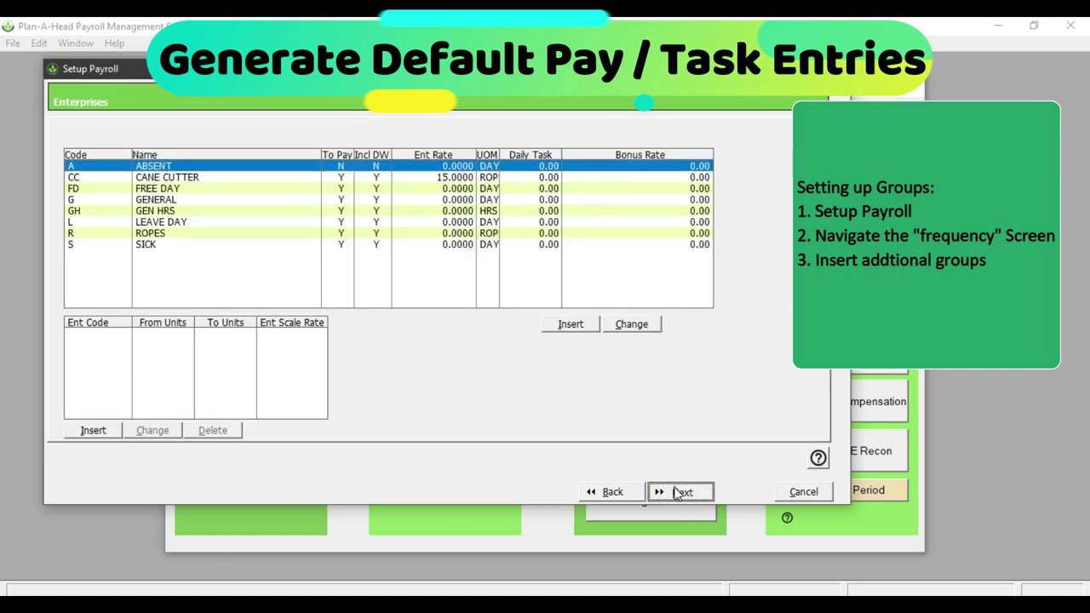
left_click(679, 492)
left_click(679, 491)
left_click(678, 493)
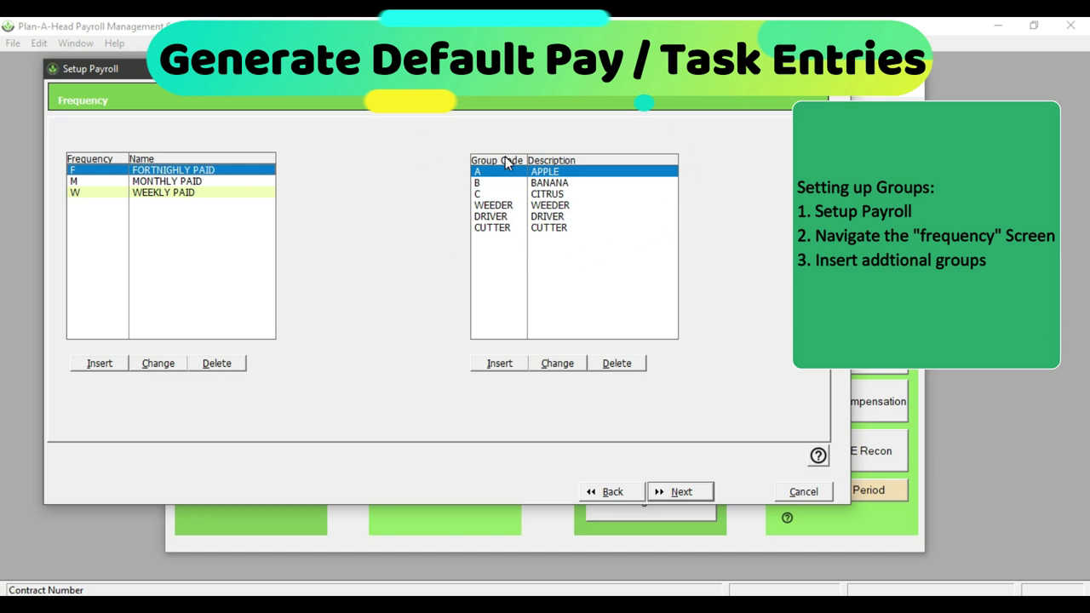
left_click(494, 206)
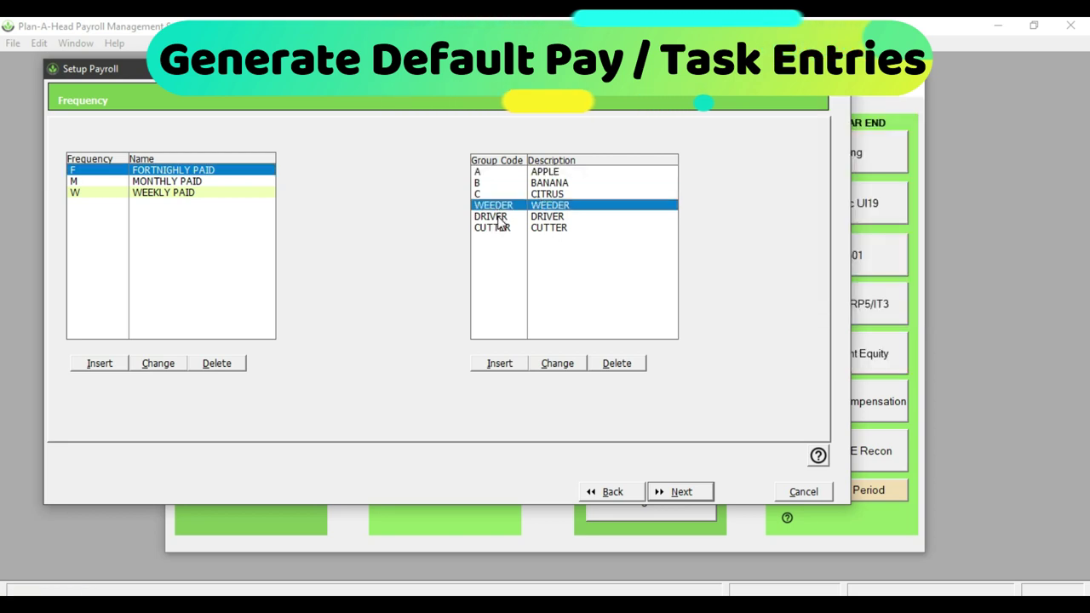
left_click(498, 217)
left_click(498, 228)
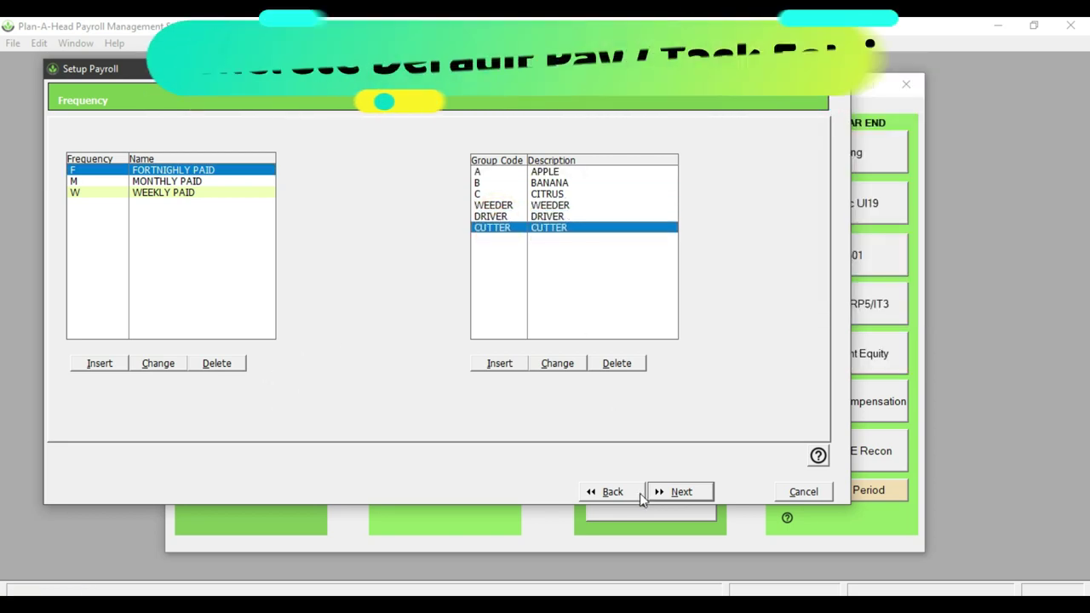
left_click(690, 492)
left_click(692, 492)
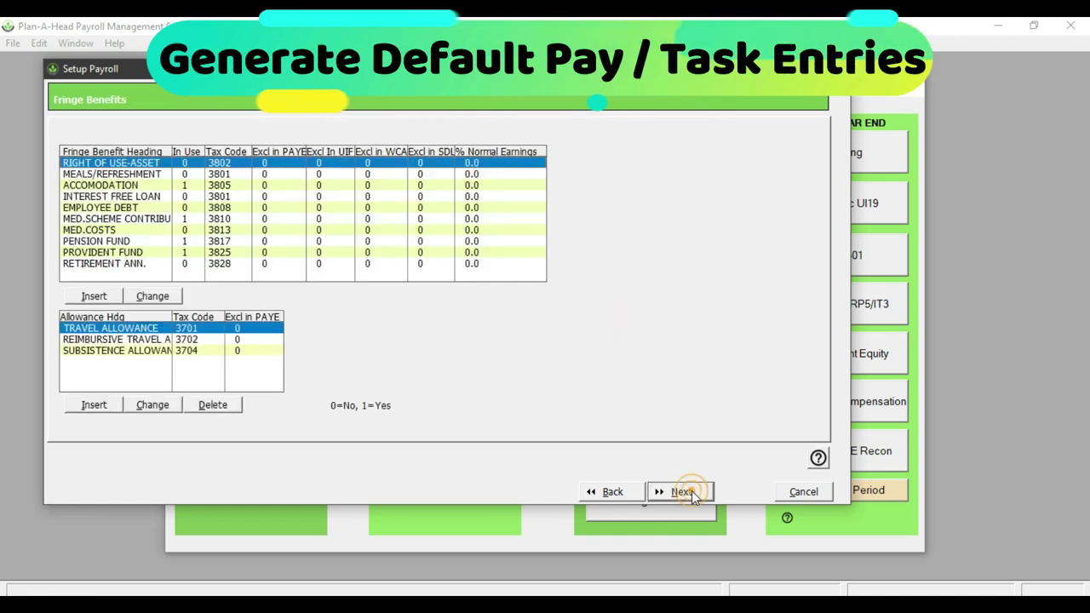
left_click(692, 492)
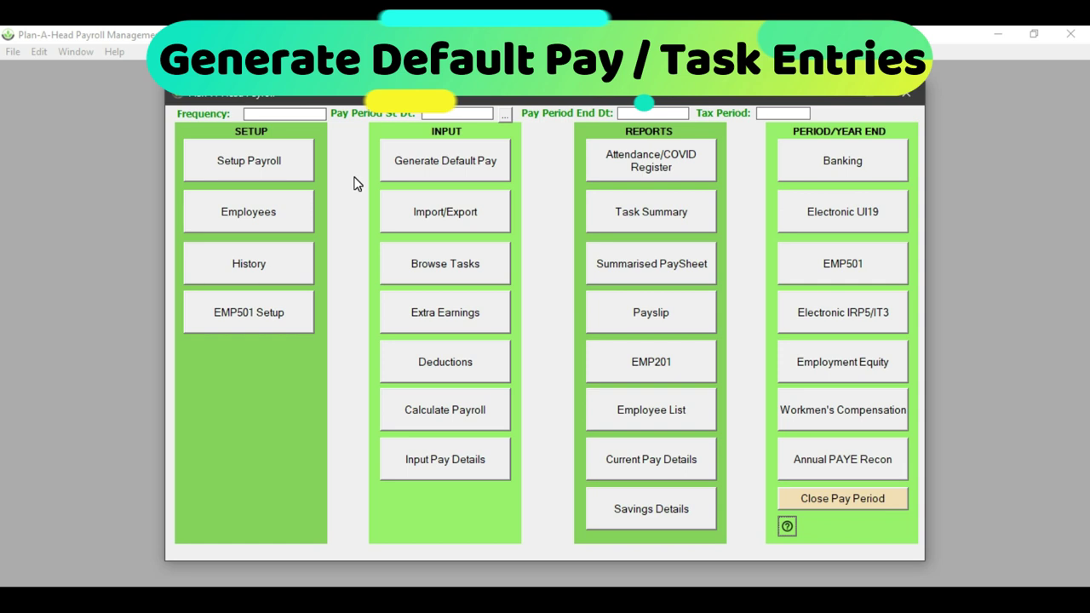
Check the fortnightly employees F01 to F03 and their groups in the current employees list
left_click(269, 218)
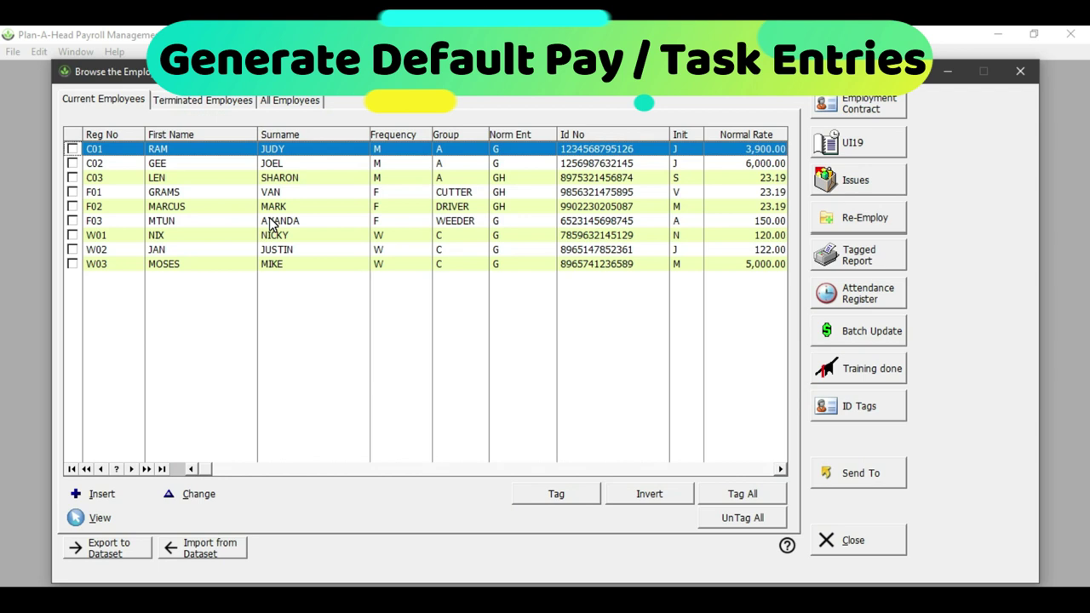
left_click(98, 195)
left_click(98, 222)
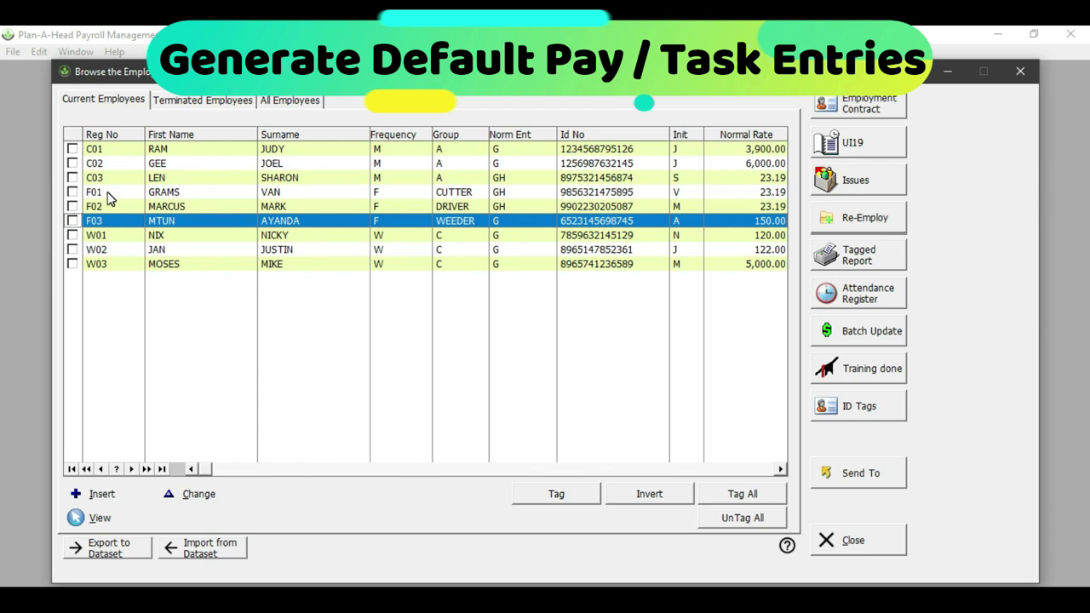
left_click(1022, 75)
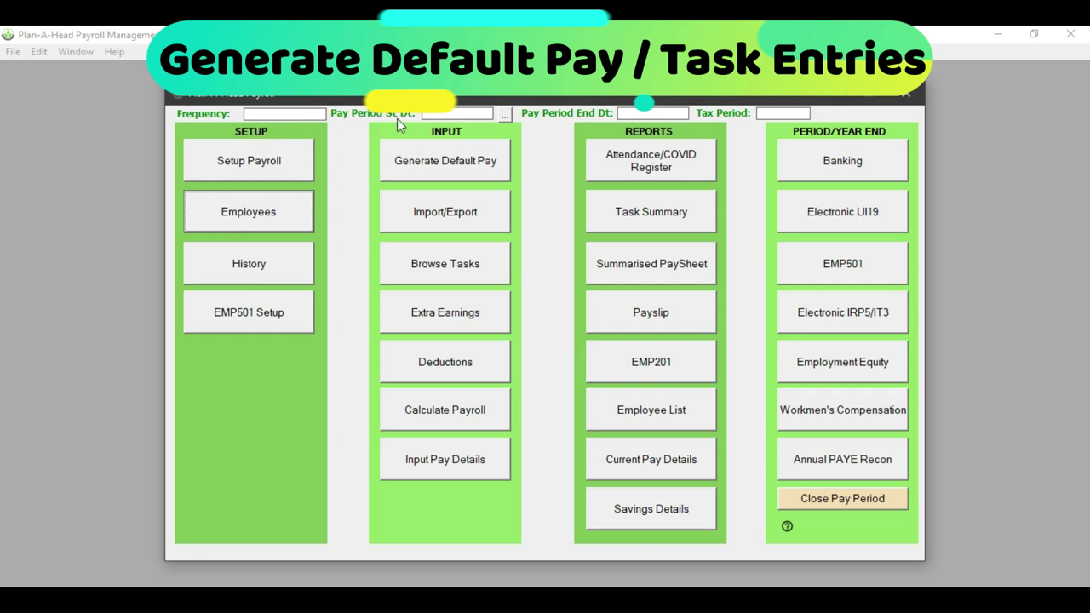
Select the fortnightly pay period 1/03/2022 to 14/03/2022 and generate its default task entries day by day
left_click(506, 116)
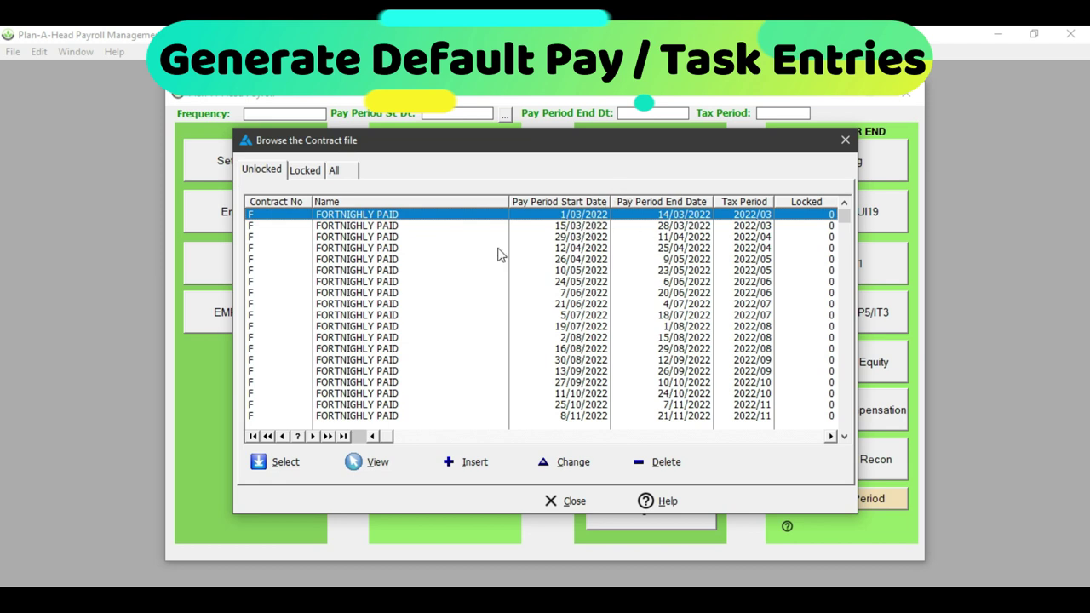
left_click(273, 463)
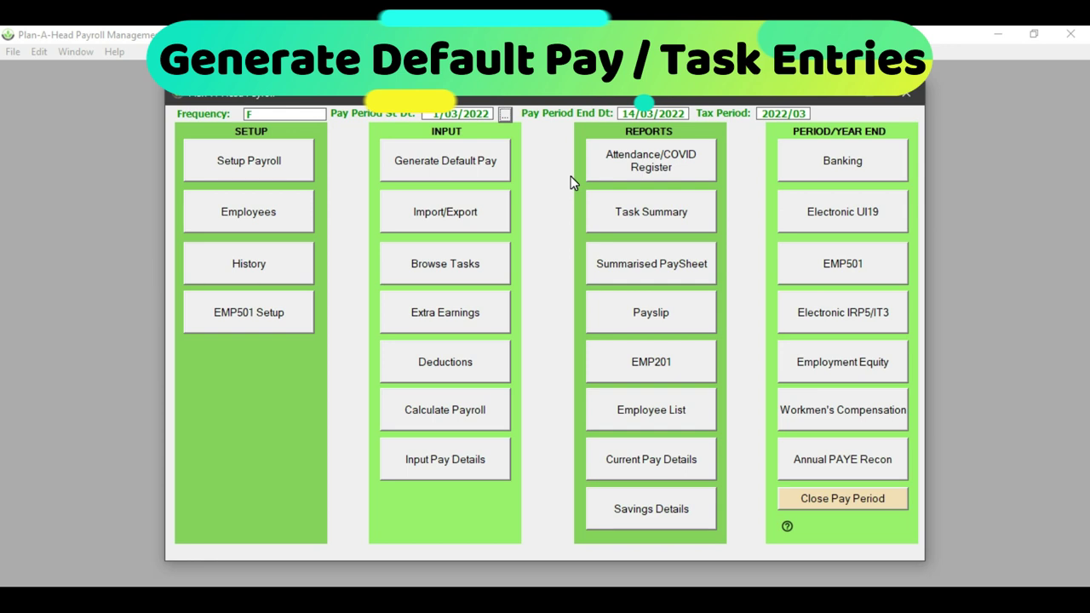
left_click(451, 164)
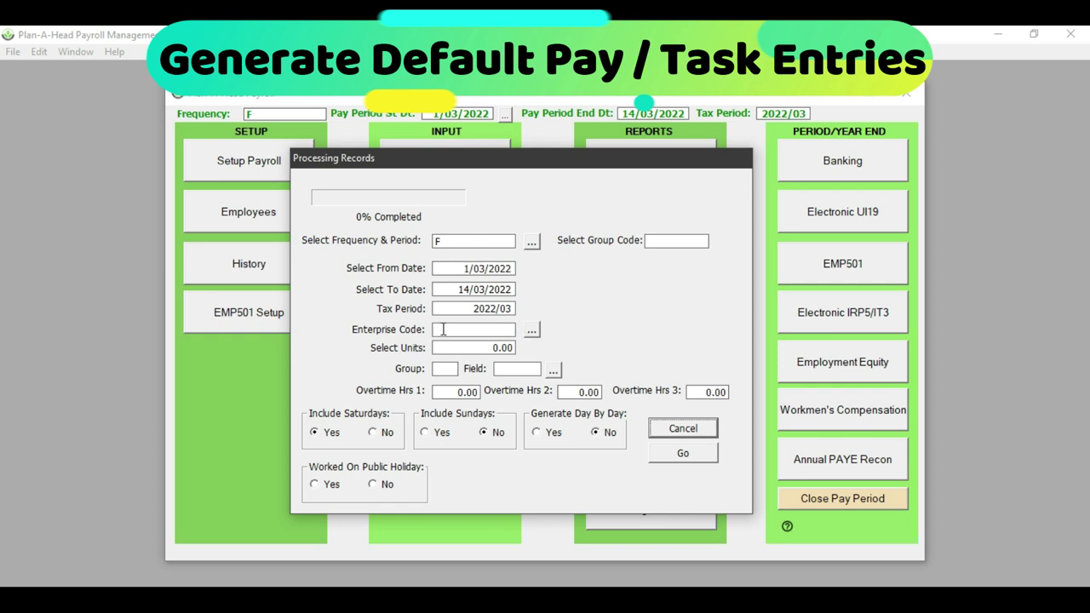
mouse_move(443, 329)
mouse_move(458, 346)
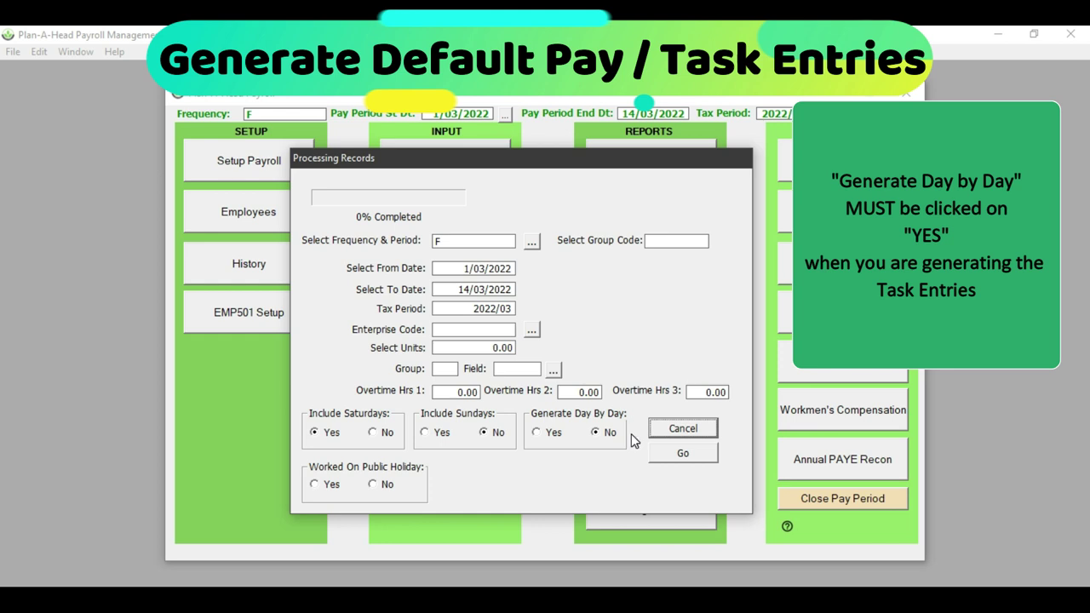
left_click(539, 433)
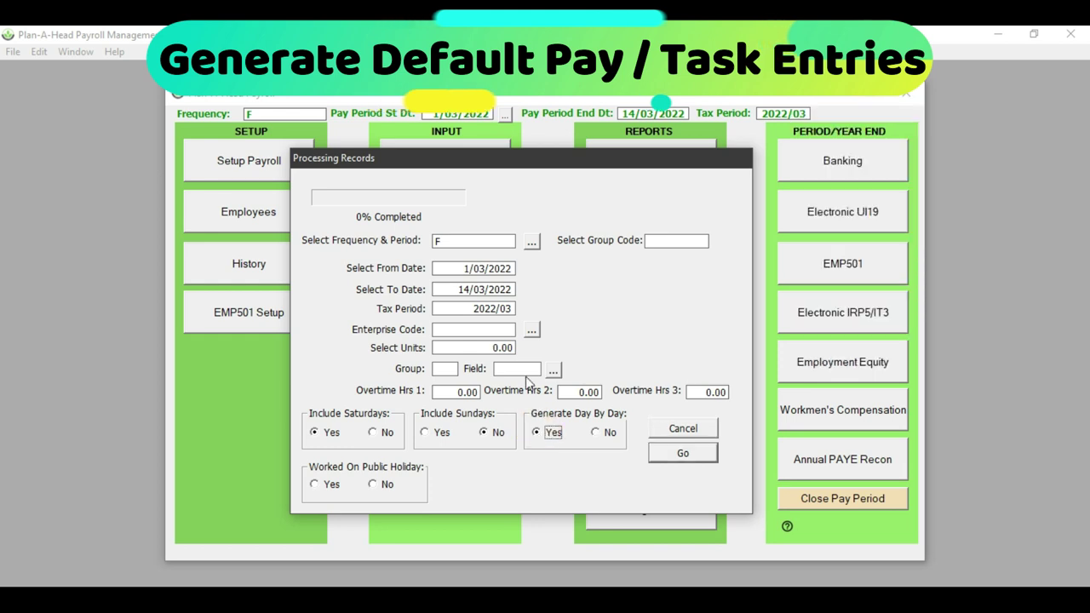
left_click(683, 454)
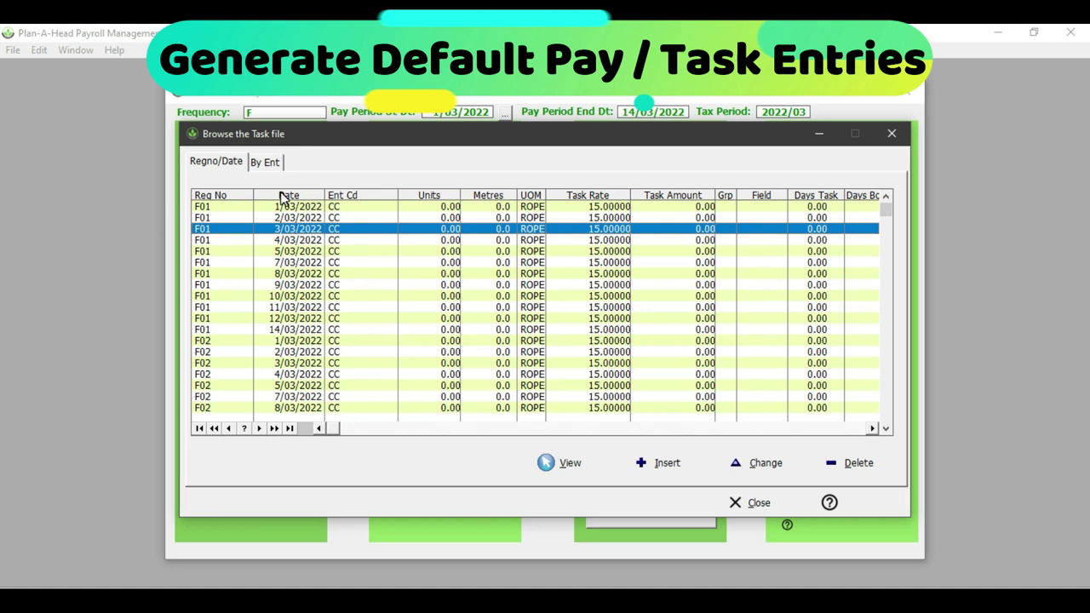
Check F01's generated task dates and set the units for 1/03/2022 to 2
left_click(281, 217)
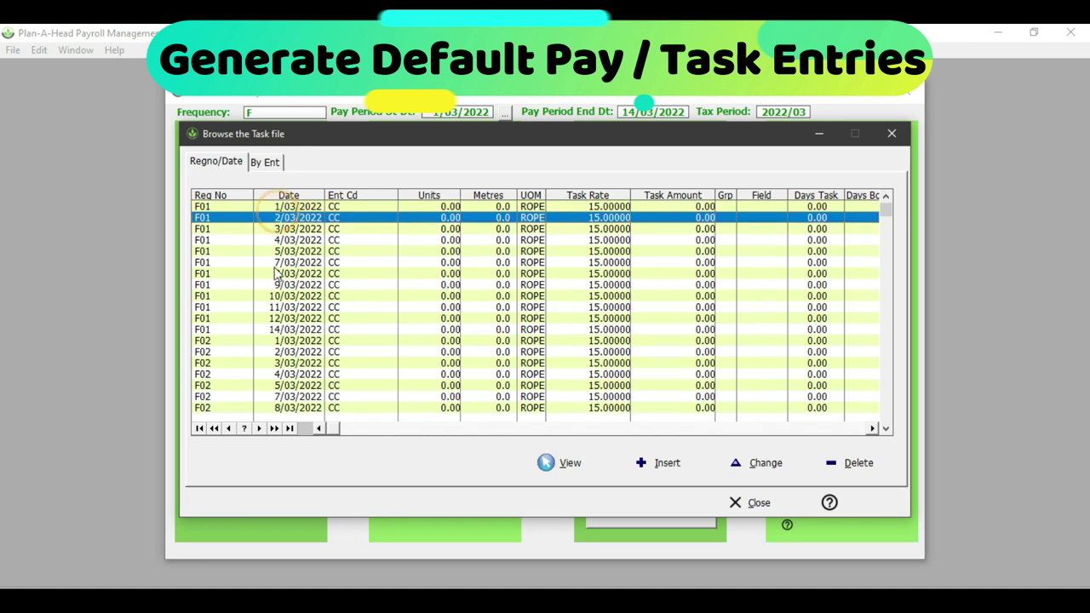
left_click(278, 330)
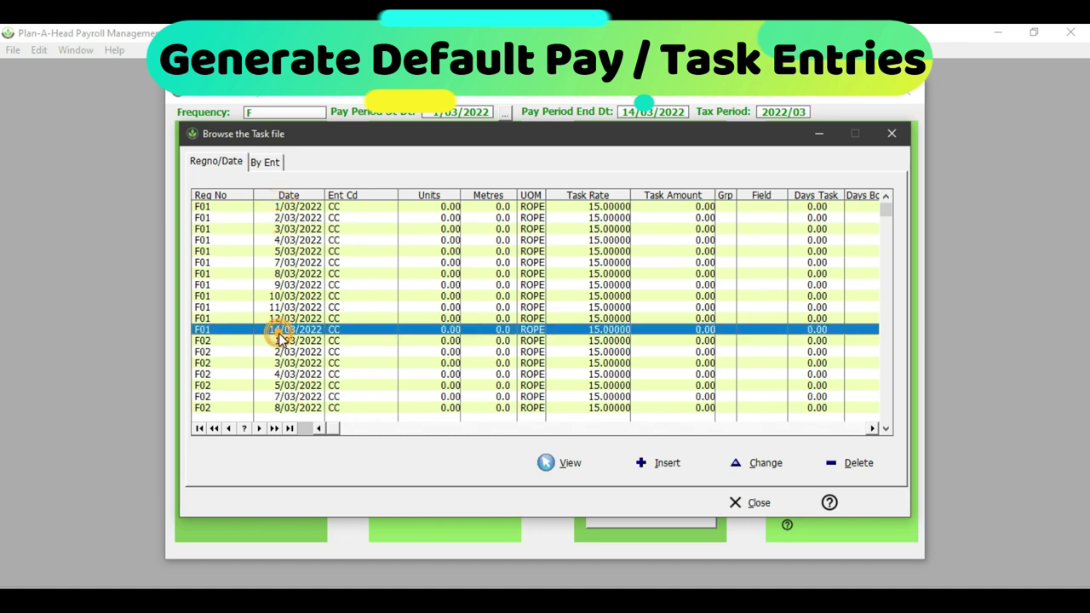
left_click(434, 209)
left_click(433, 211)
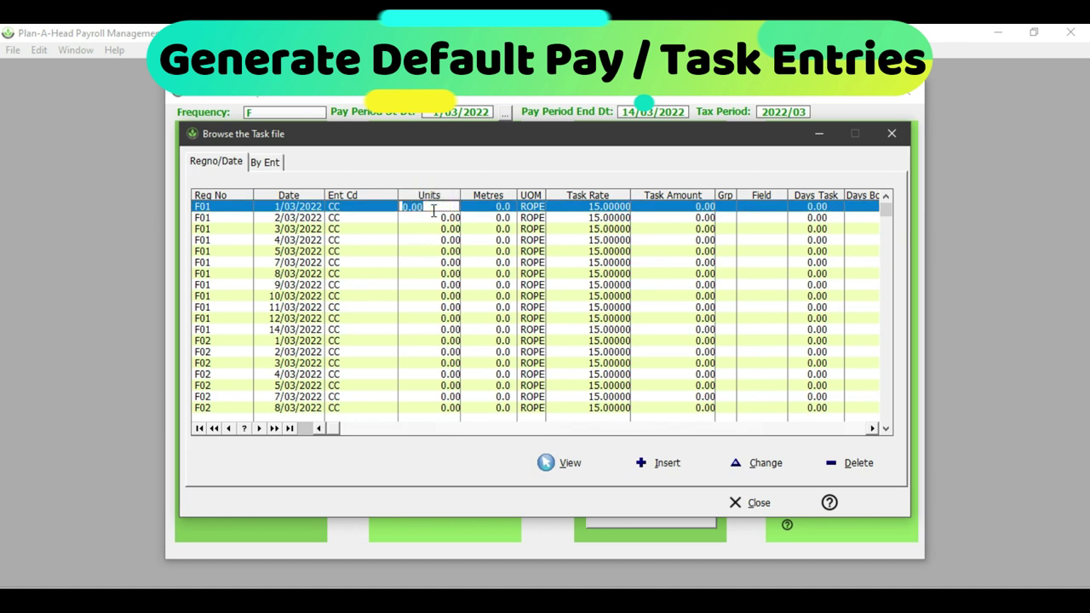
type("2")
key("Return")
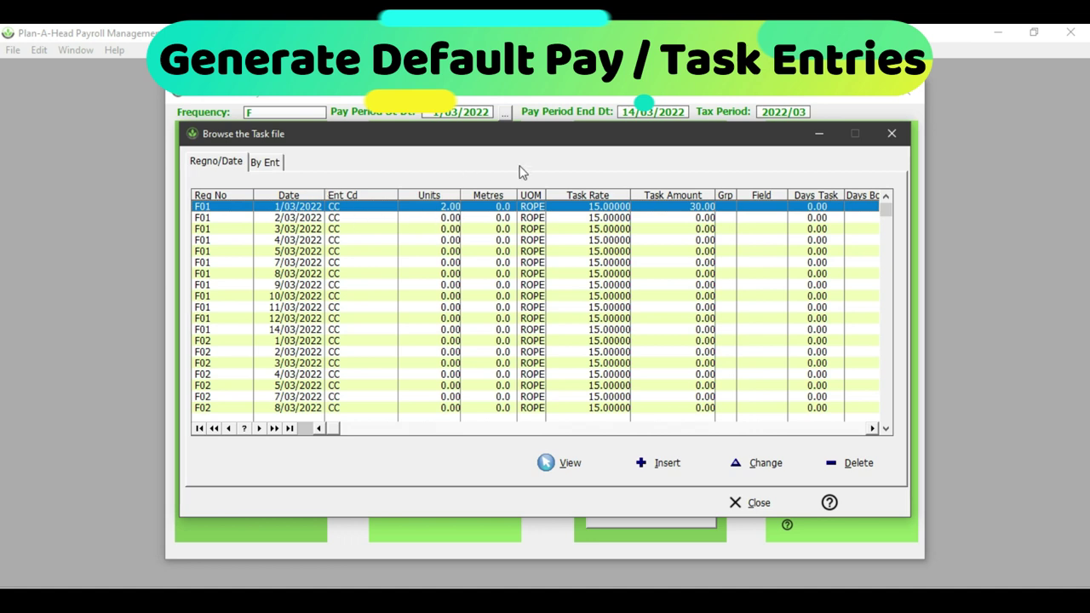
Change F01's task on 2/03/2022 to the ROPES code R and set its units to 3
left_click(369, 220)
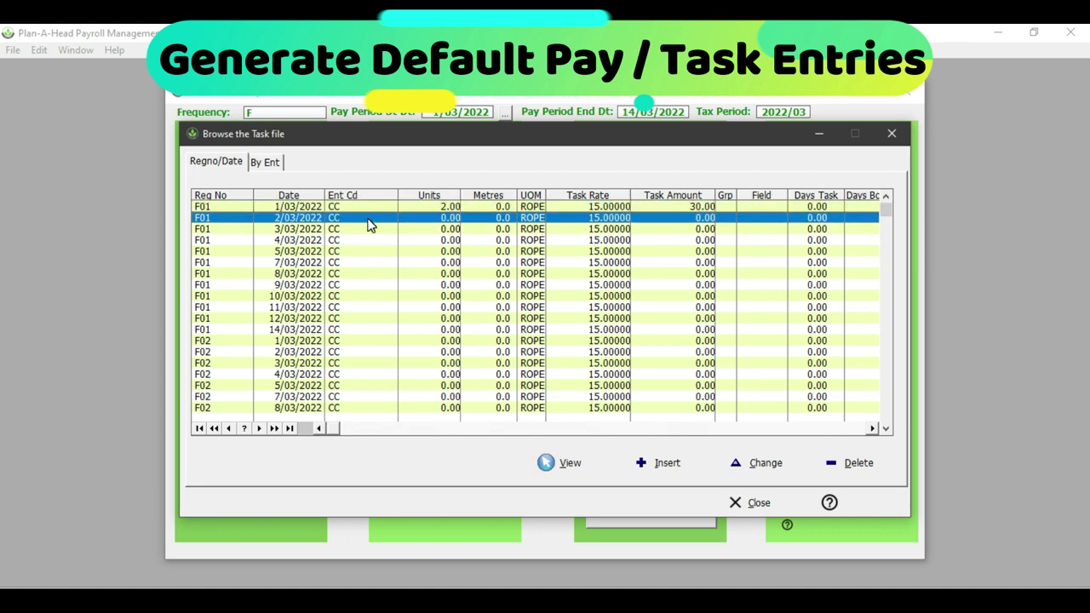
left_click(369, 219)
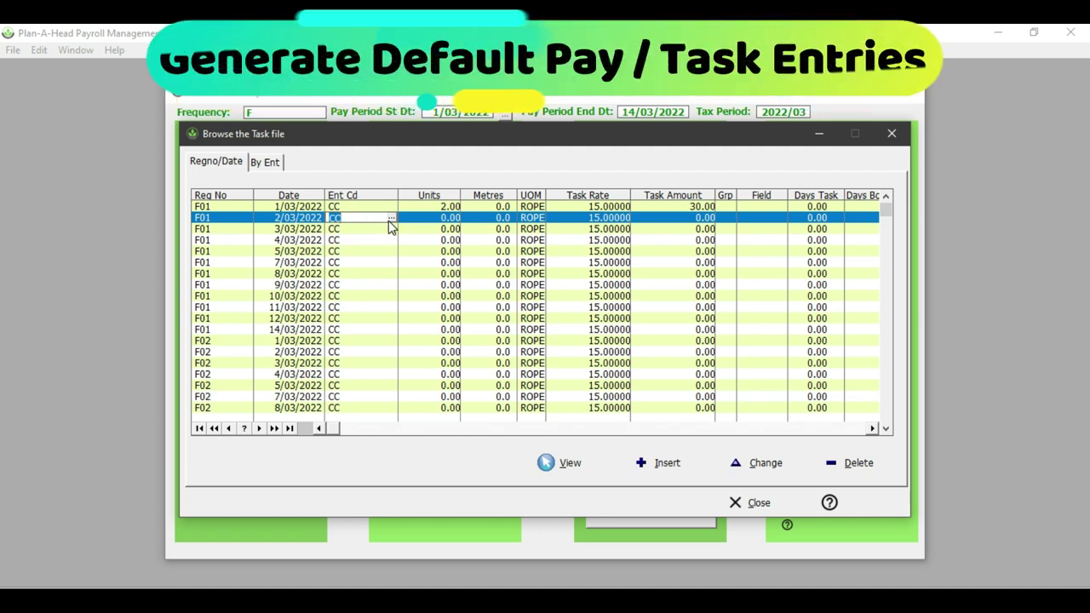
left_click(389, 219)
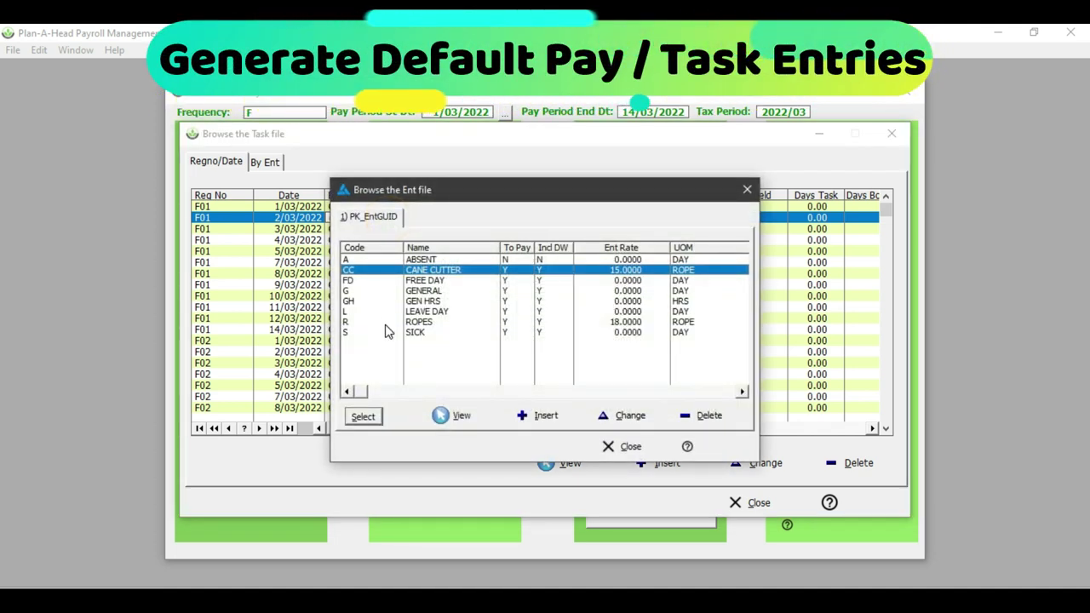
left_click(399, 325)
left_click(364, 417)
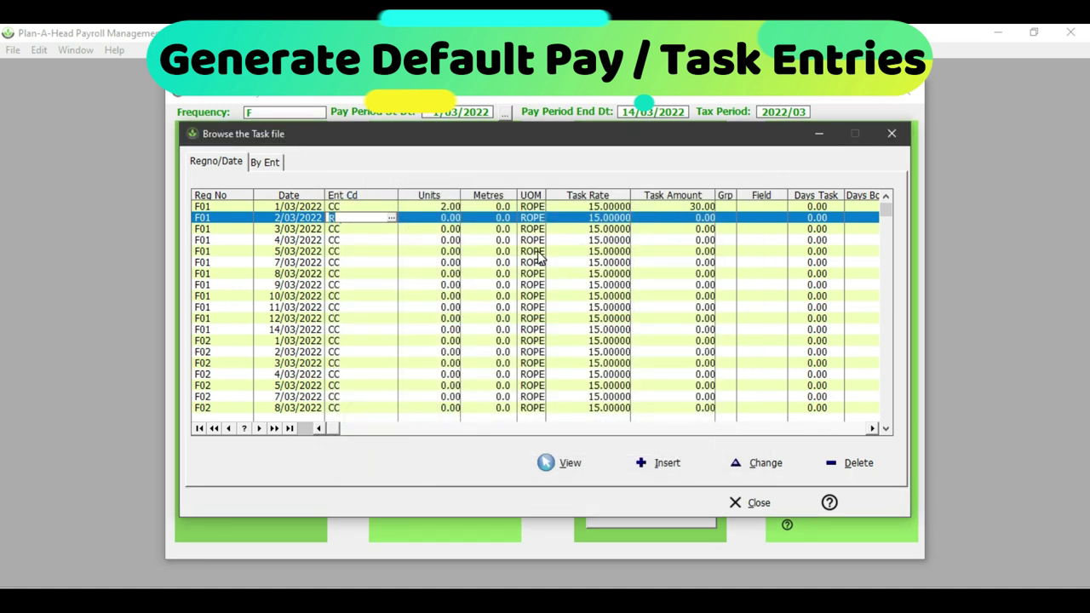
key("Tab")
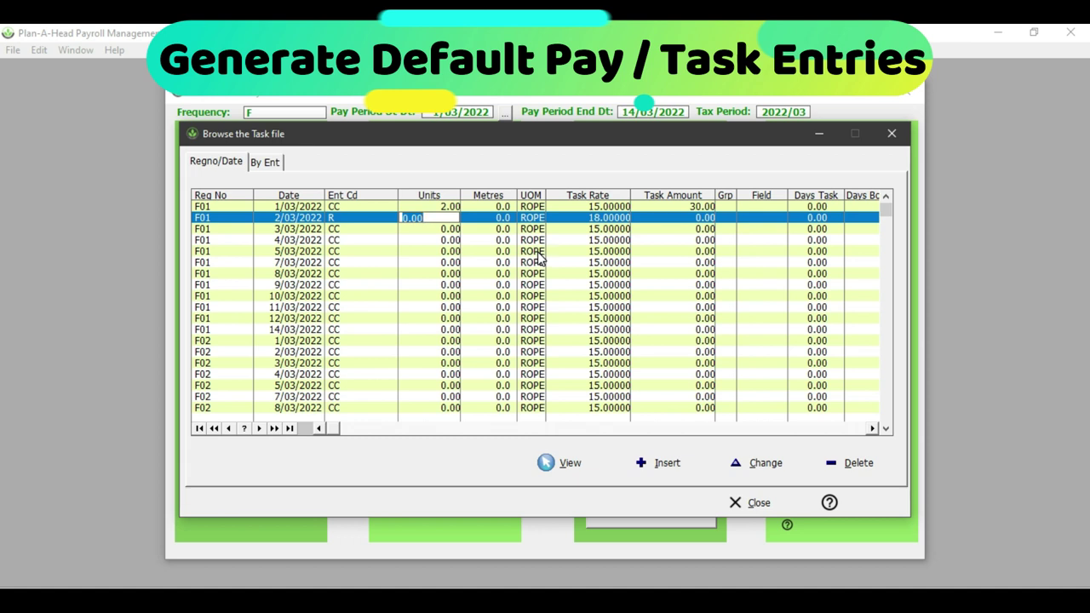
type("3")
key("Return")
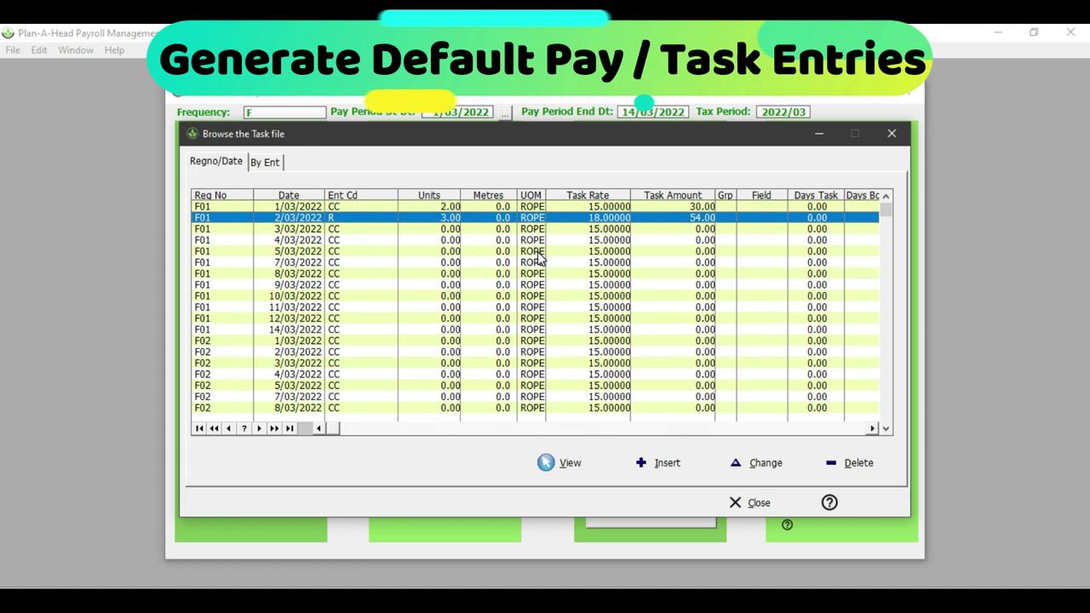
Change F01's enterprise code to R for 3/03, 4/03, 5/03 and 7/03/2022
left_click(344, 230)
left_click(344, 228)
type("R")
key("Return")
type("R")
key("Return")
type("R")
key("Return")
type("R")
key("Return")
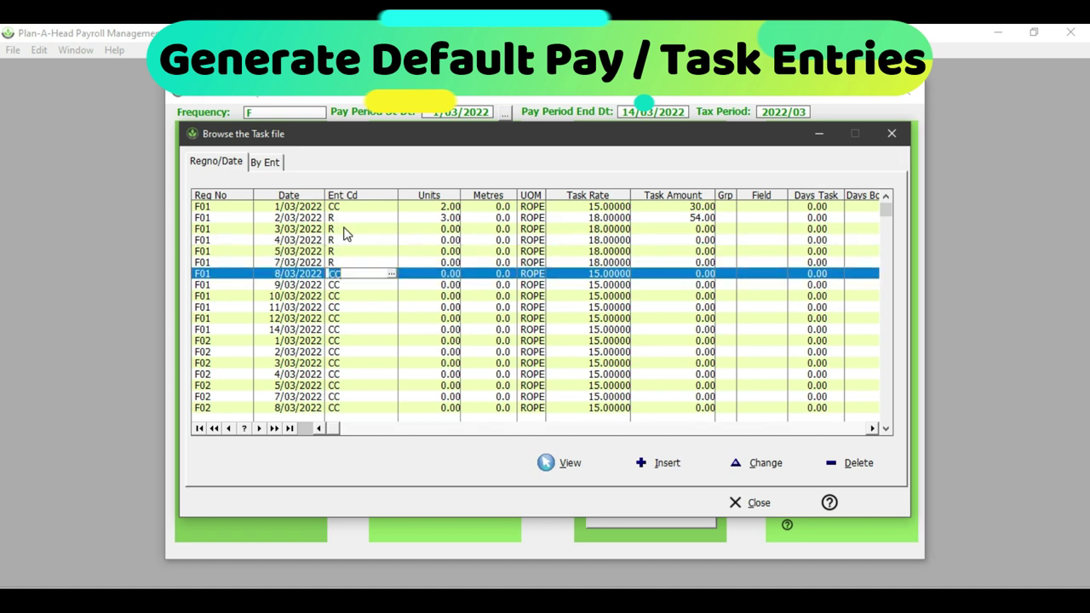
Enter F01's units as 1 for 3/03, 2 for 4/03, 2 for 5/03 and 3 for 7/03/2022
left_click(450, 228)
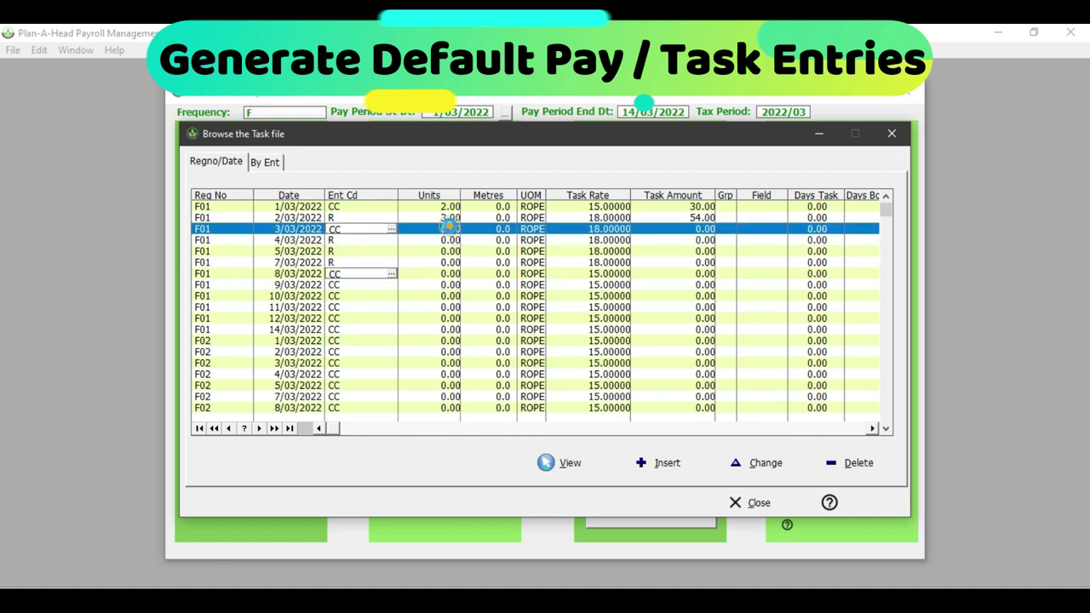
left_click(450, 226)
type("1")
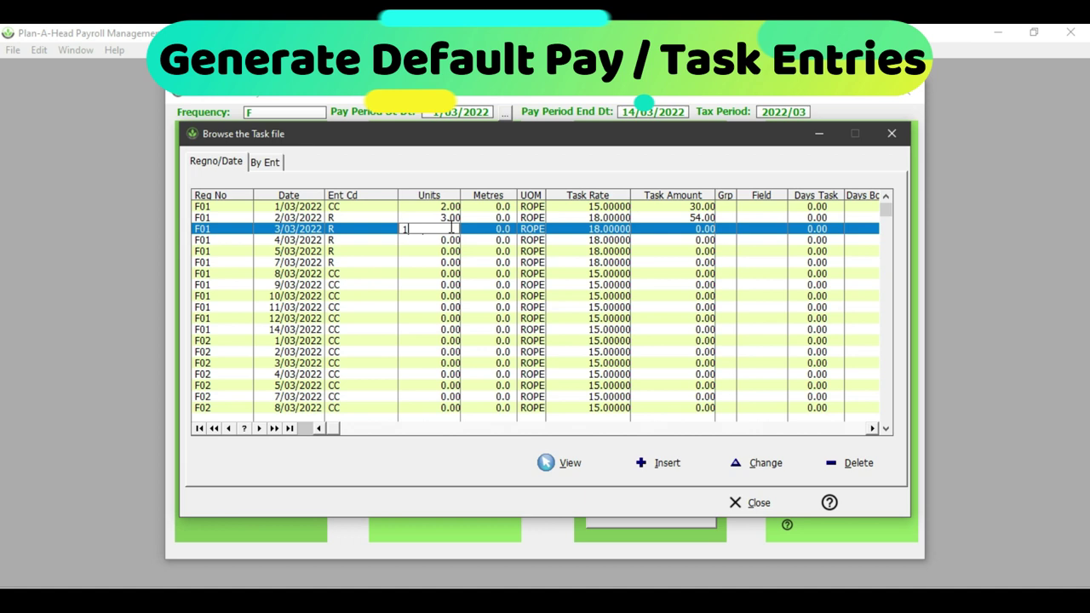
key("Down")
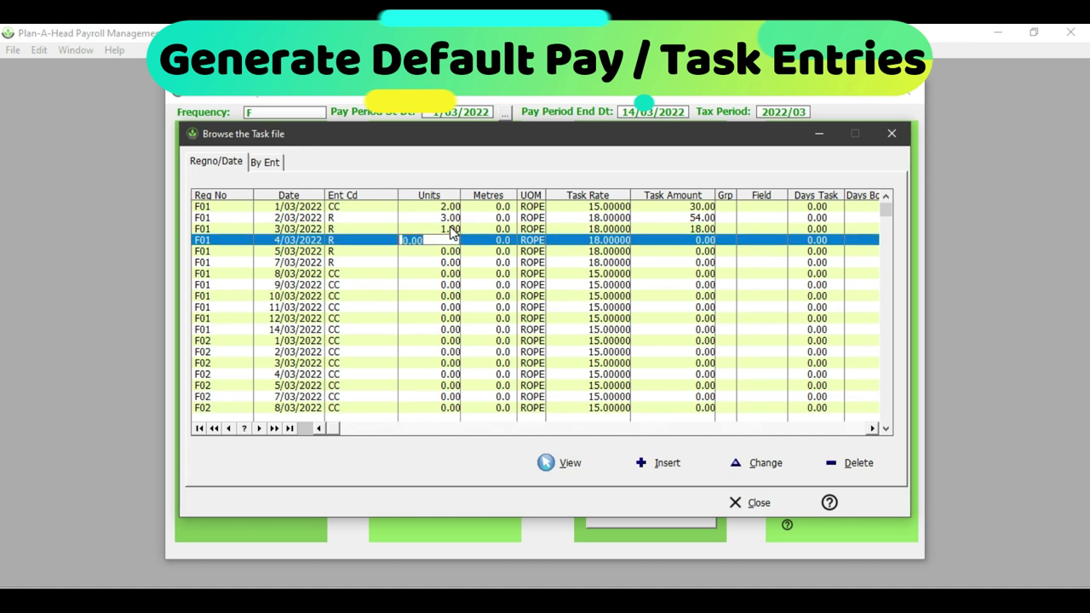
type("2")
key("Down")
type("2")
key("Down")
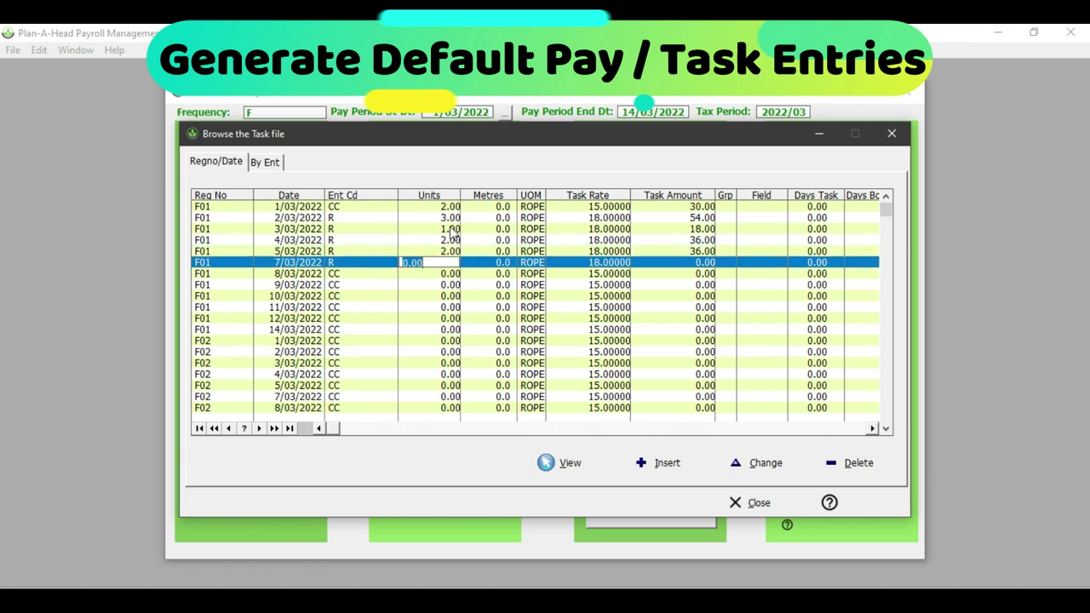
type("3")
key("Down")
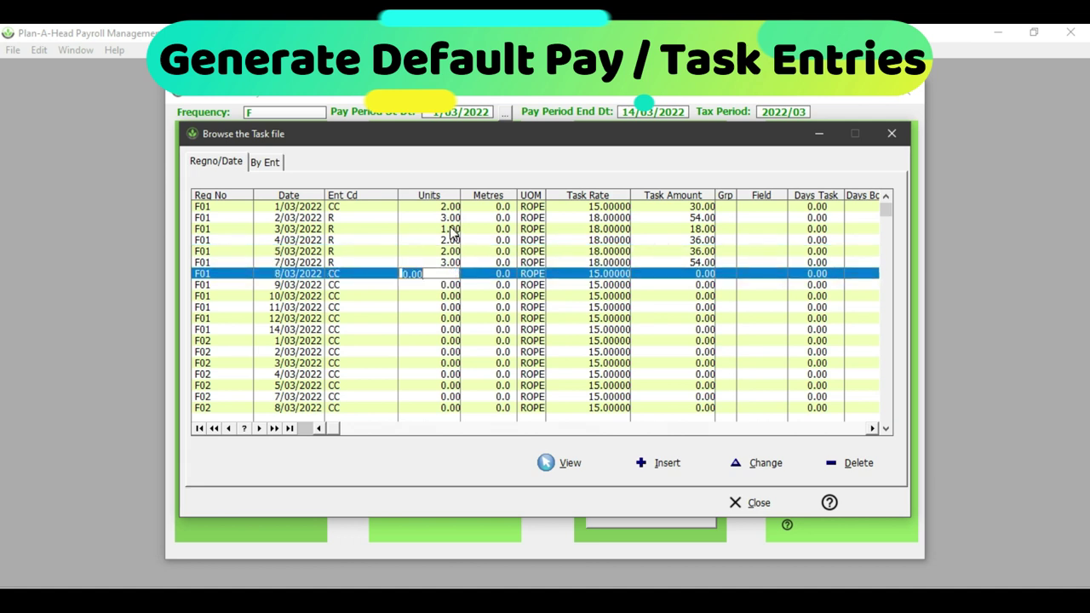
Set F01's units to 2 for each cane cutter task entry from 8/03/2022 to 14/03/2022
left_click(407, 294)
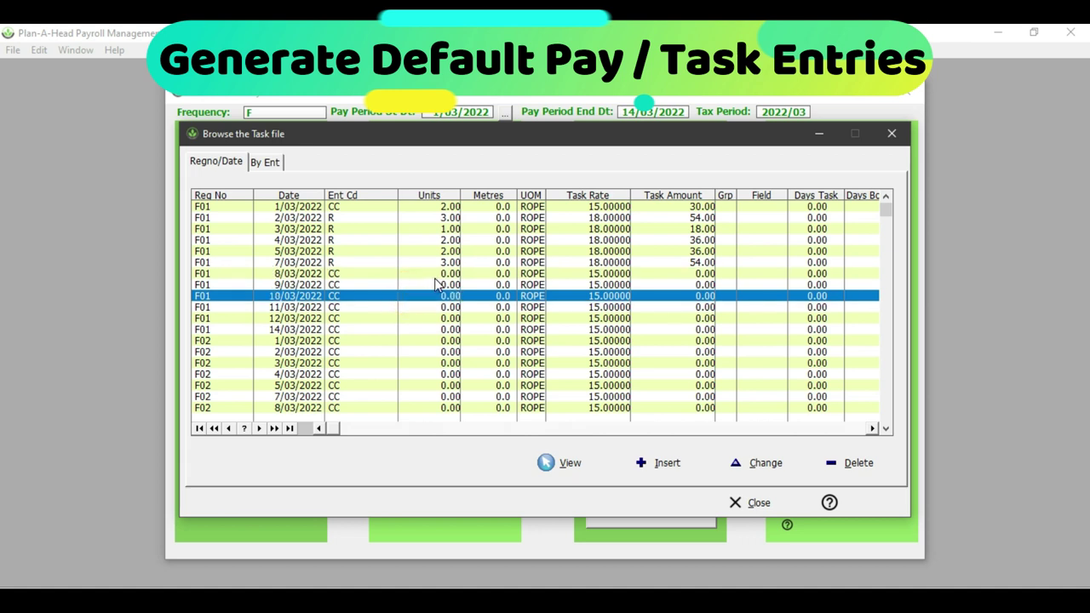
double_click(435, 279)
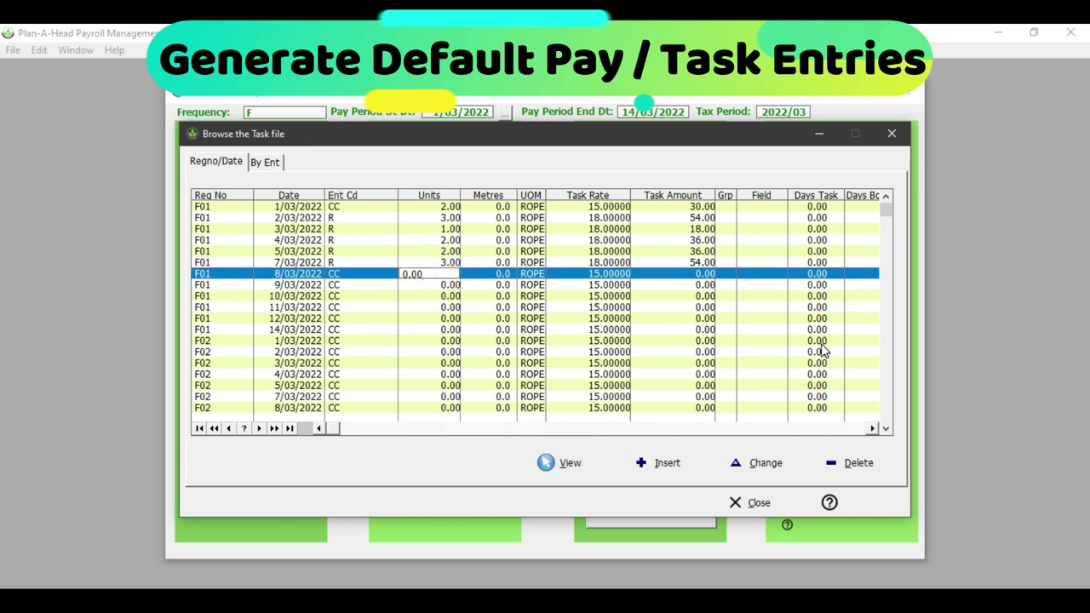
key("BackSpace")
key("BackSpace")
key("BackSpace")
key("BackSpace")
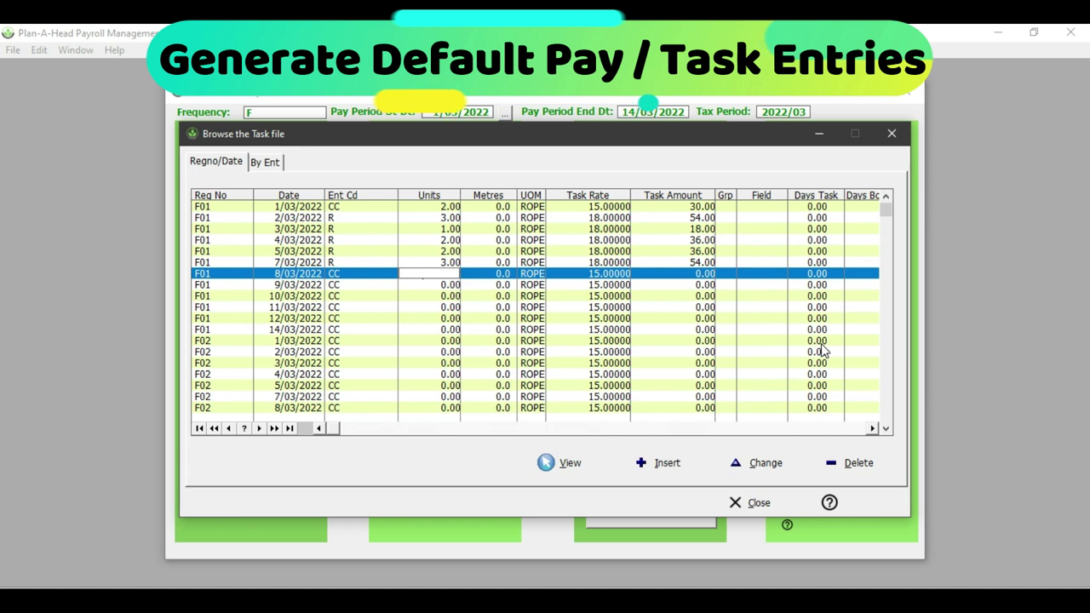
type("2")
key("Return")
type("2")
key("Return")
type("2")
key("Return")
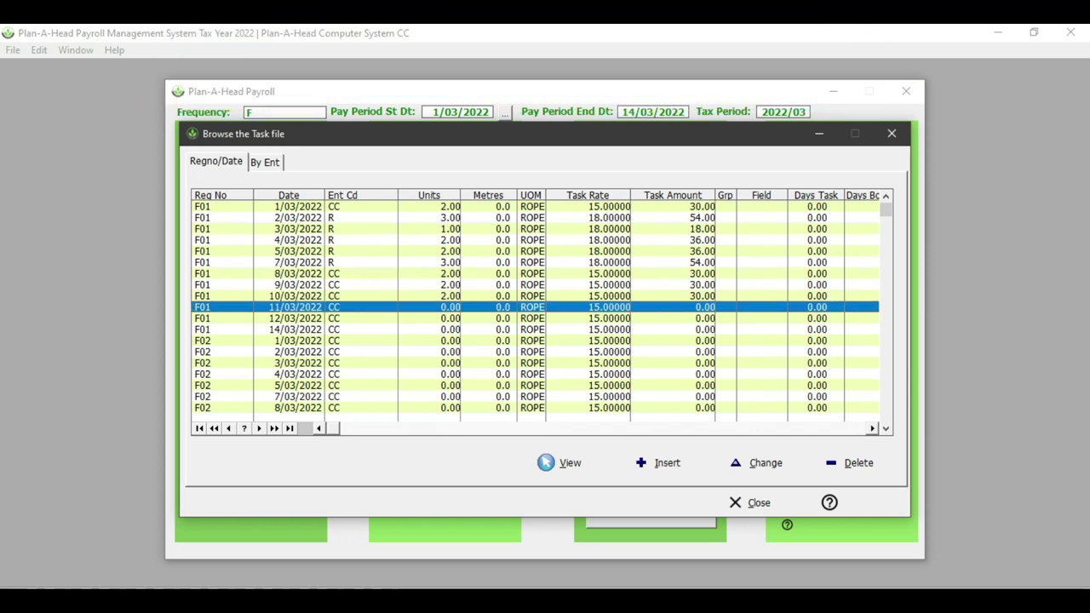
type("2")
key("Return")
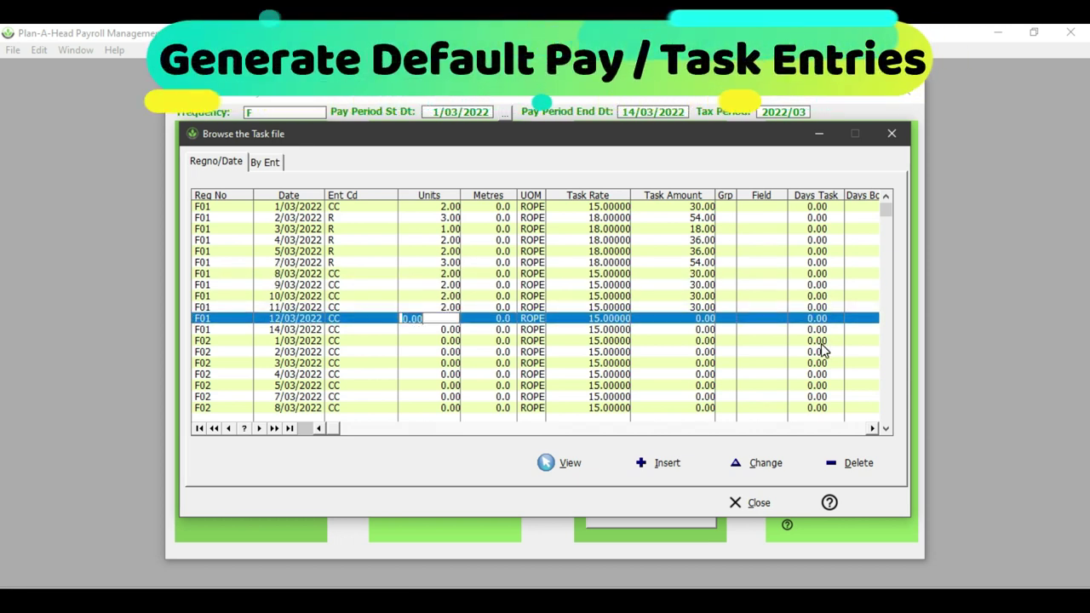
type("2")
key("Return")
type("2")
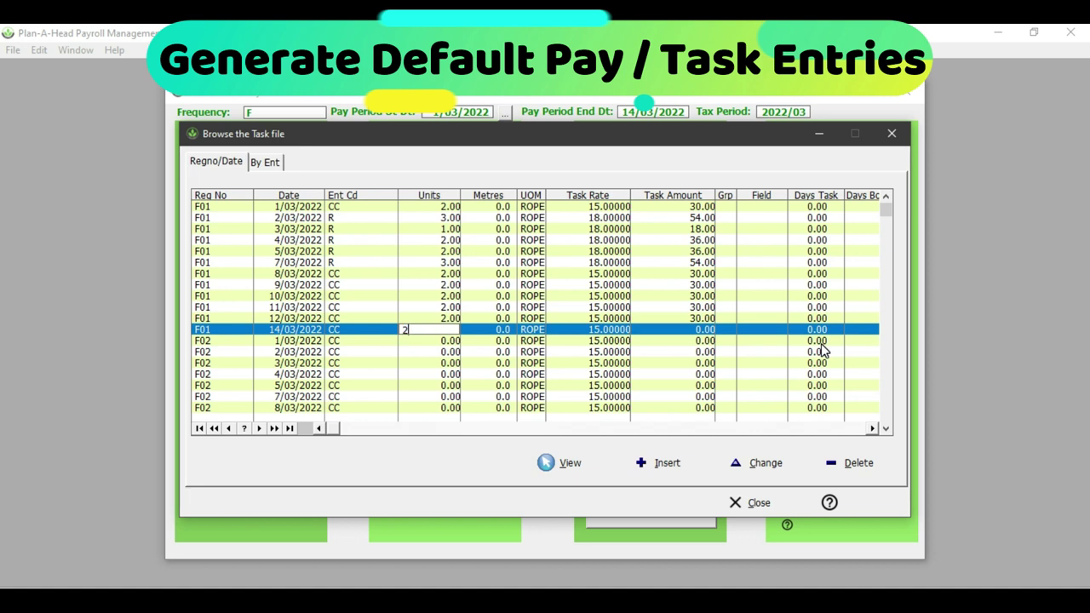
key("Return")
left_click(821, 346)
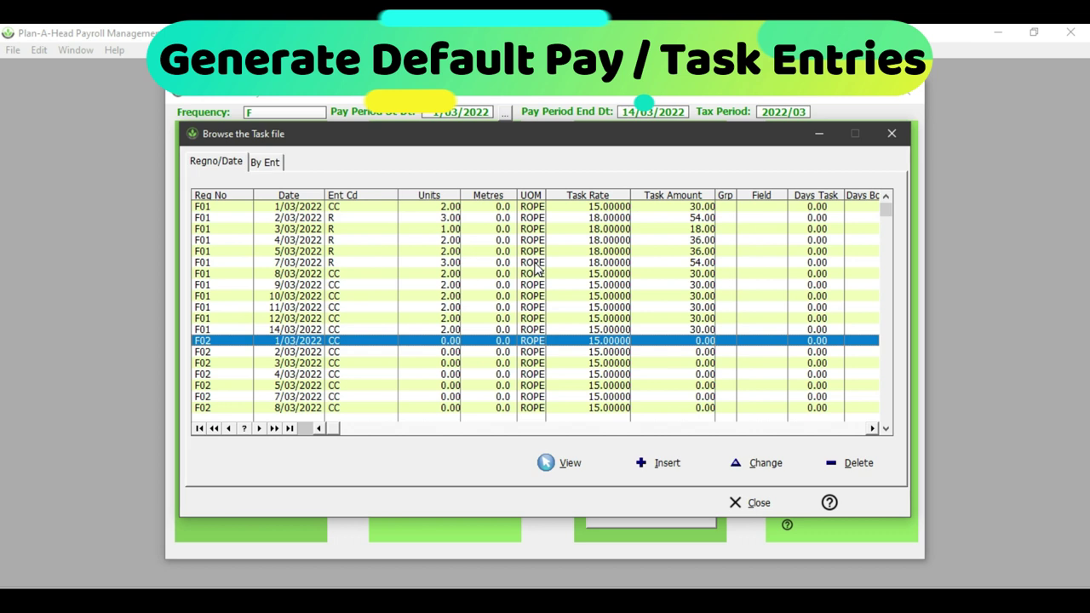
Calculate the payroll for the fortnightly period and open the input pay details
left_click(757, 504)
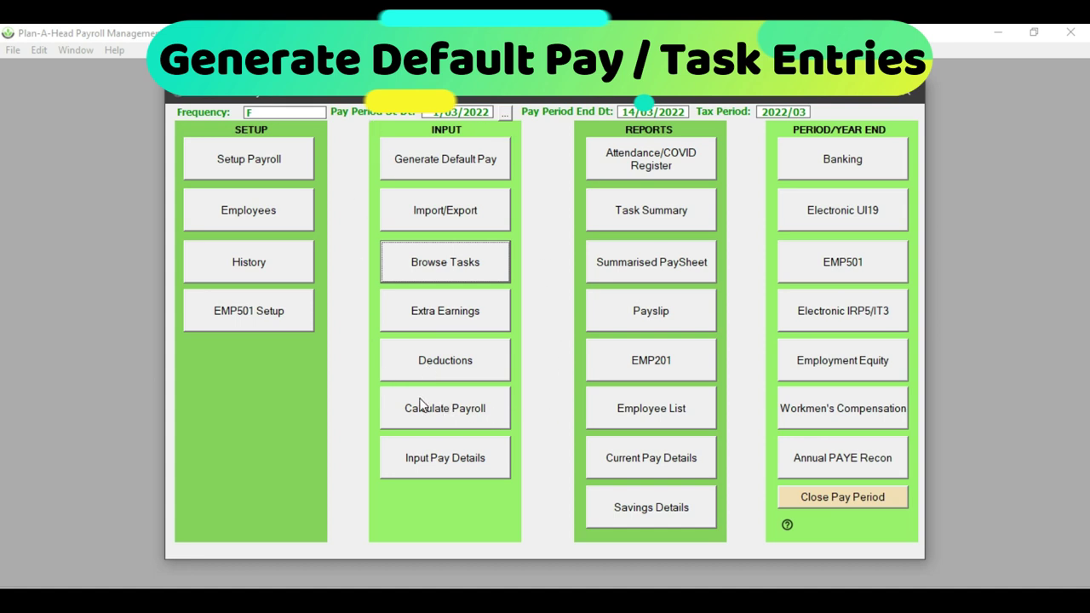
left_click(447, 410)
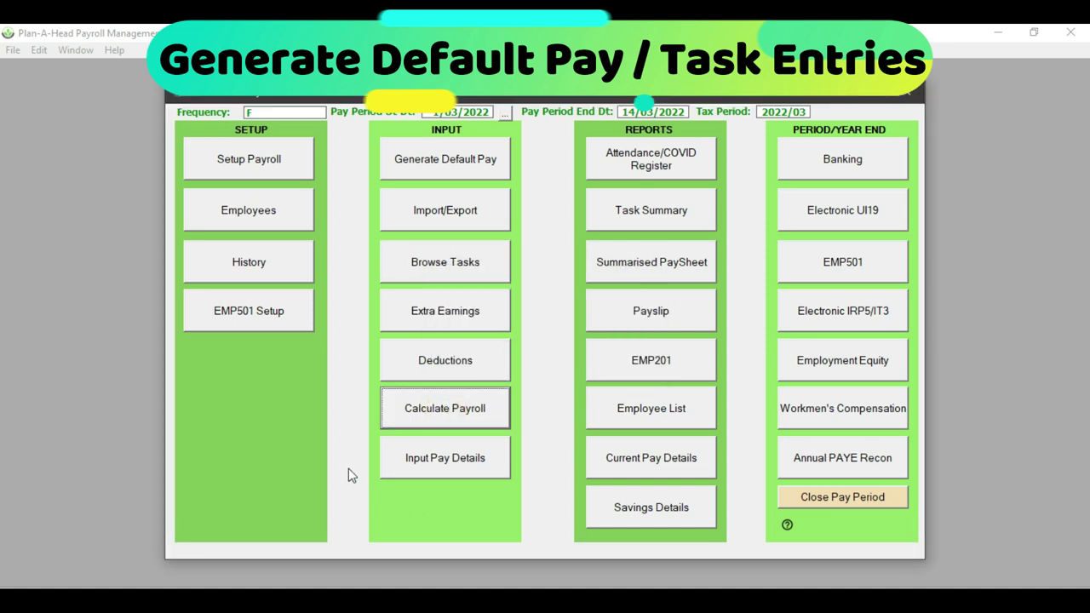
left_click(444, 460)
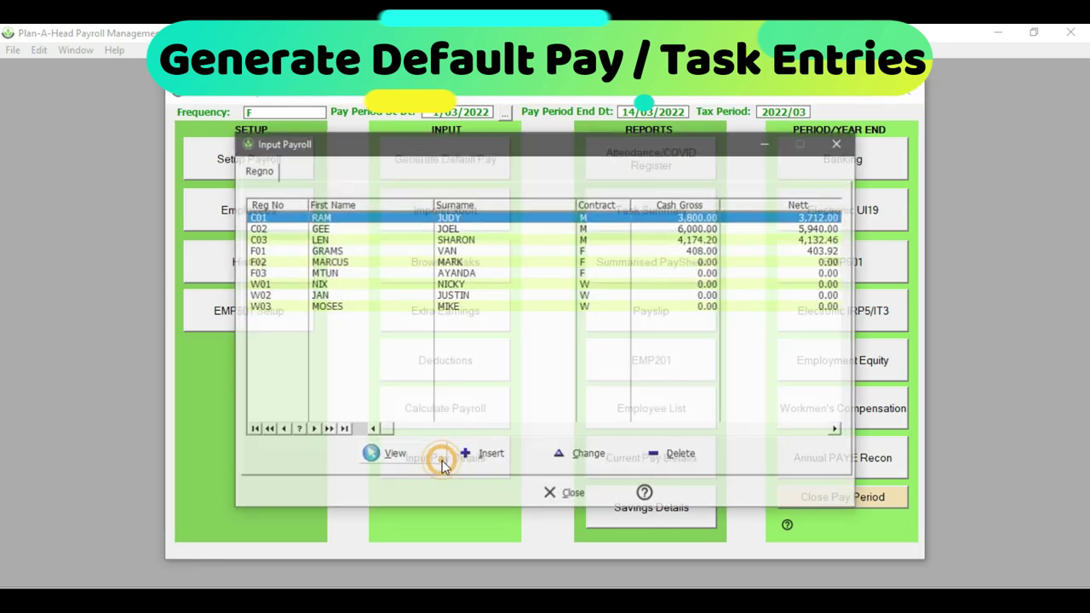
Open F01's pay record, review its task entries, extra earnings and deductions, and close the input payroll list
left_click(337, 251)
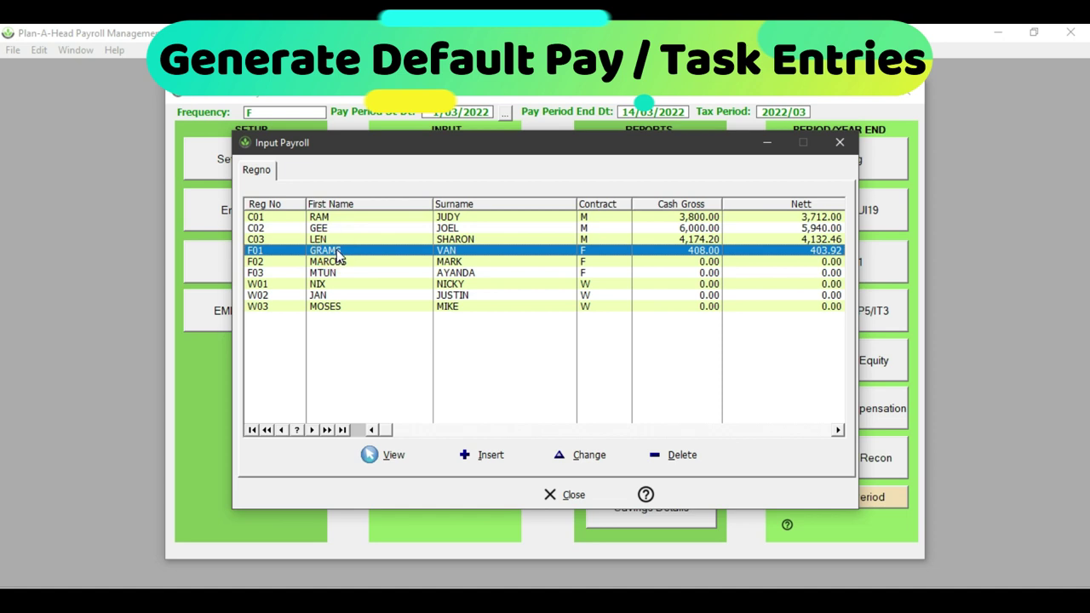
double_click(337, 255)
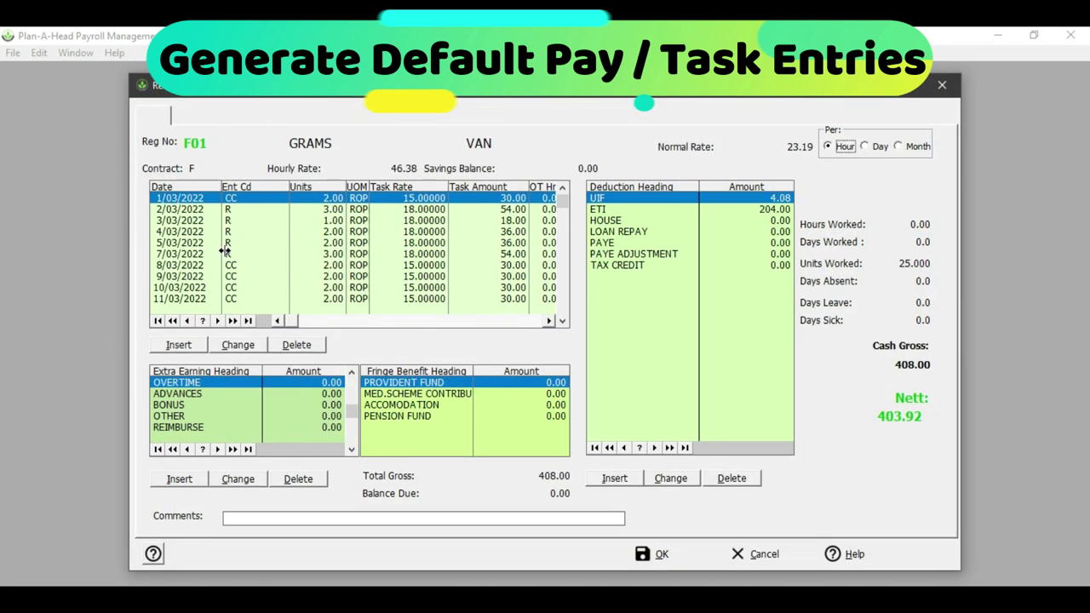
left_click(167, 218)
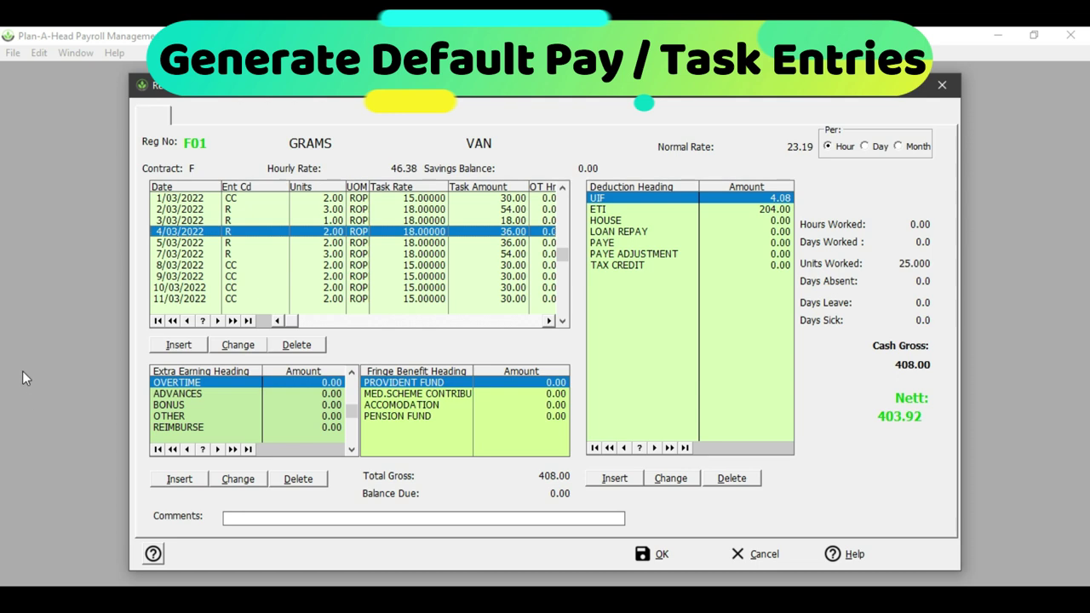
left_click(272, 406)
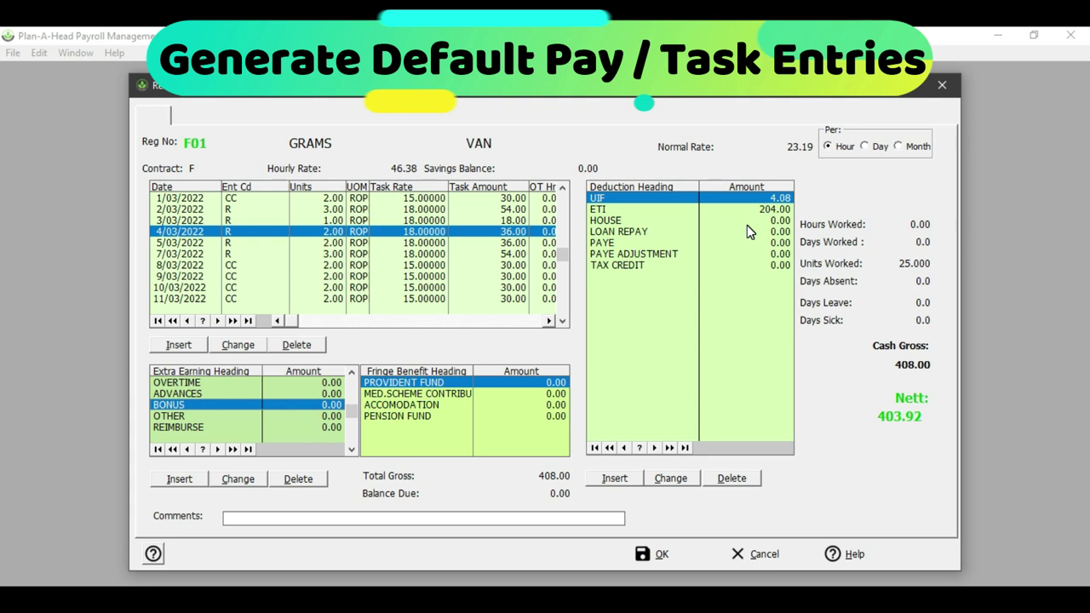
left_click(657, 554)
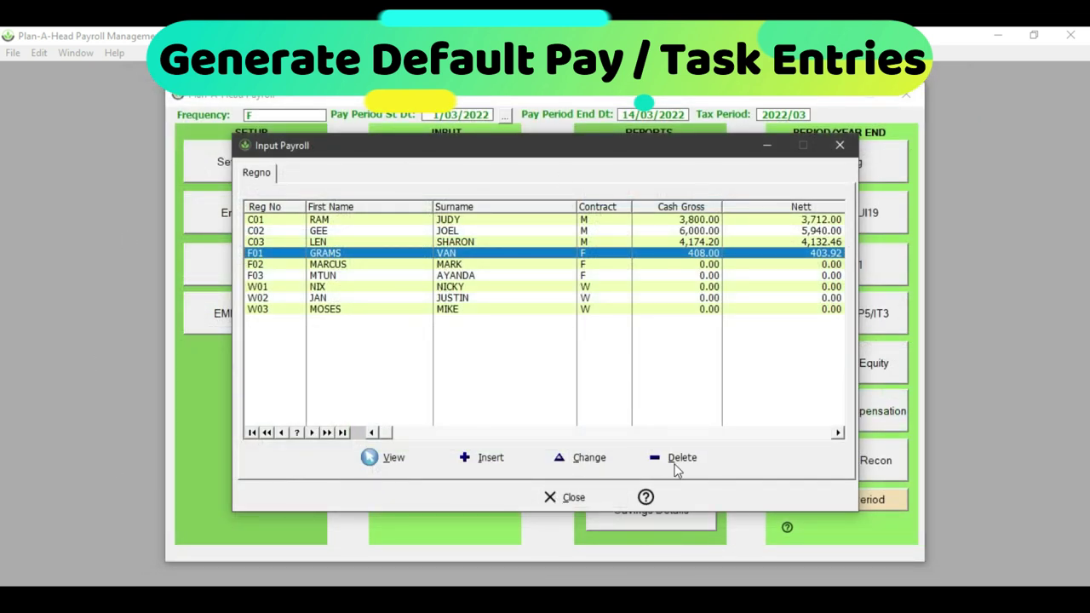
left_click(583, 499)
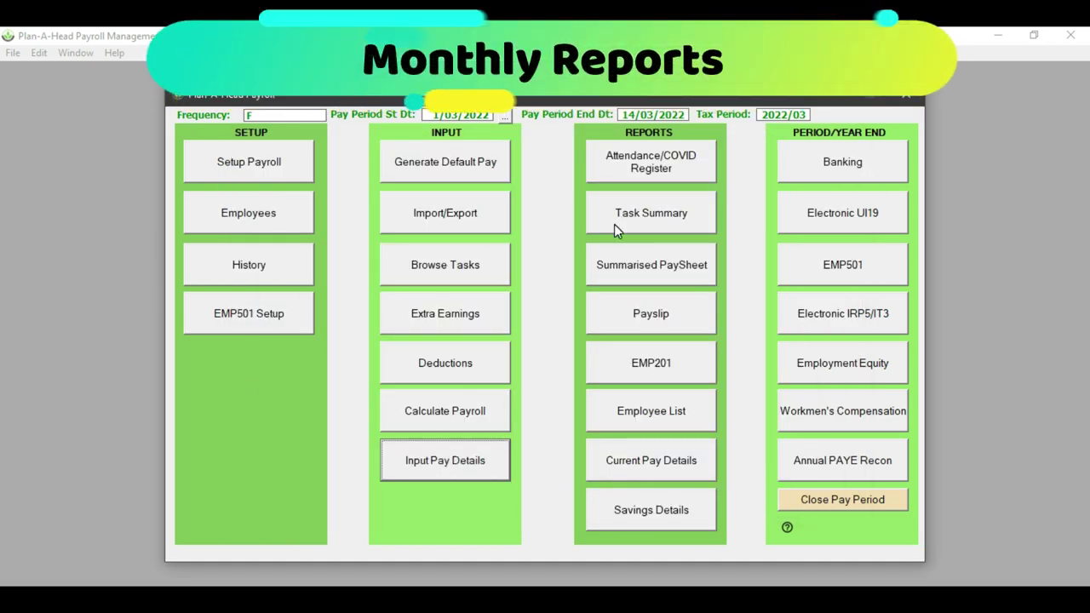
Generate the payslip for F01 only, without optional print settings, and review its daily task lines
left_click(652, 317)
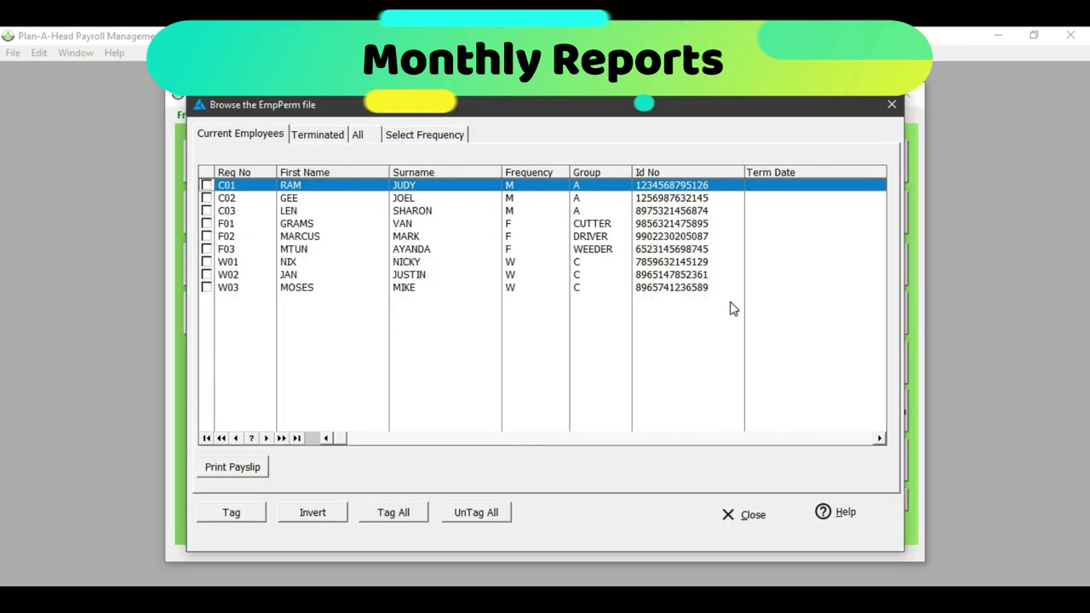
left_click(206, 223)
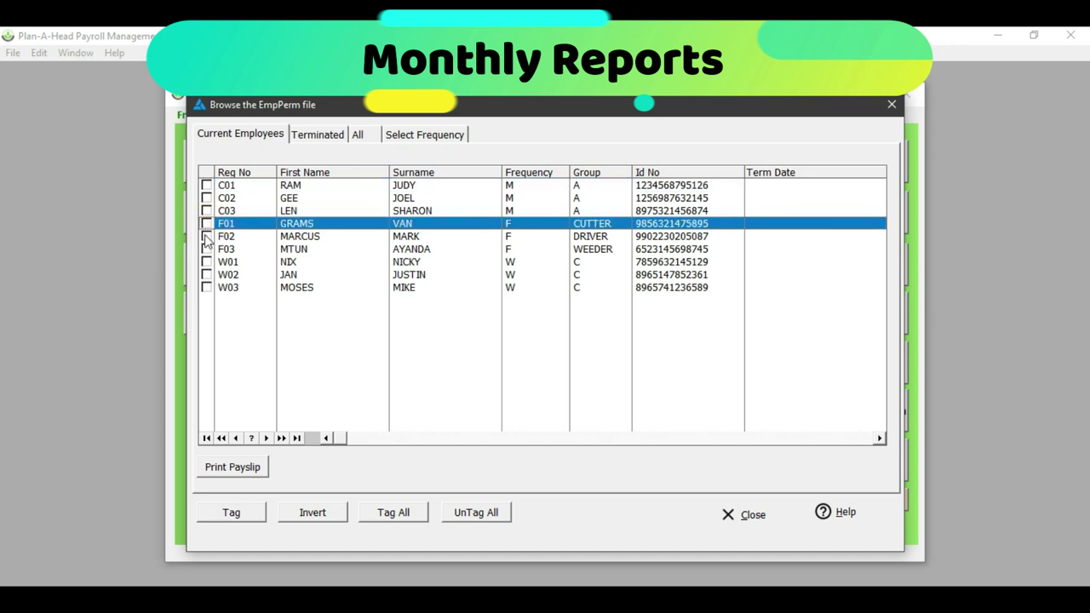
left_click(230, 468)
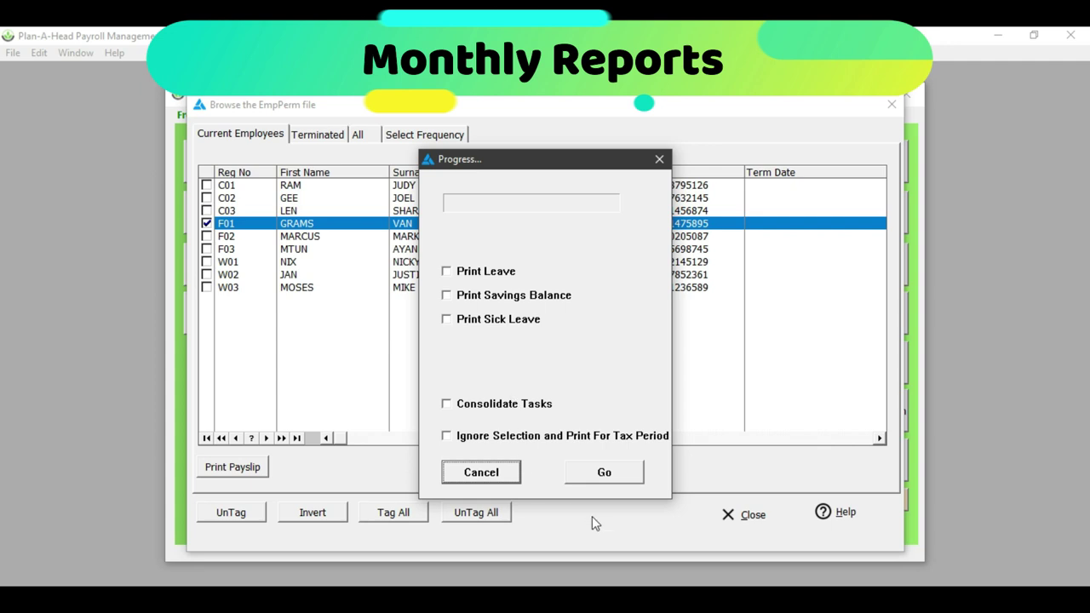
left_click(615, 479)
scroll(440, 366, "down", 3)
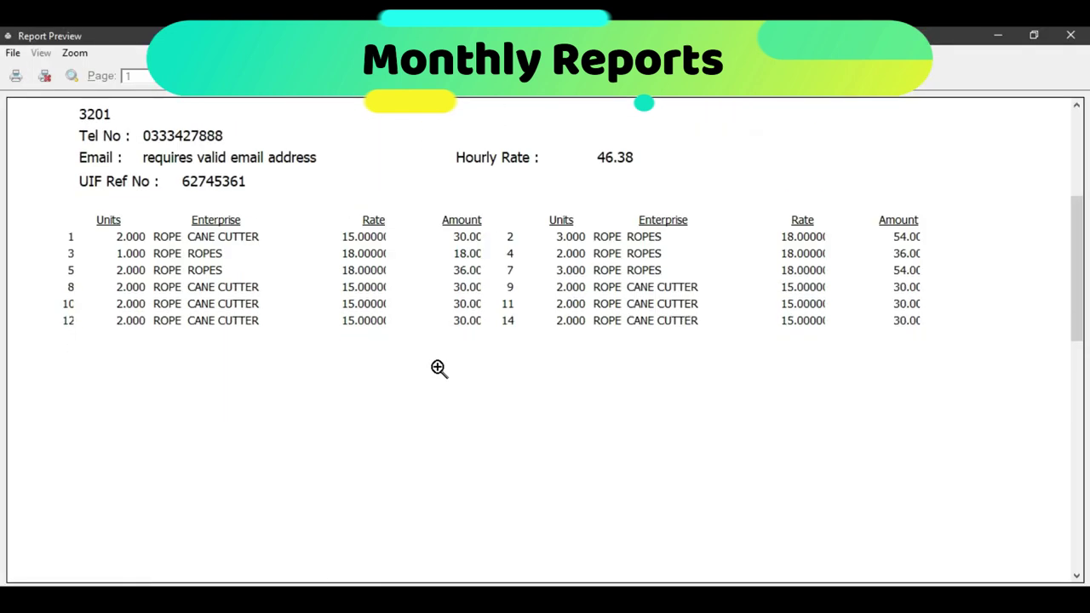
scroll(439, 356, "down", 1)
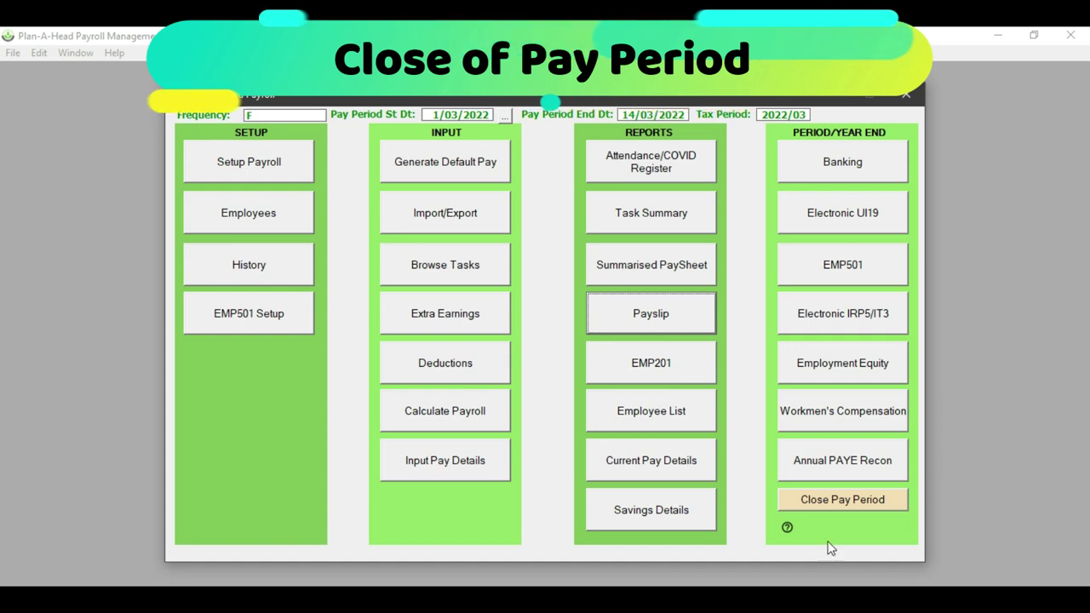
Close the fortnightly pay period with tax period 2022/03
left_click(852, 500)
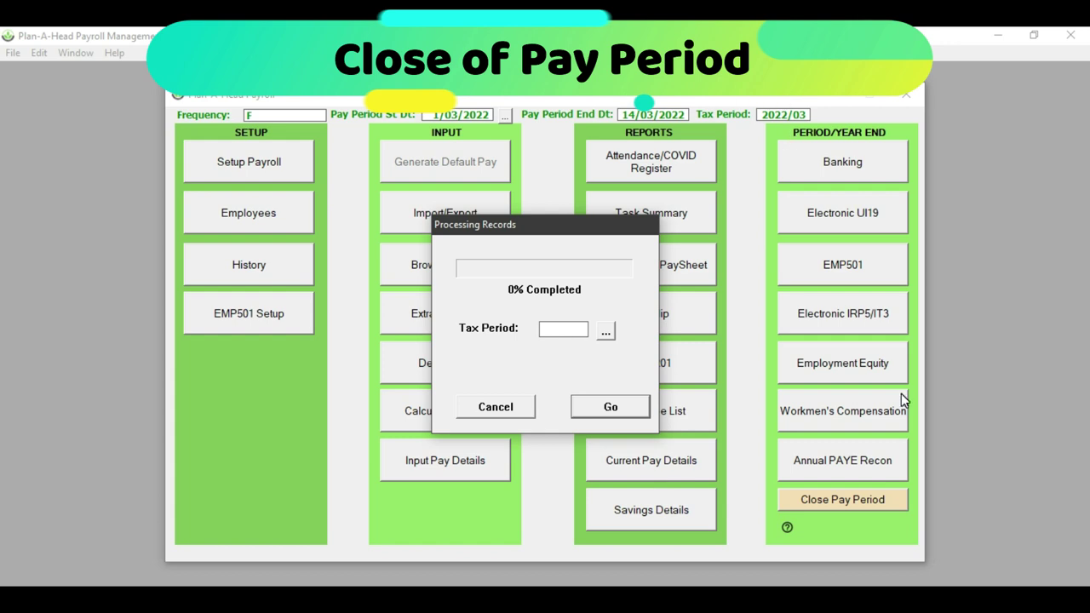
type("02")
type("2/03")
key("Tab")
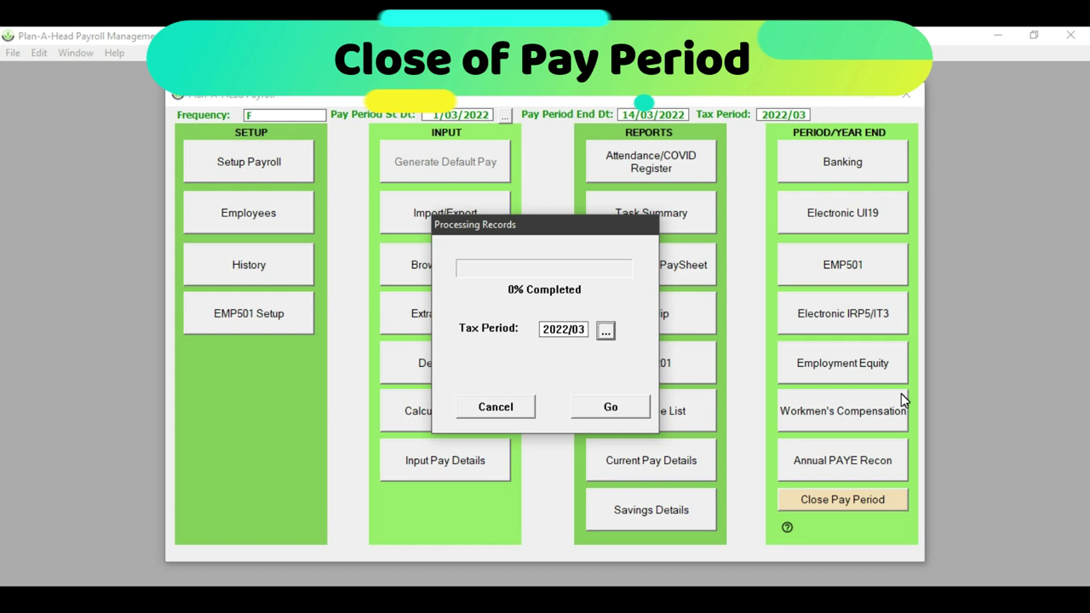
left_click(627, 411)
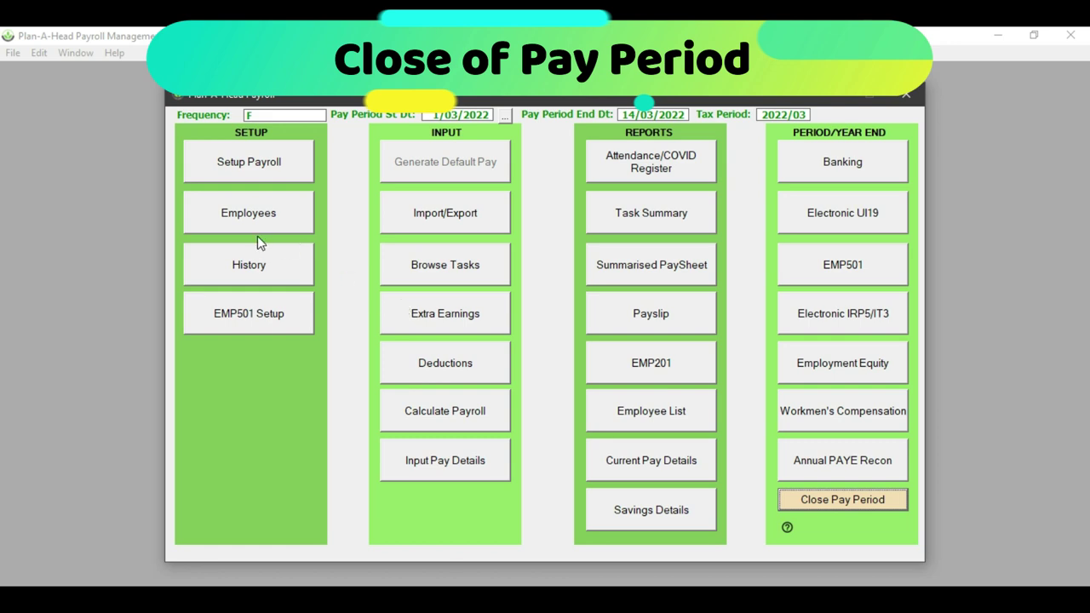
Select the fortnightly period 1/03/2022 to 14/03/2022 from the locked pay periods
left_click(507, 116)
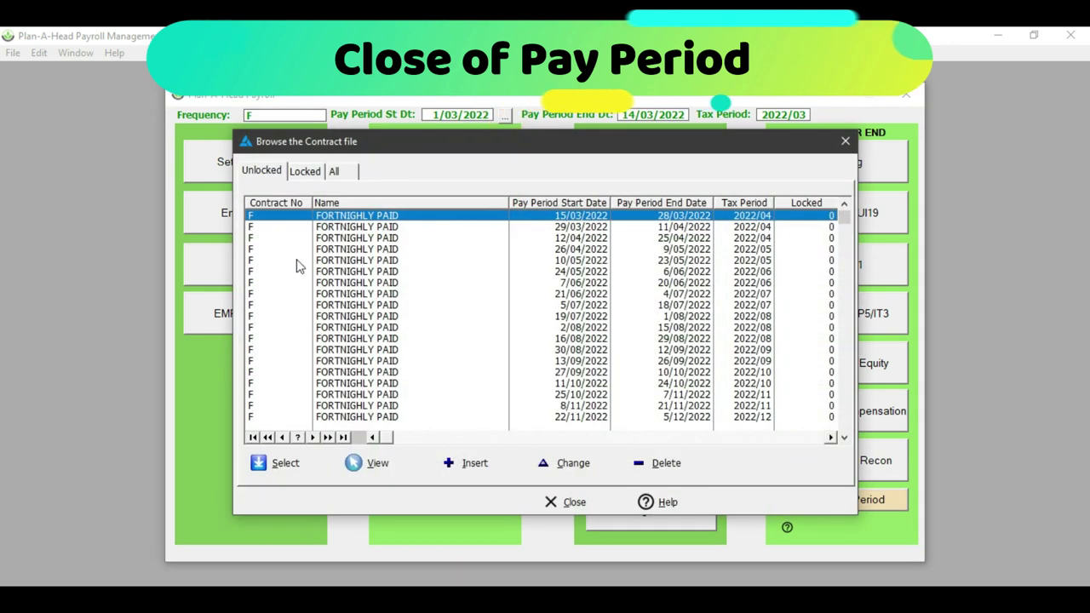
left_click(305, 174)
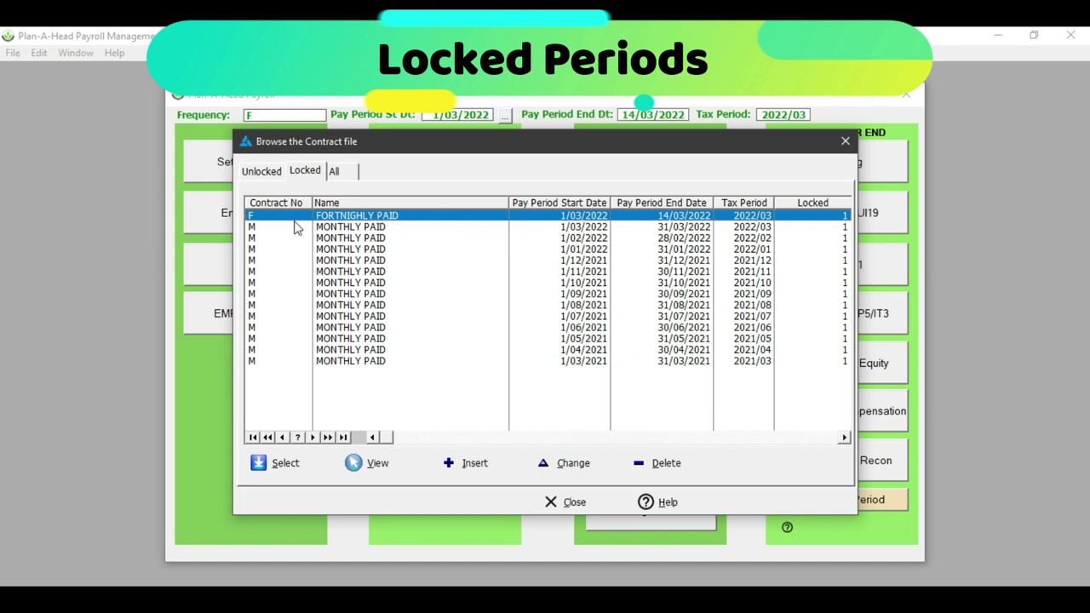
left_click(283, 462)
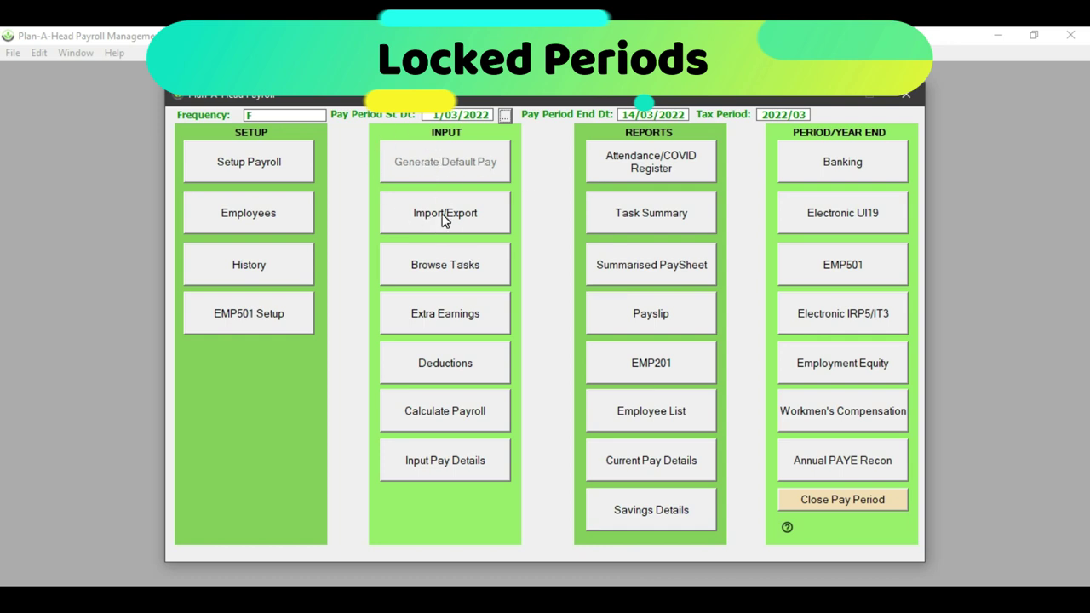
Browse the locked fortnightly period's task entries, check which editing options they offer, and close the list
left_click(434, 279)
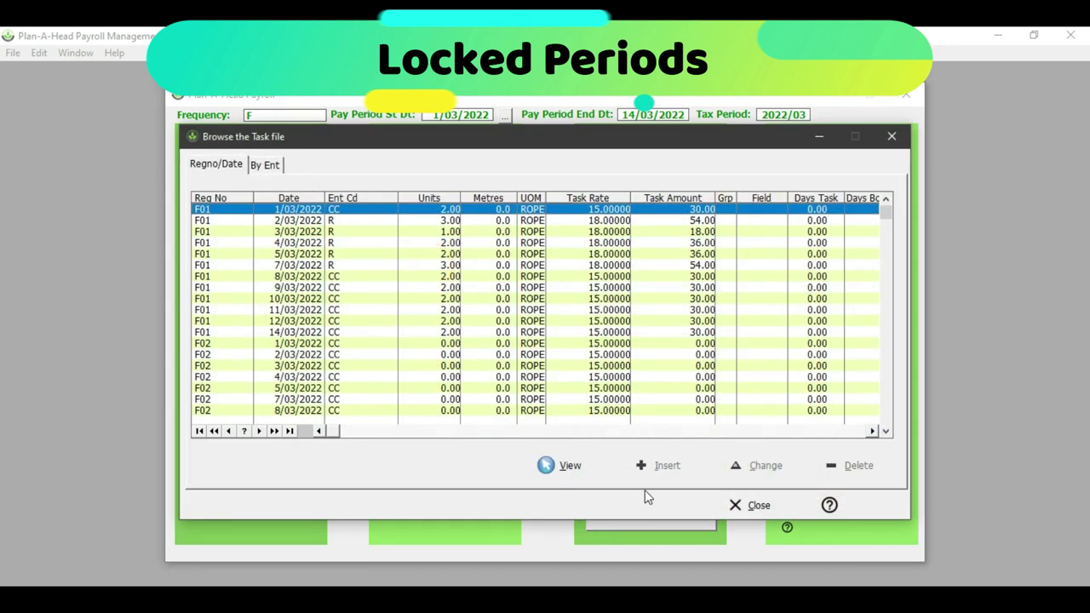
left_click(317, 242)
left_click(396, 219)
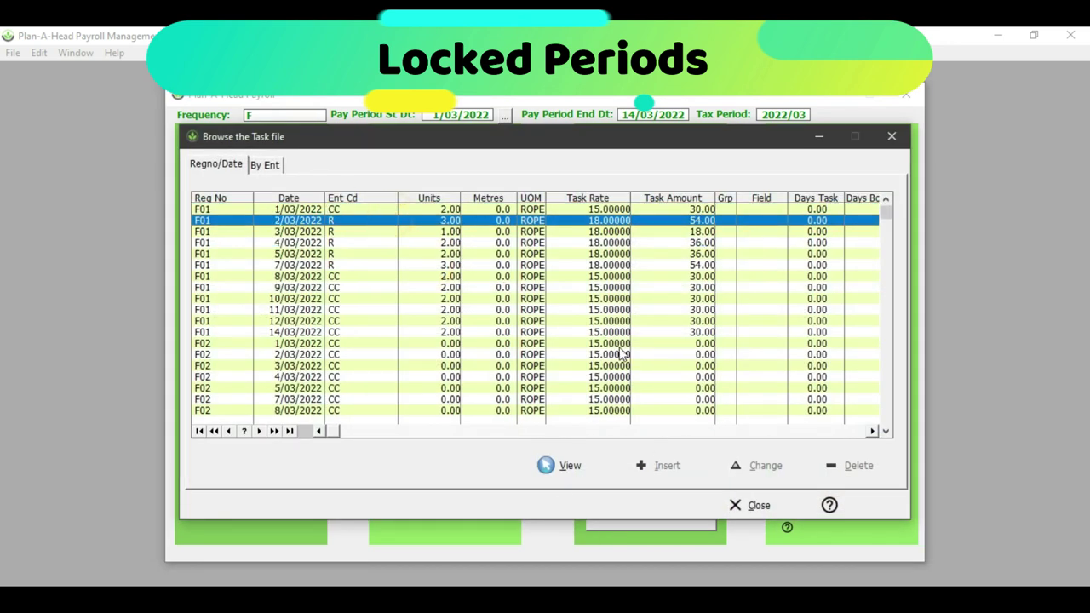
left_click(891, 137)
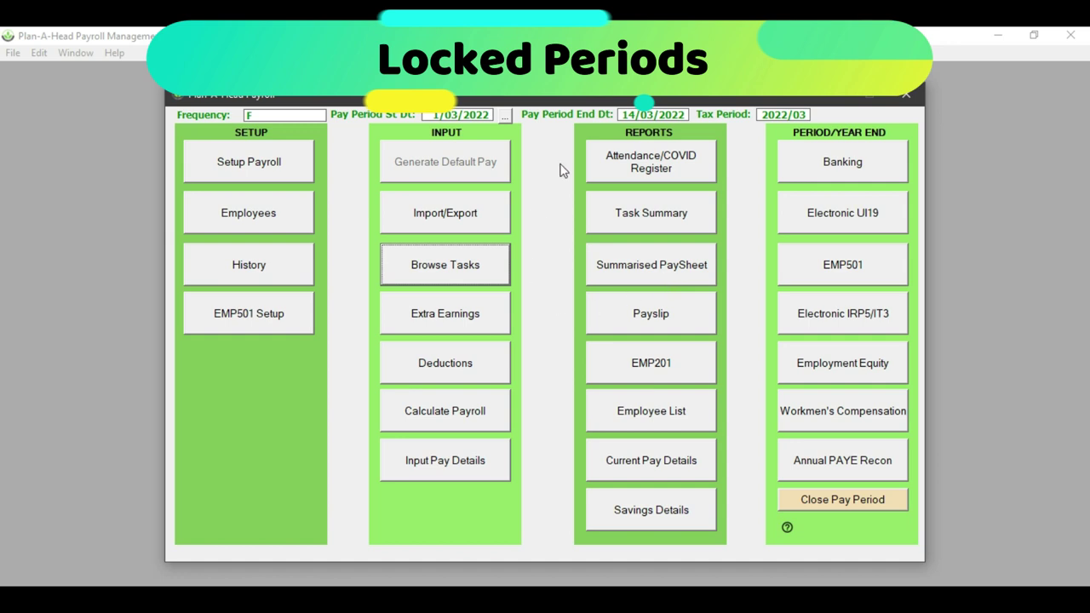
Preview the summarised pay sheet for the locked fortnightly period and enlarge it to page width
left_click(634, 266)
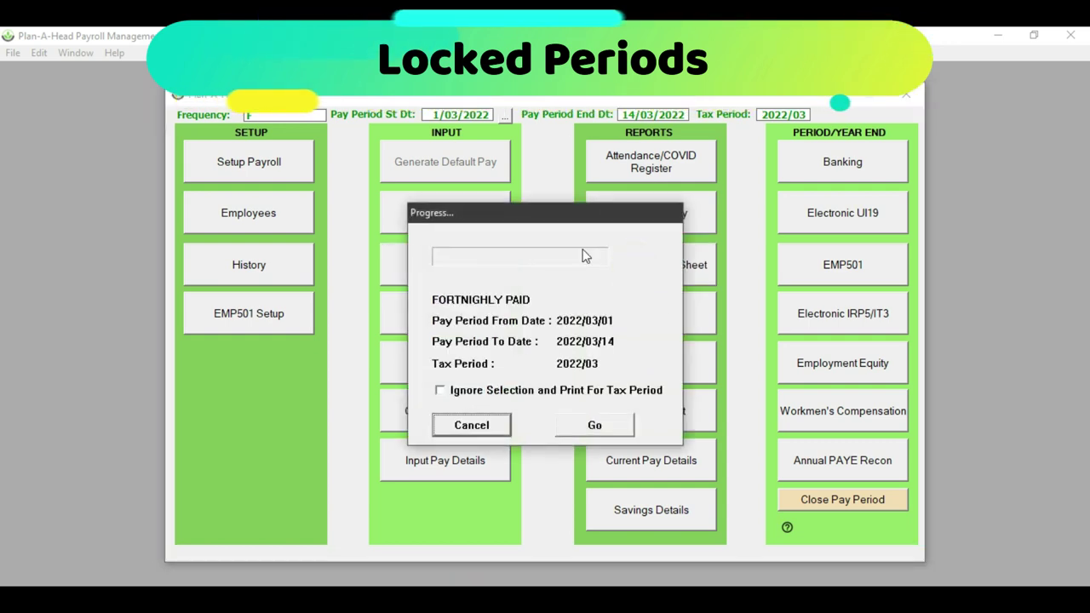
left_click(614, 432)
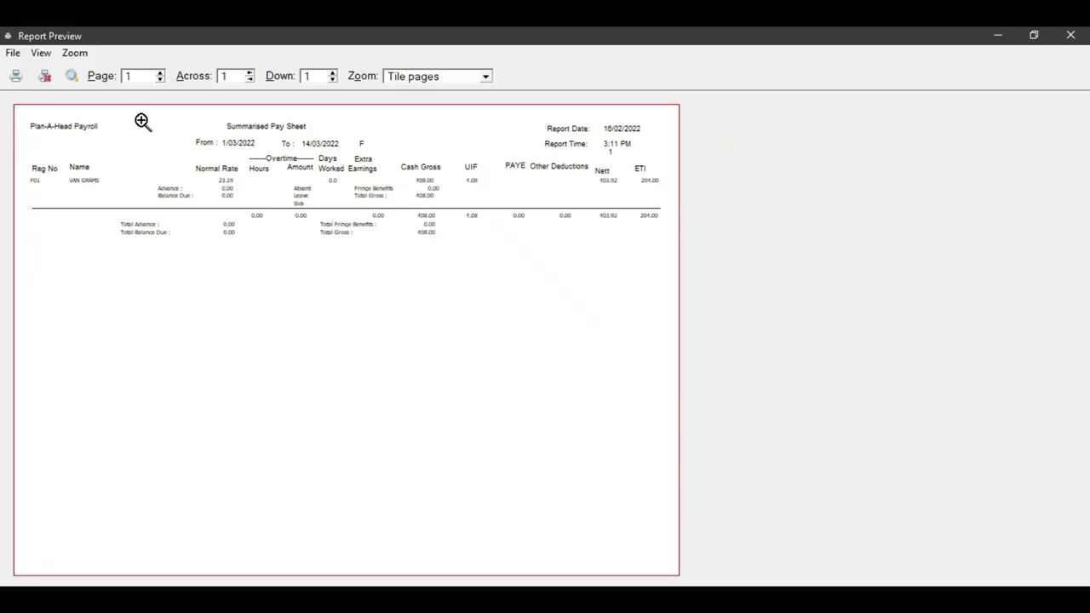
left_click(281, 147)
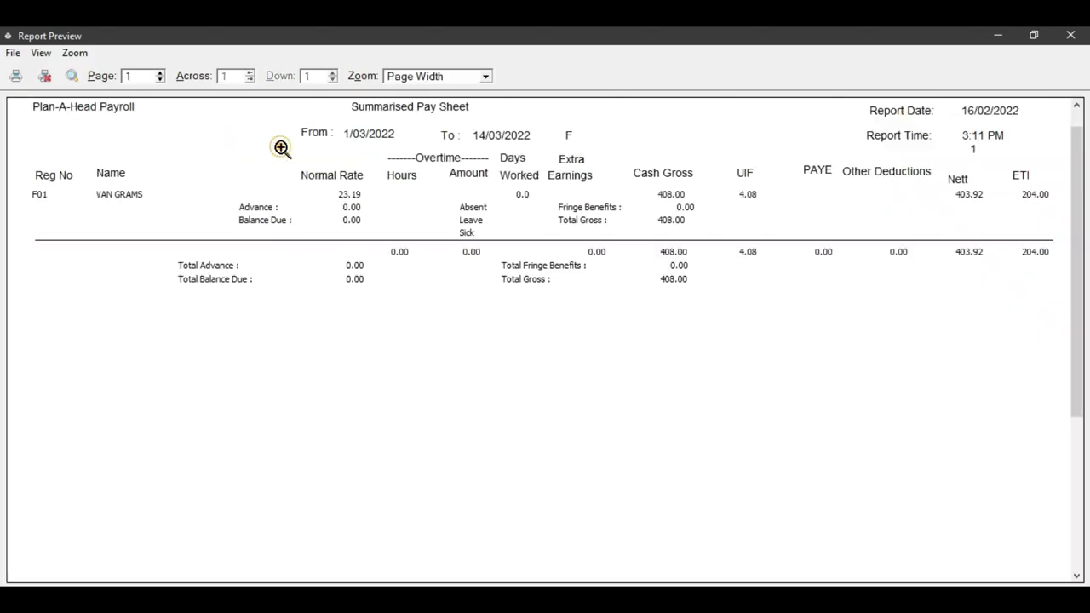
scroll(664, 215, "up", 1)
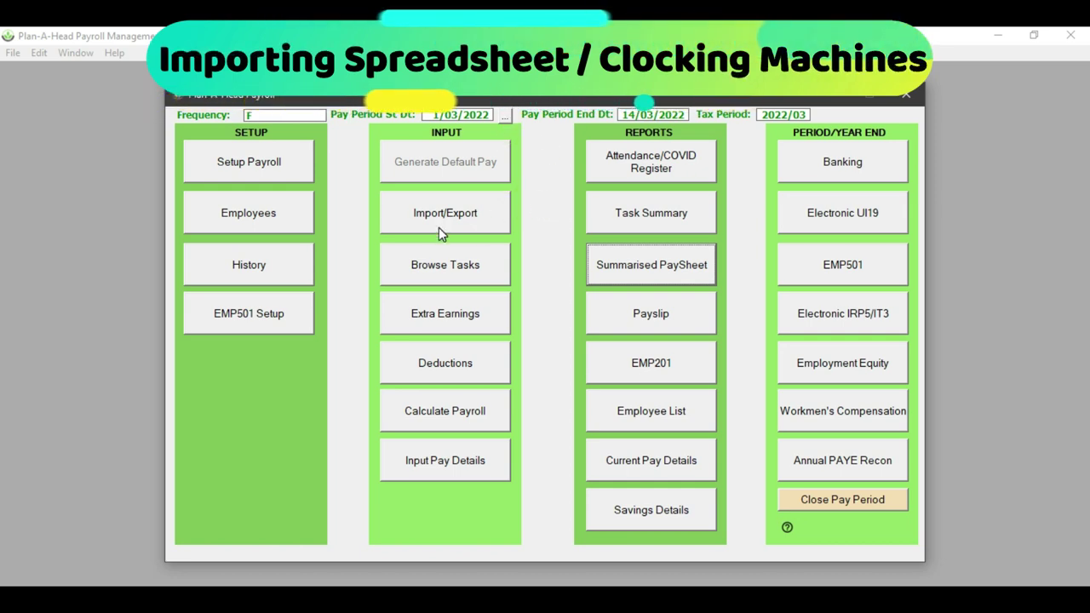
Switch to the unlocked monthly pay period 1/04/2022 to 30/04/2022, tax period 2022/04
left_click(503, 116)
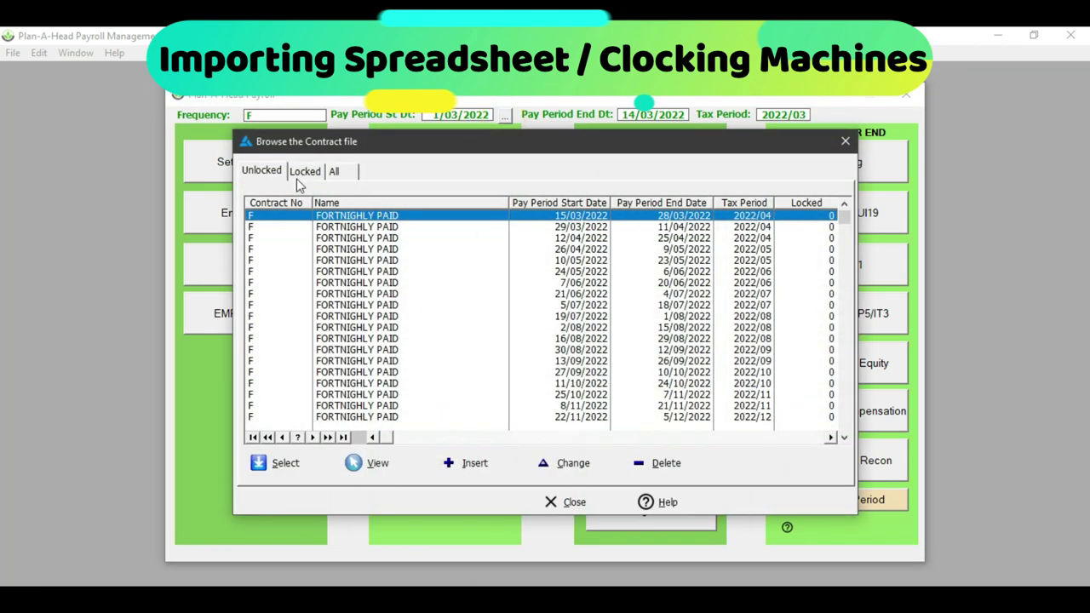
scroll(434, 295, "down", 10)
scroll(437, 278, "up", 2)
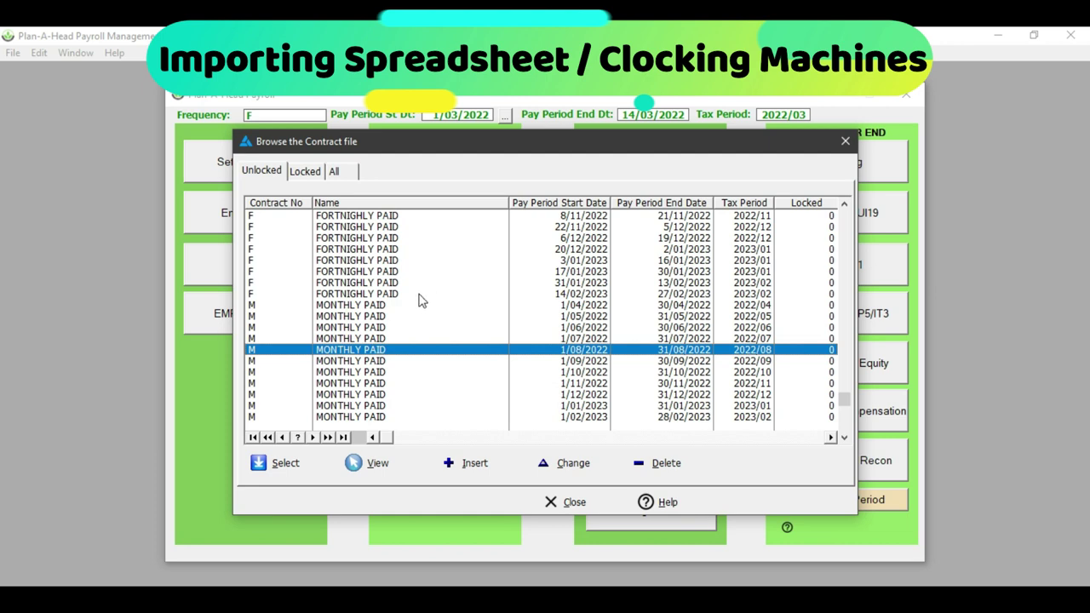
left_click(409, 305)
left_click(273, 470)
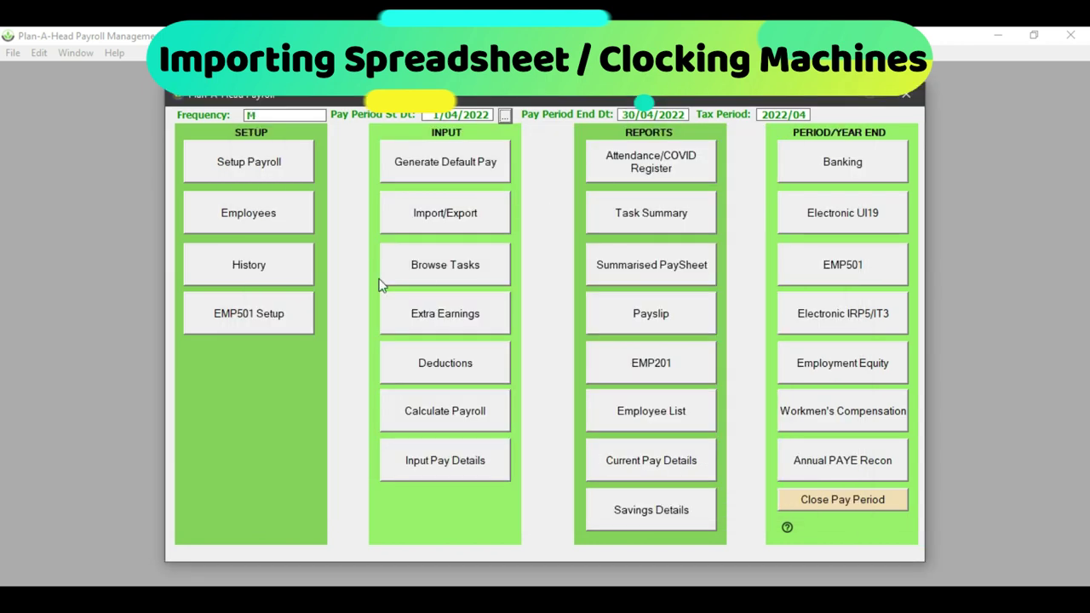
Review the available spreadsheet and clocking machine import options, and close the import window
left_click(445, 217)
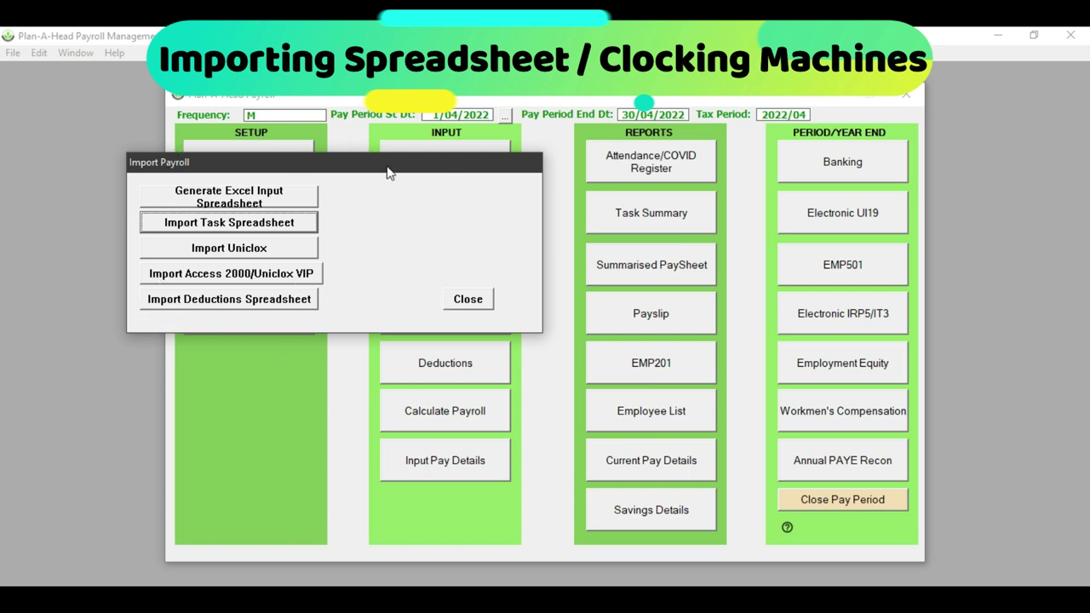
left_click_drag(377, 168, 566, 192)
left_click(655, 319)
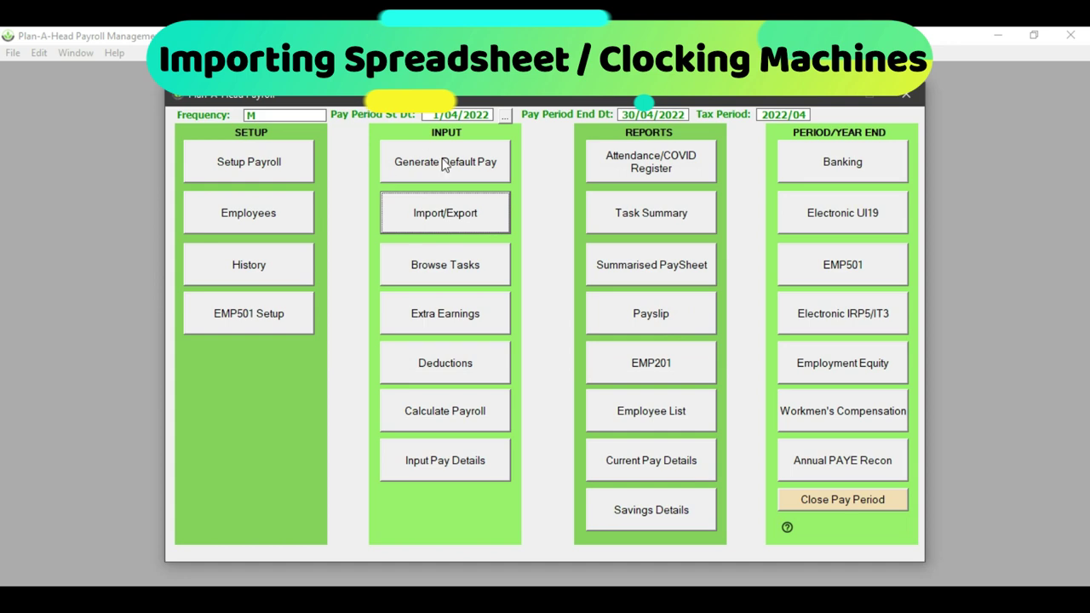
Check the task file for the April 2022 monthly period and return to the main payroll window
left_click(446, 272)
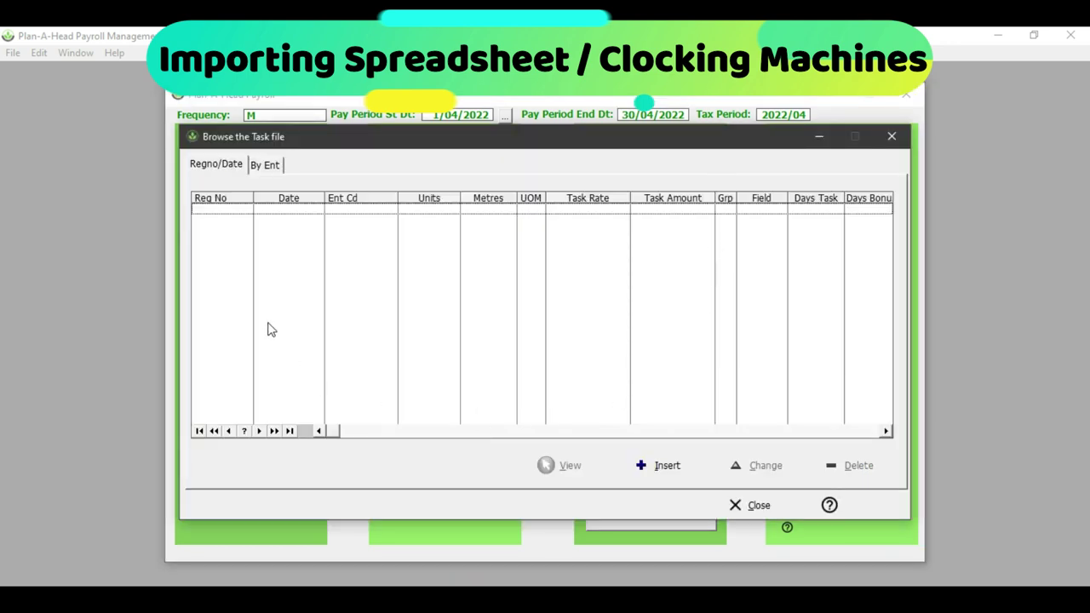
left_click(891, 137)
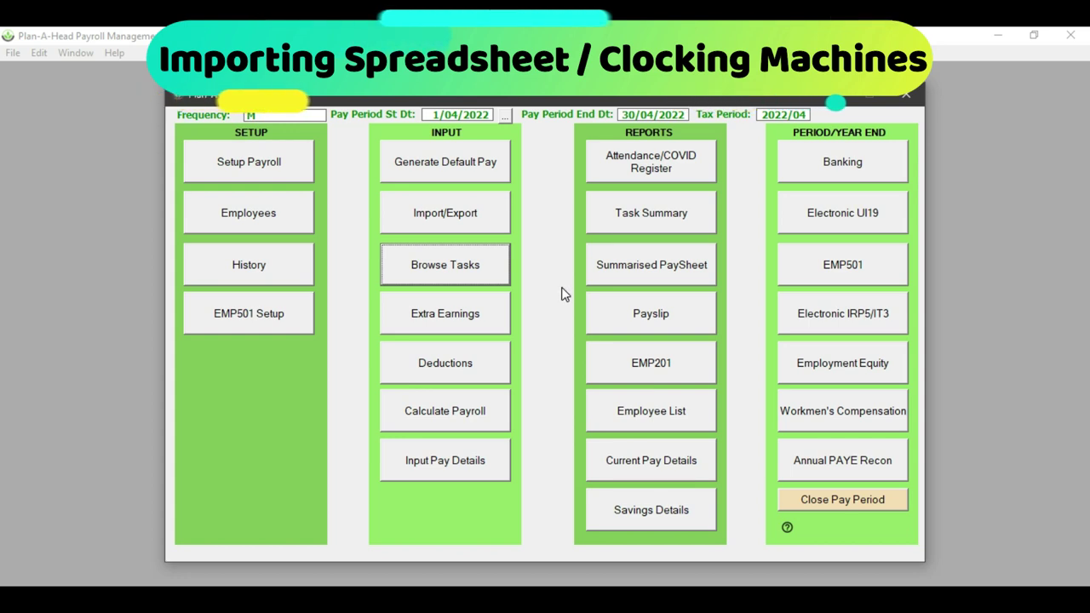
left_click(554, 345)
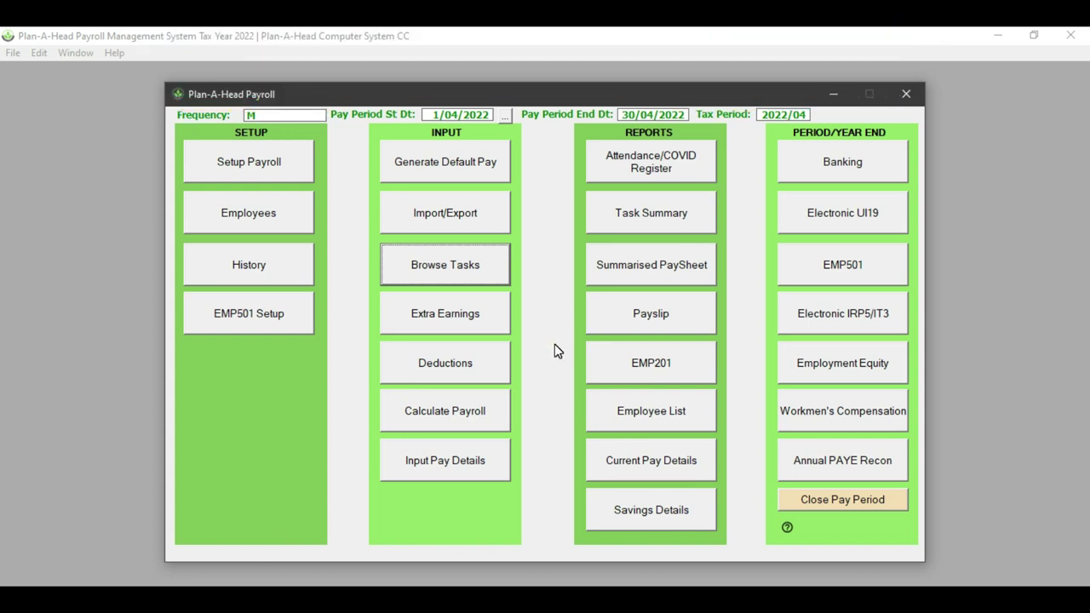